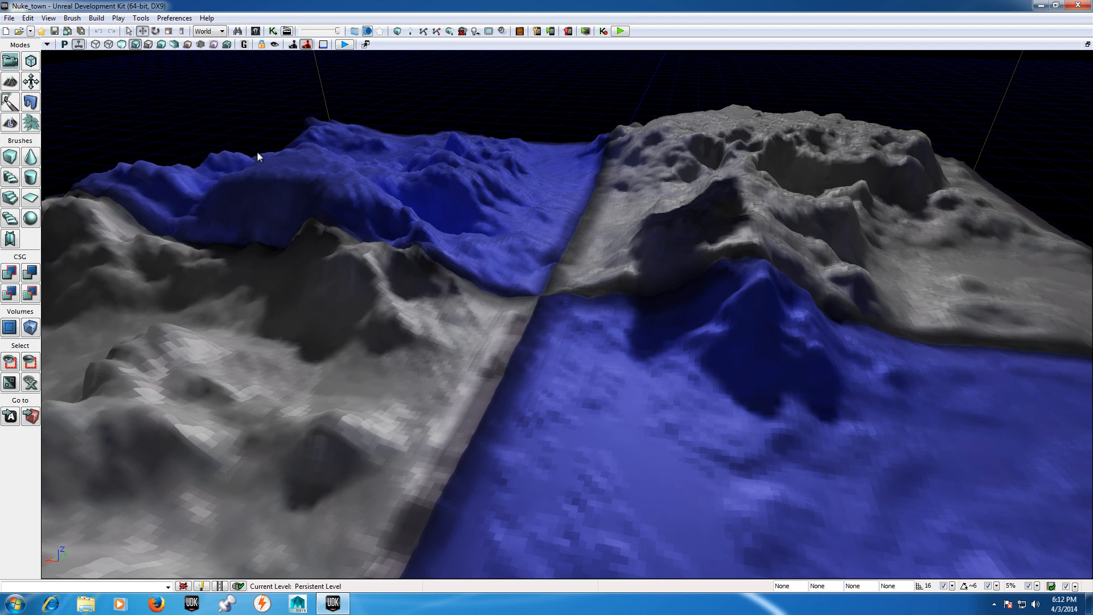
Create an AnimSet asset named Ter_mat in a new package Terrain_materials with grouping Materials, and close its editor
{"action": "left_click", "coordinate": [255, 31]}
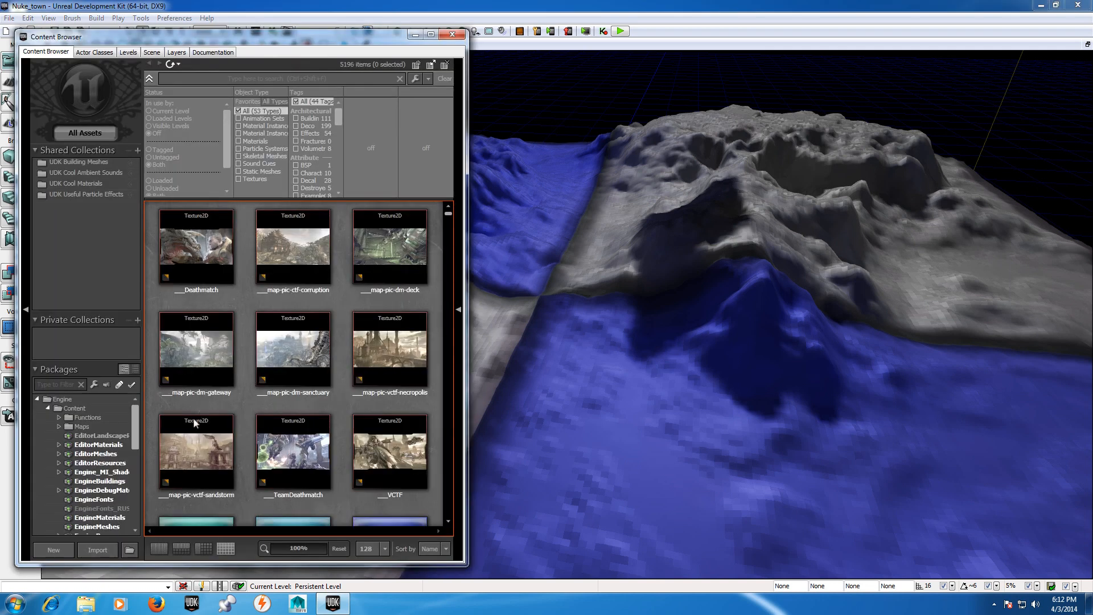
{"action": "left_click_drag", "start_coordinate": [134, 418], "coordinate": [133, 531]}
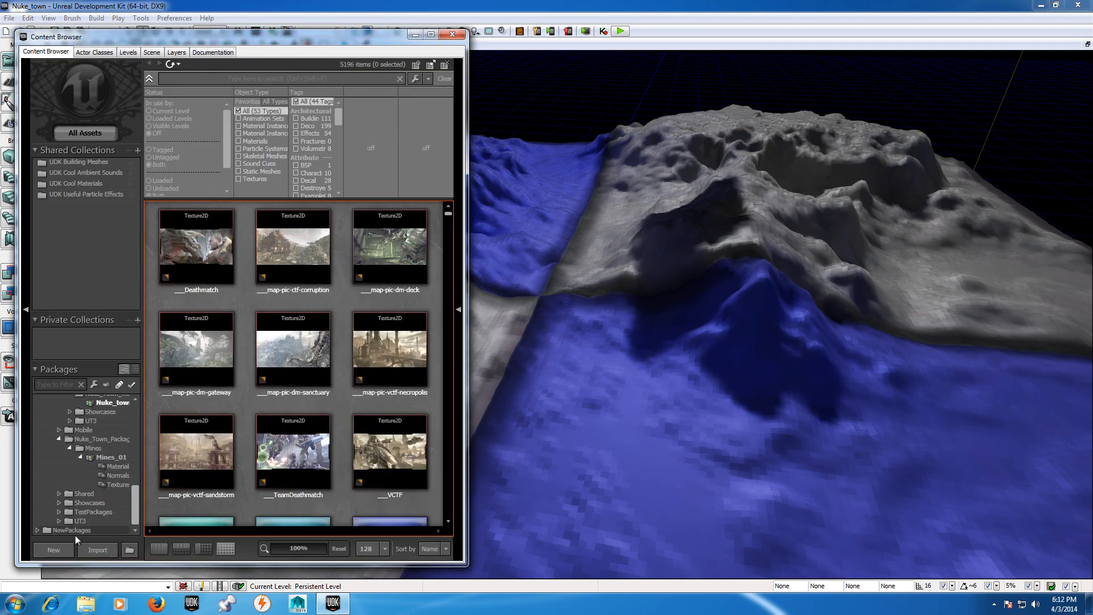
{"action": "left_click", "coordinate": [53, 549]}
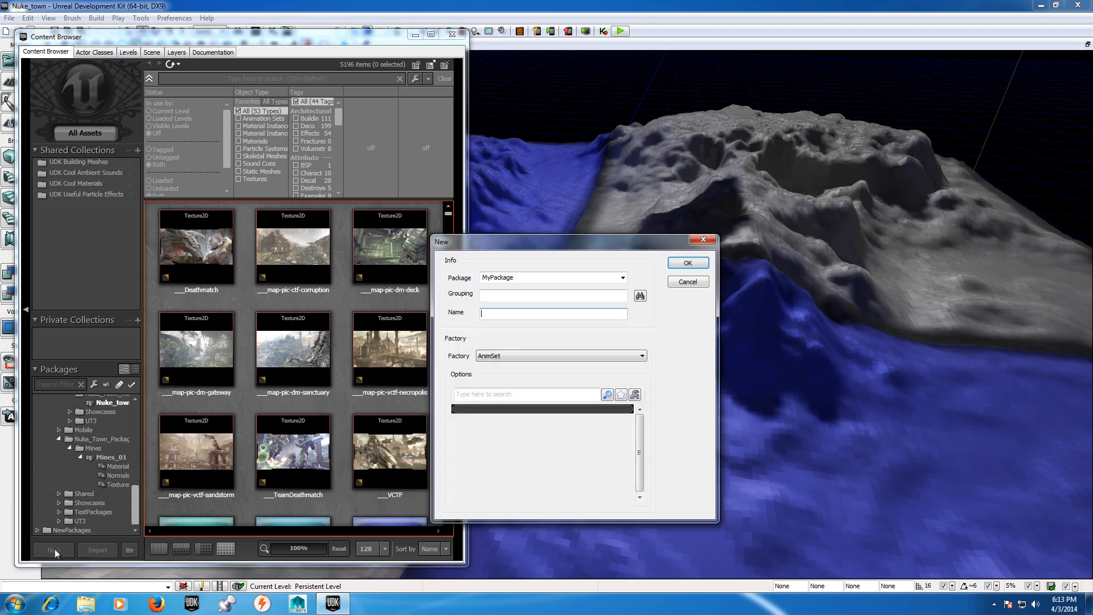
{"action": "left_click", "coordinate": [500, 295]}
{"action": "type", "text": "Materials"}
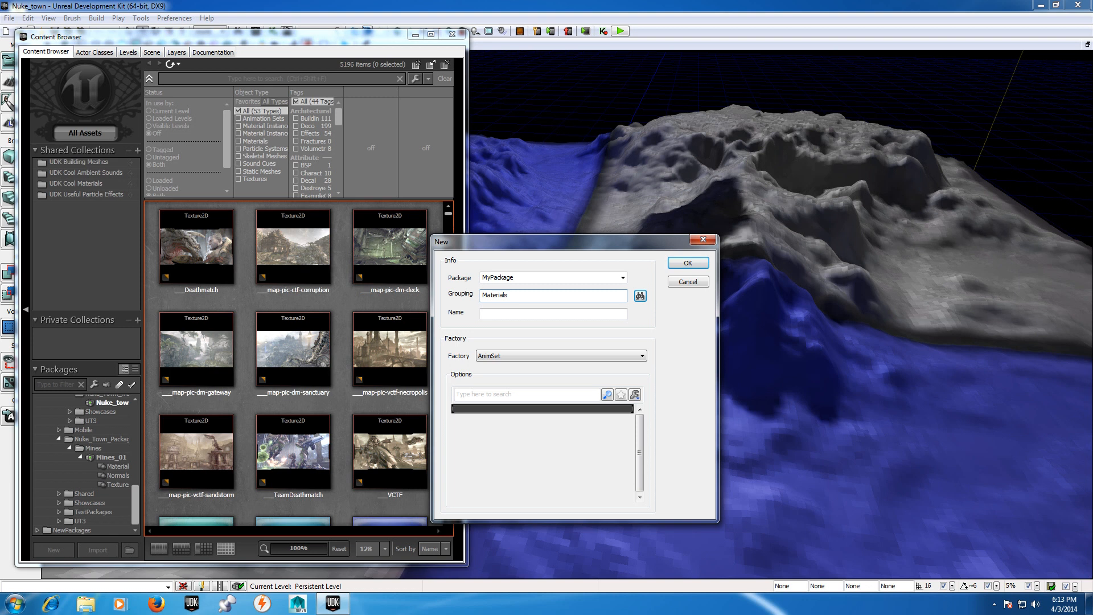
{"action": "left_click", "coordinate": [526, 278]}
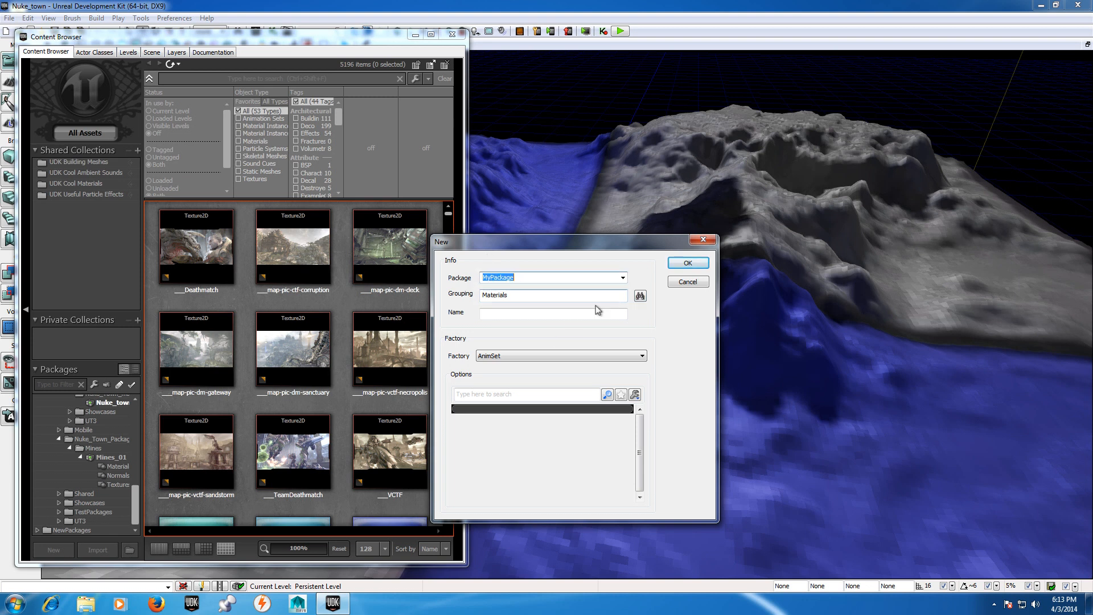
{"action": "type", "text": "Terrain_materials"}
{"action": "key", "text": "Tab"}
{"action": "key", "text": "Tab"}
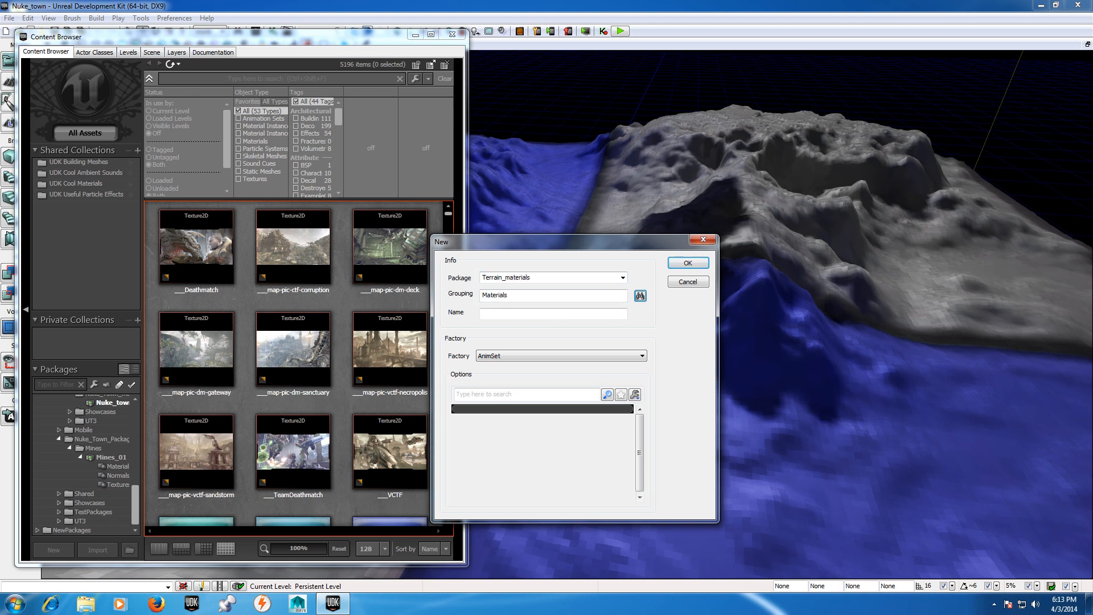
{"action": "key", "text": "Tab"}
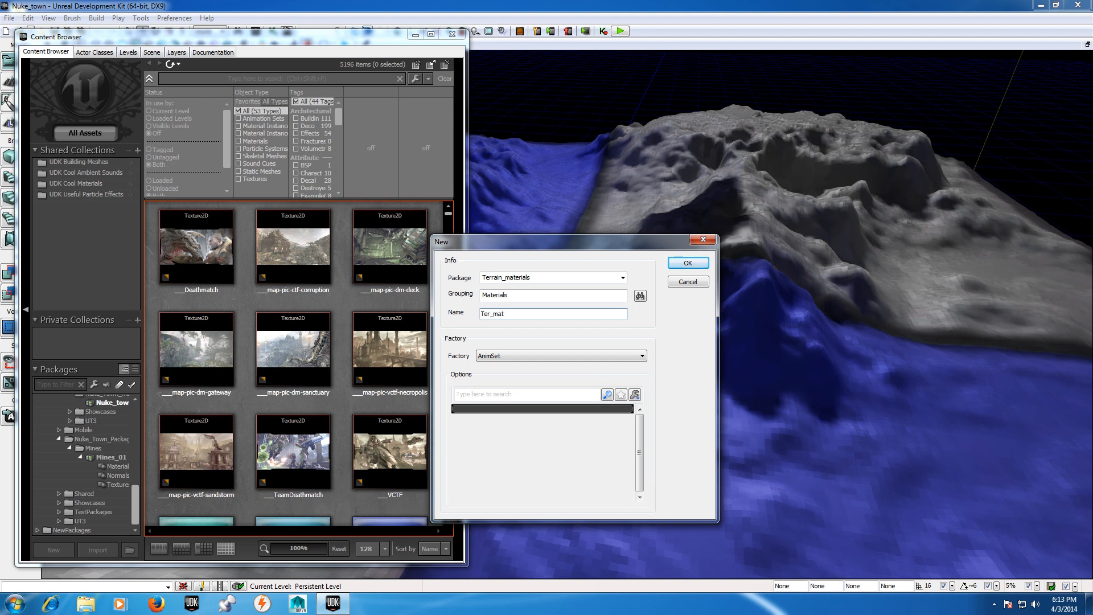
{"action": "key", "text": "Return"}
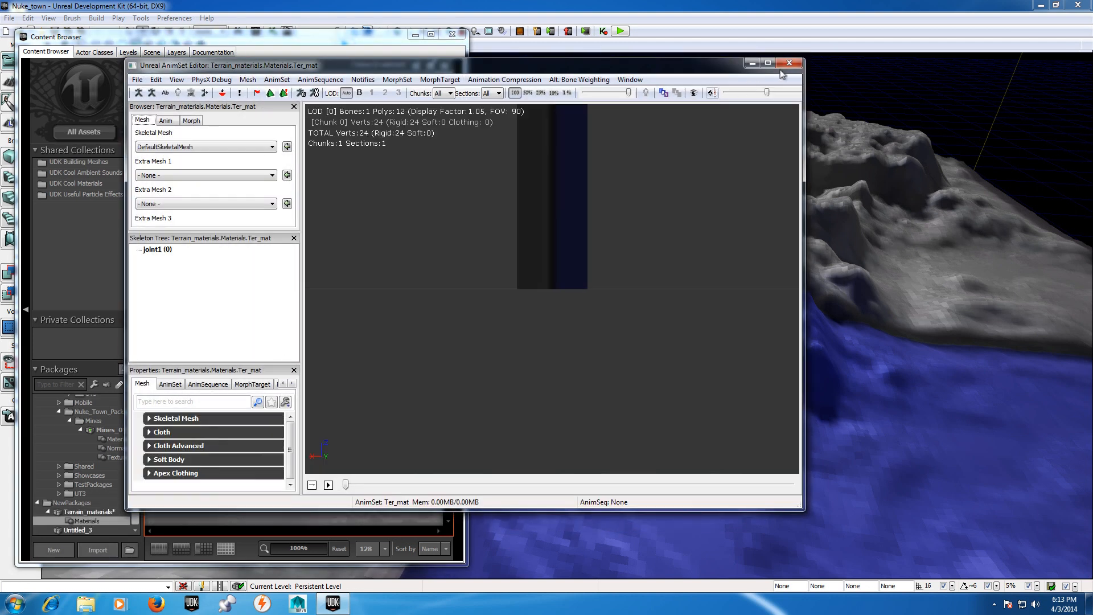
{"action": "left_click", "coordinate": [788, 63]}
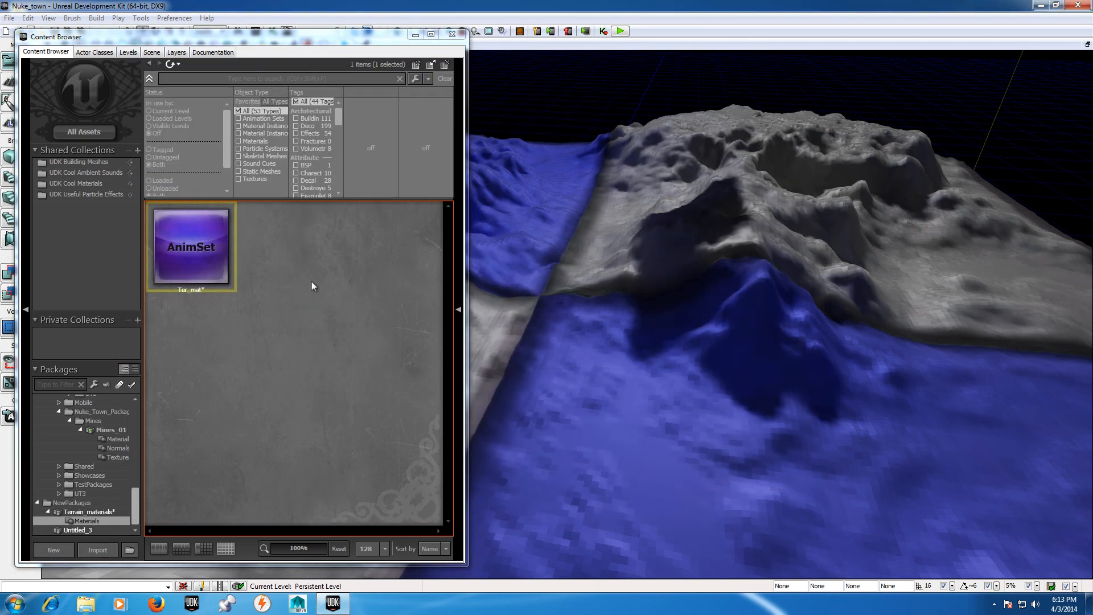
Create a new material named Terrain_material_01 in the Materials group of the Terrain_materials package
{"action": "right_click", "coordinate": [275, 333]}
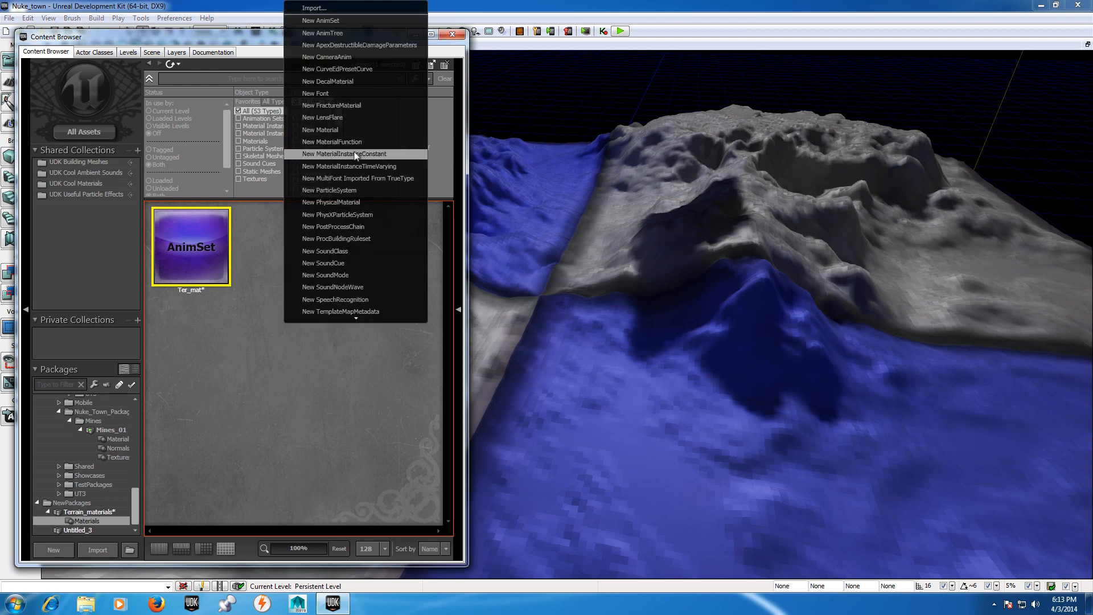
{"action": "left_click", "coordinate": [356, 130]}
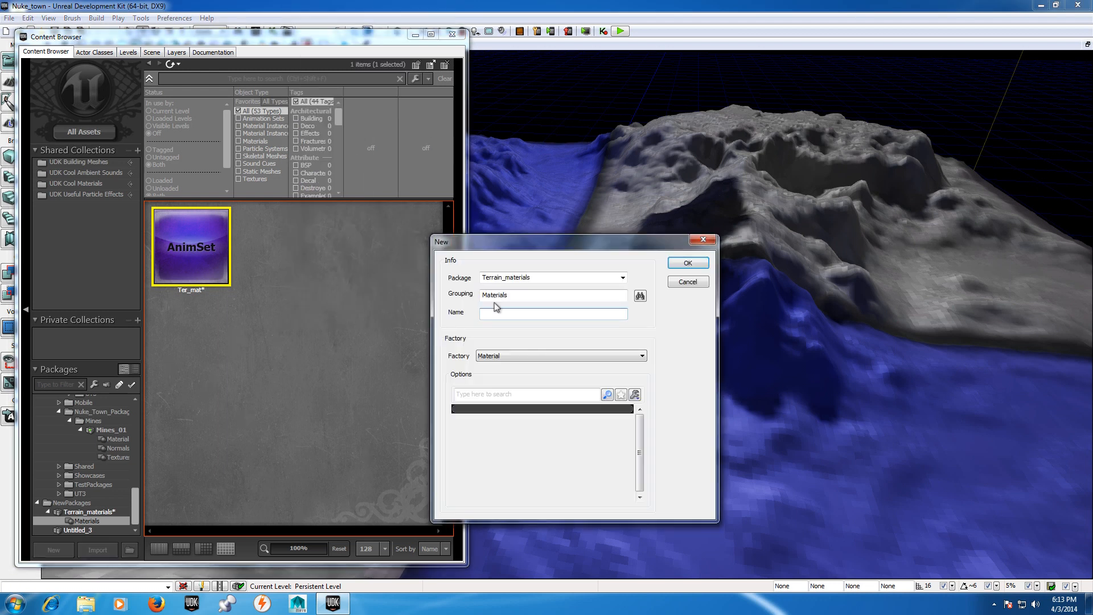
{"action": "type", "text": "Terrain_material_01"}
{"action": "key", "text": "Return"}
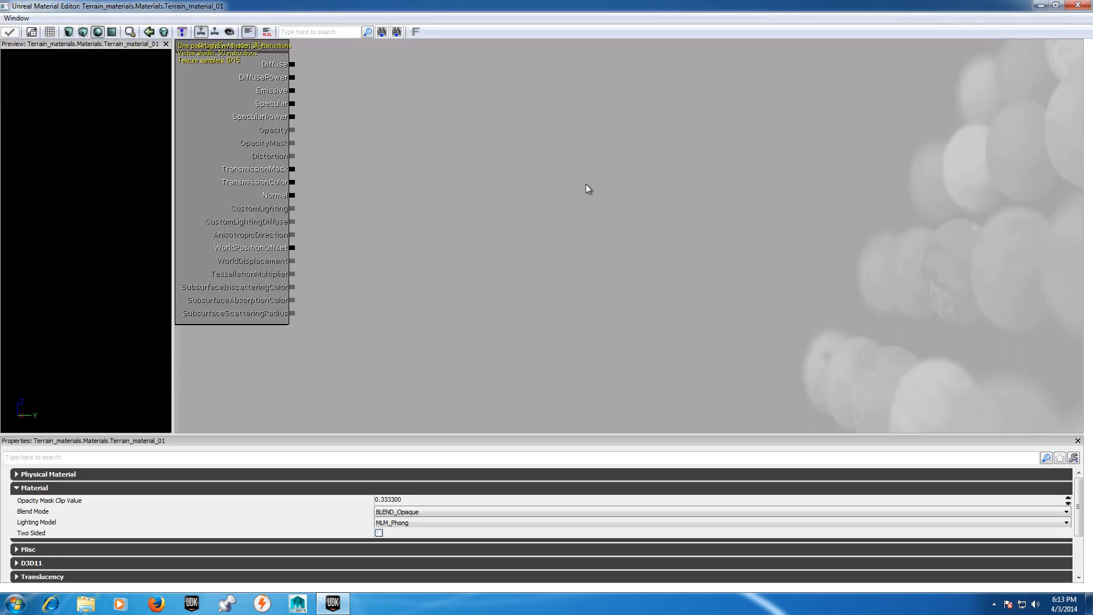
Bring the material's preview node back into view and place the material editor window beside the Content Browser
{"action": "left_click_drag", "start_coordinate": [521, 181], "coordinate": [527, 210]}
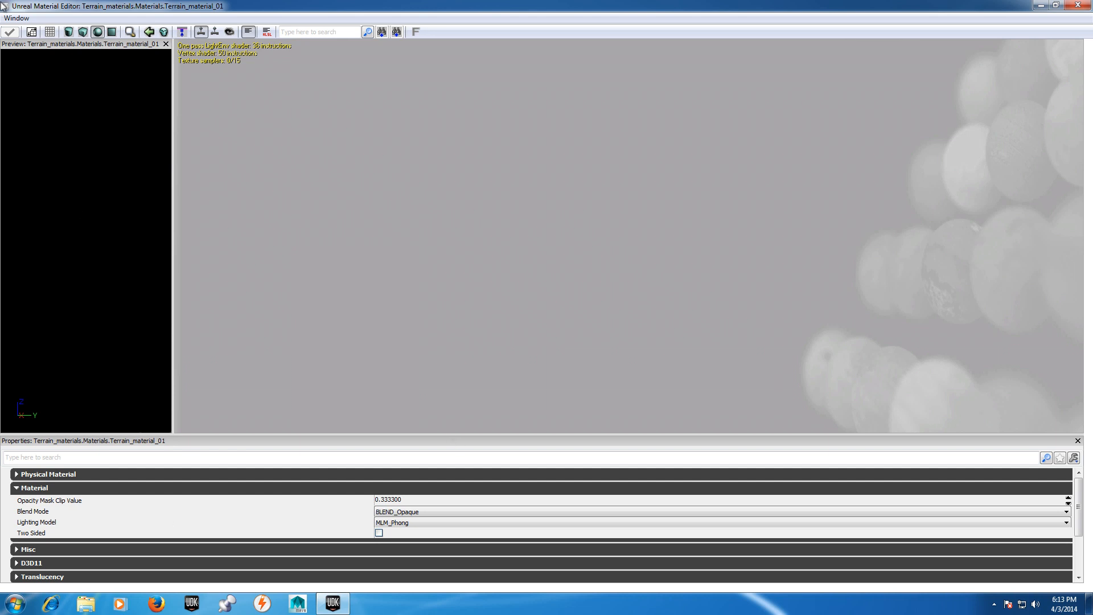
{"action": "left_click", "coordinate": [32, 32]}
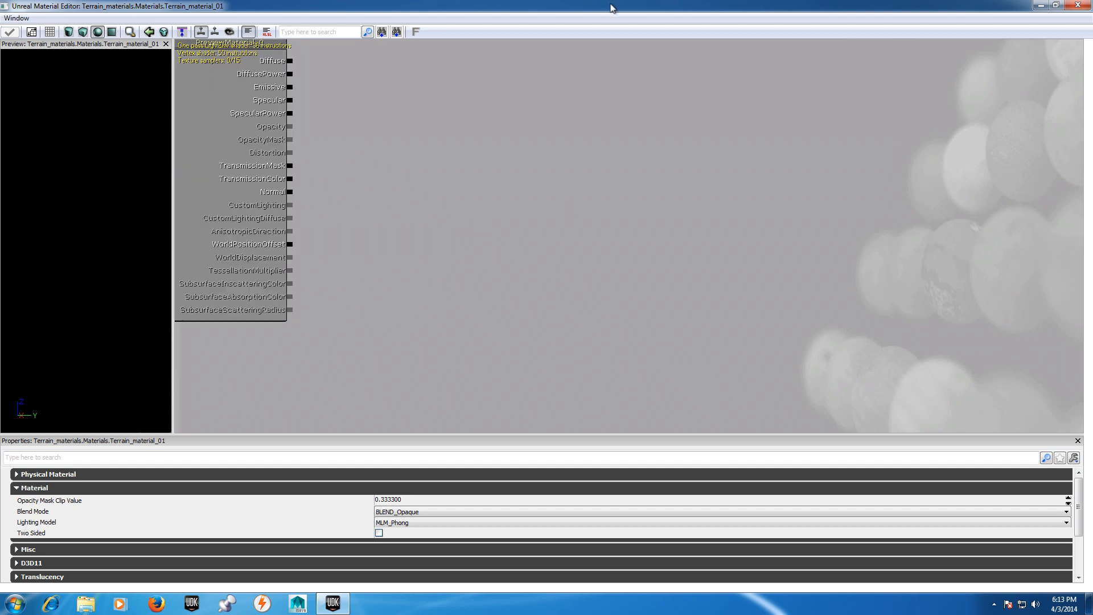
{"action": "left_click_drag", "start_coordinate": [879, 6], "coordinate": [1090, 164]}
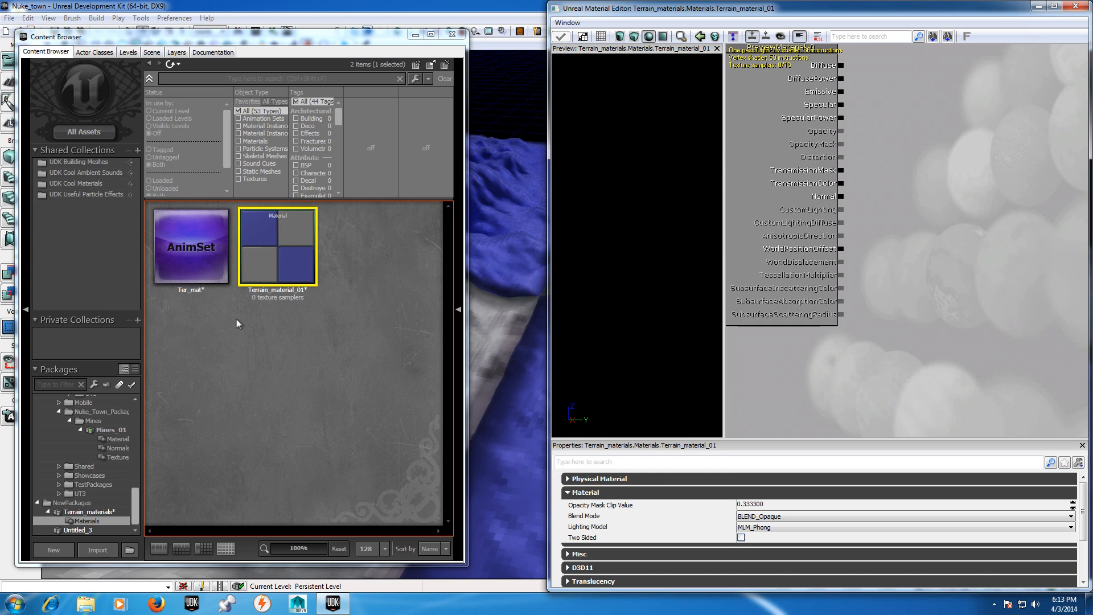
Search the UDKGame packages for "grass", limiting the results to textures
{"action": "left_click", "coordinate": [190, 79]}
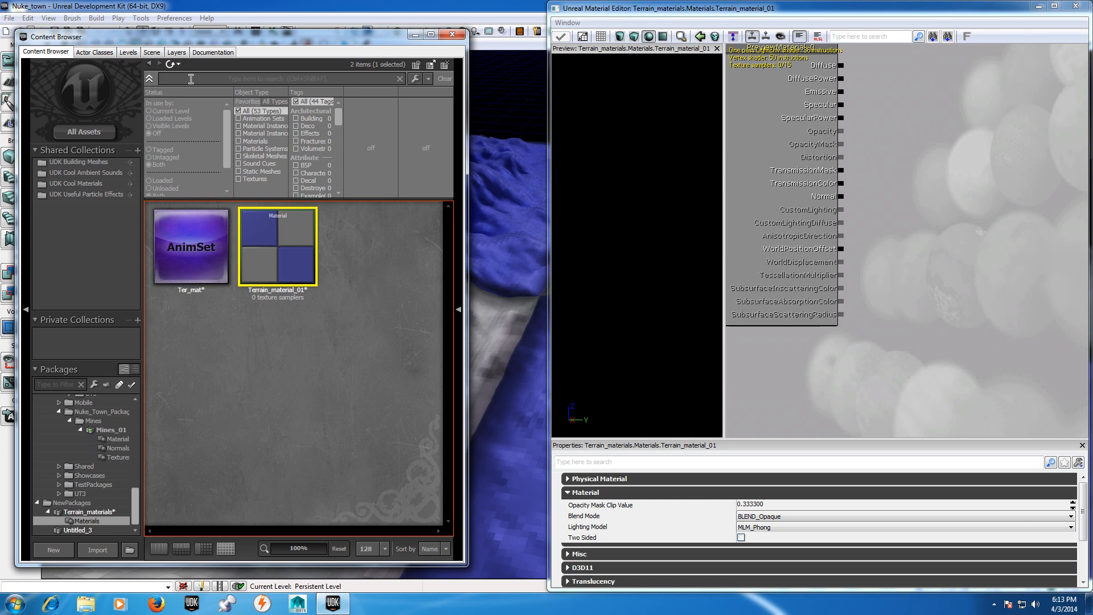
{"action": "type", "text": "grass"}
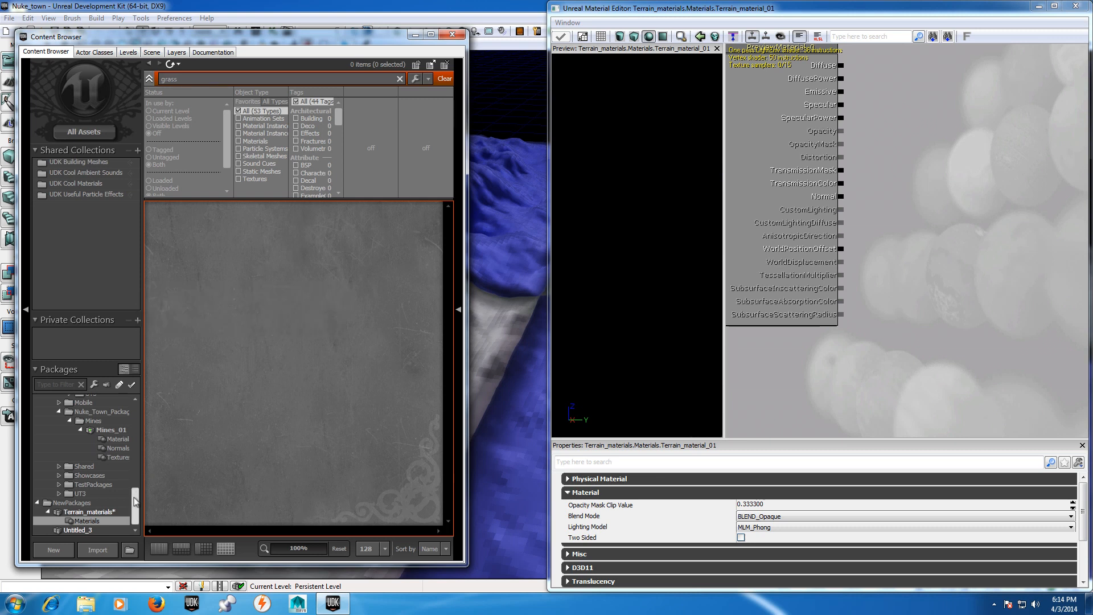
{"action": "left_click_drag", "start_coordinate": [136, 498], "coordinate": [136, 412]}
{"action": "left_click", "coordinate": [68, 401]}
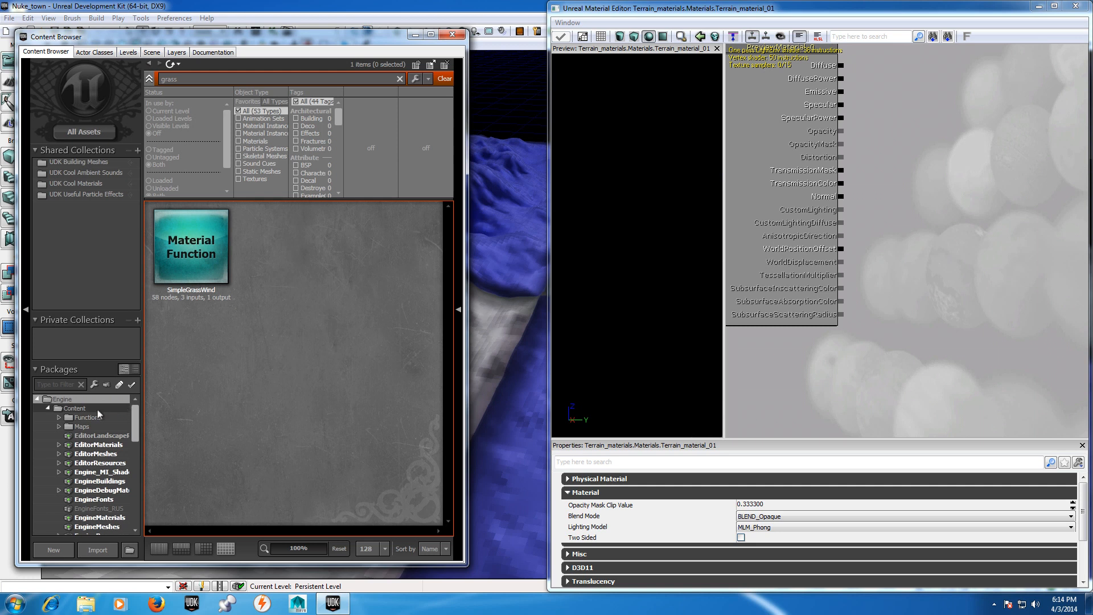
{"action": "left_click", "coordinate": [37, 400]}
{"action": "left_click", "coordinate": [56, 409]}
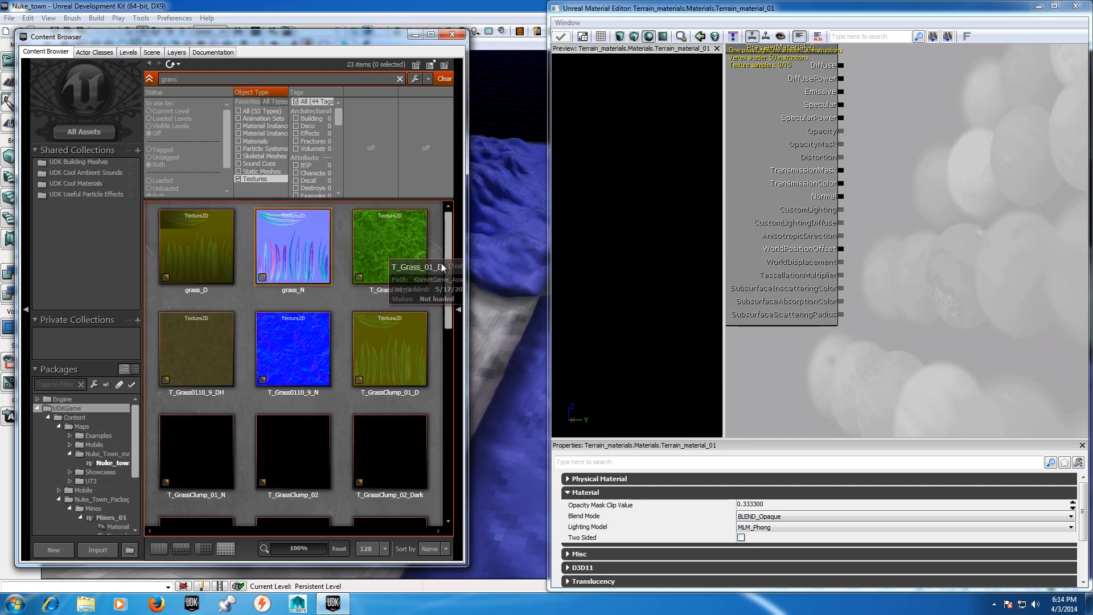
Add texture samples of T_SGrass_01_D and T_SGrass_01_N to the material graph, one above the other
{"action": "left_click_drag", "start_coordinate": [447, 245], "coordinate": [446, 409]}
{"action": "left_click", "coordinate": [174, 293]}
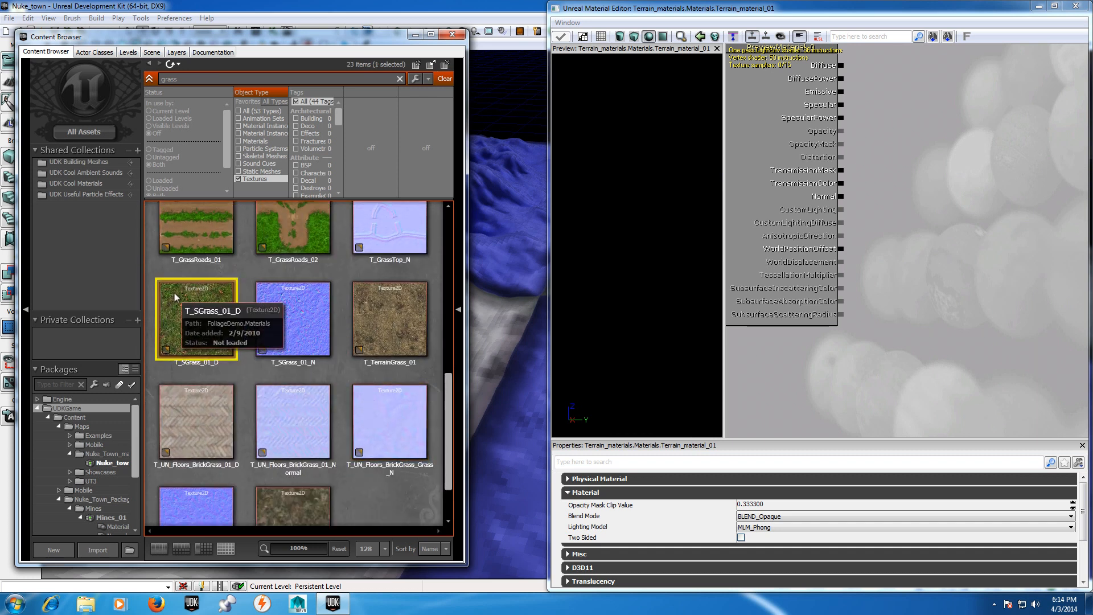
{"action": "left_click_drag", "start_coordinate": [207, 320], "coordinate": [869, 128]}
{"action": "left_click_drag", "start_coordinate": [987, 84], "coordinate": [1005, 102]}
{"action": "left_click", "coordinate": [297, 338]}
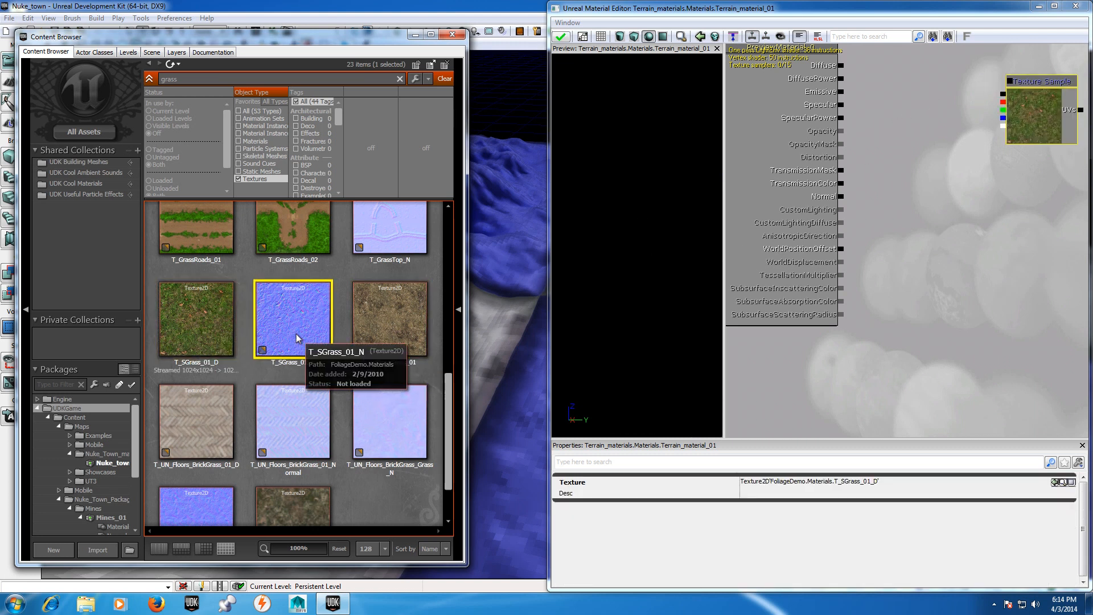
{"action": "left_click_drag", "start_coordinate": [287, 326], "coordinate": [1024, 303]}
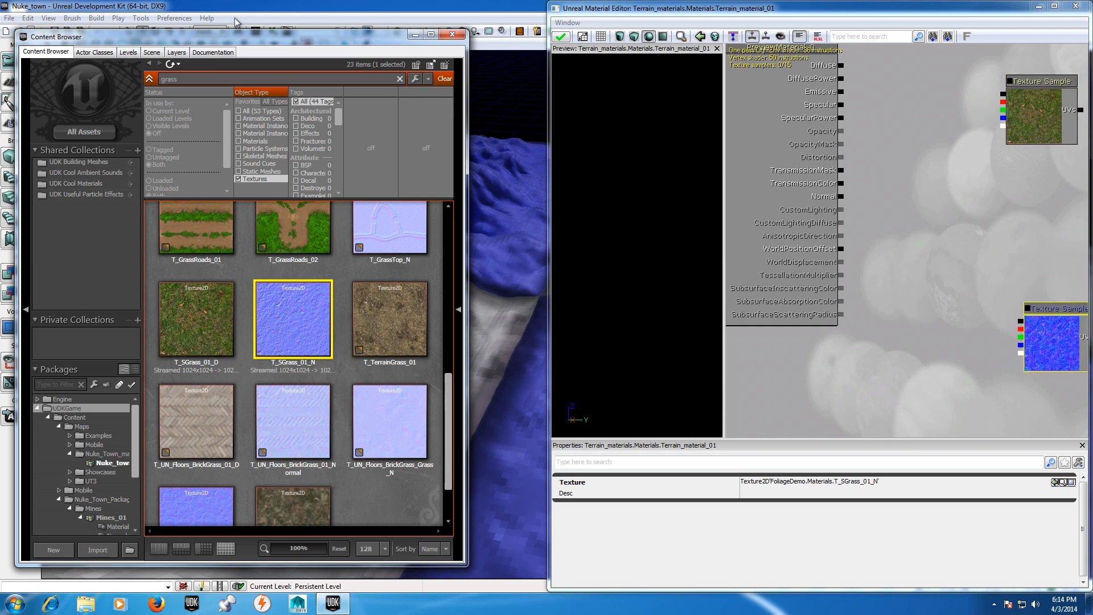
Maximize the material editor and add a TerrainLayerWeight node with the parameter name Grass
{"action": "left_click", "coordinate": [1054, 7]}
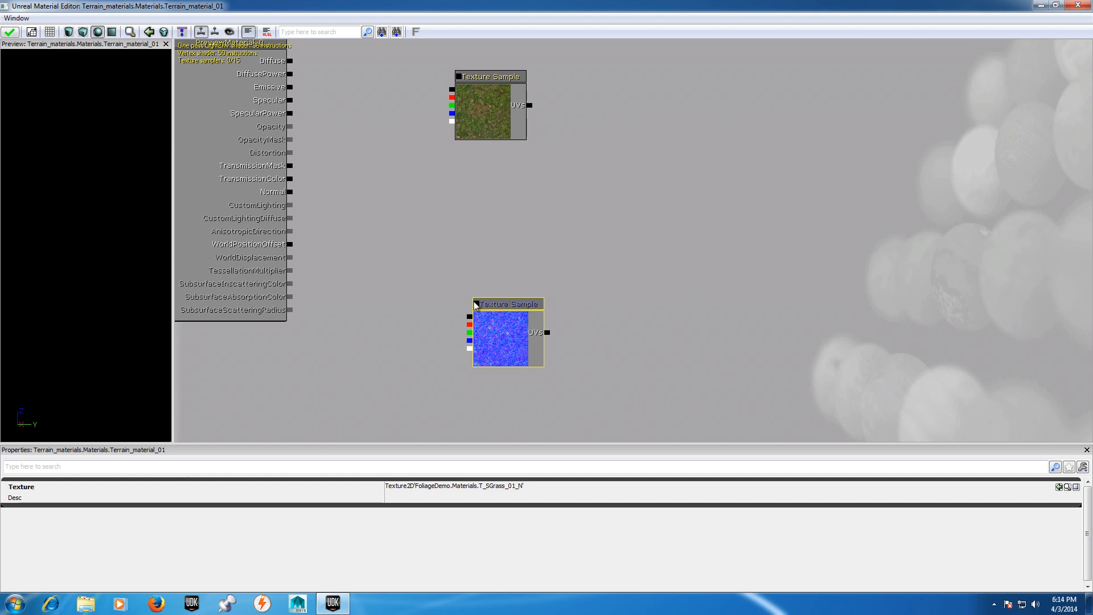
{"action": "right_click", "coordinate": [379, 183]}
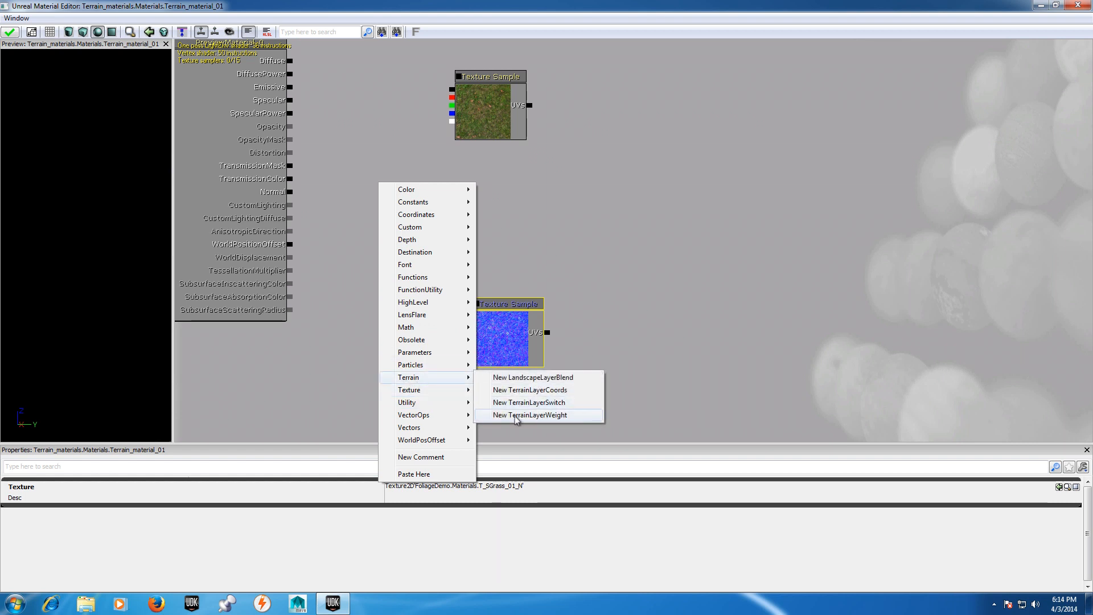
{"action": "left_click", "coordinate": [557, 416]}
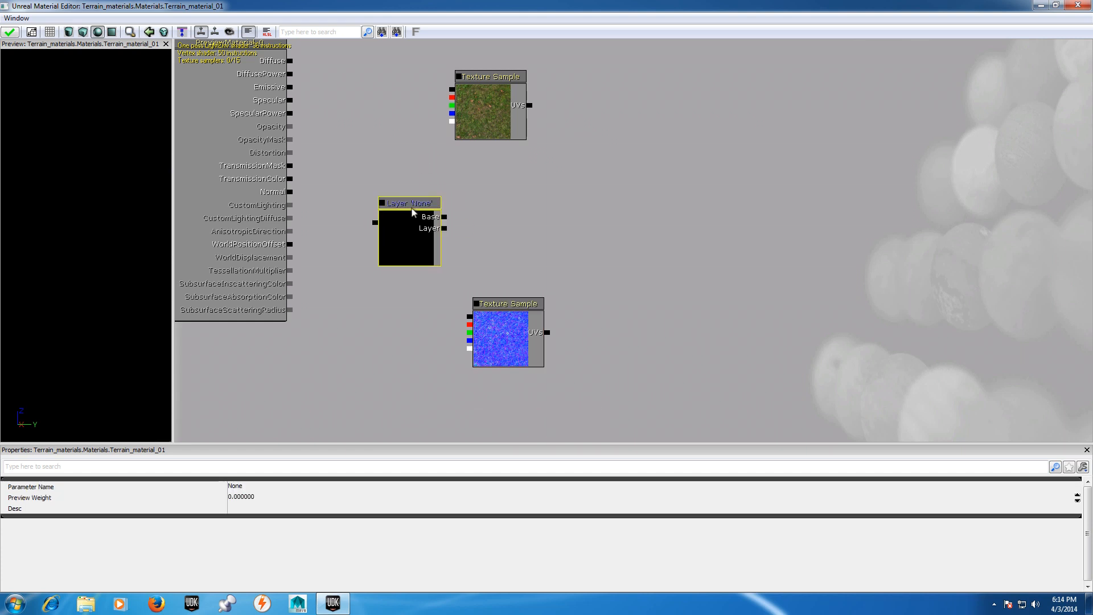
{"action": "left_click", "coordinate": [253, 497]}
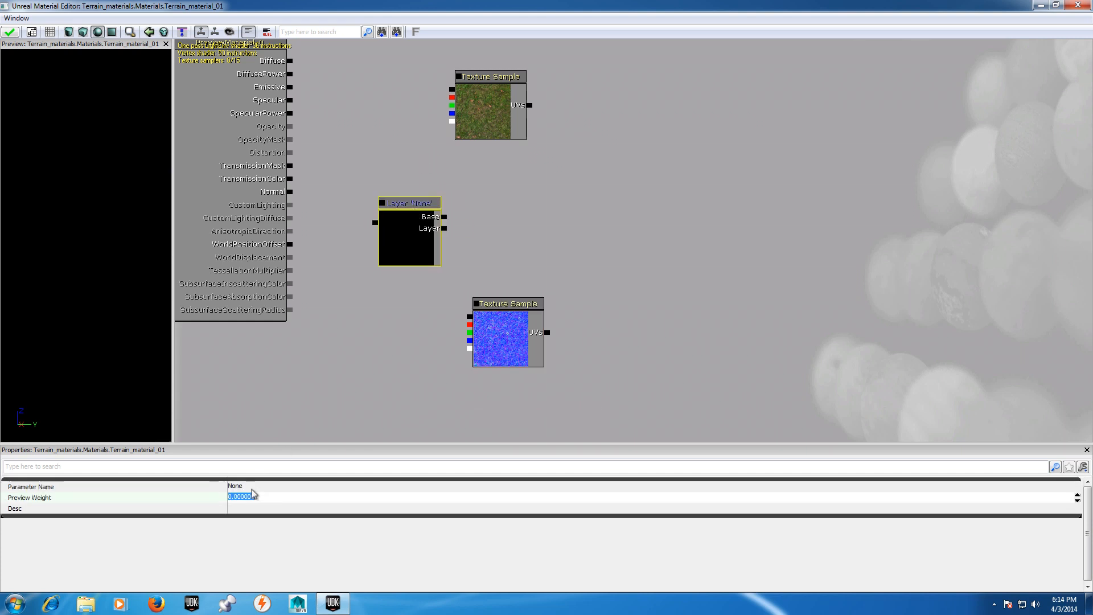
{"action": "left_click", "coordinate": [253, 488]}
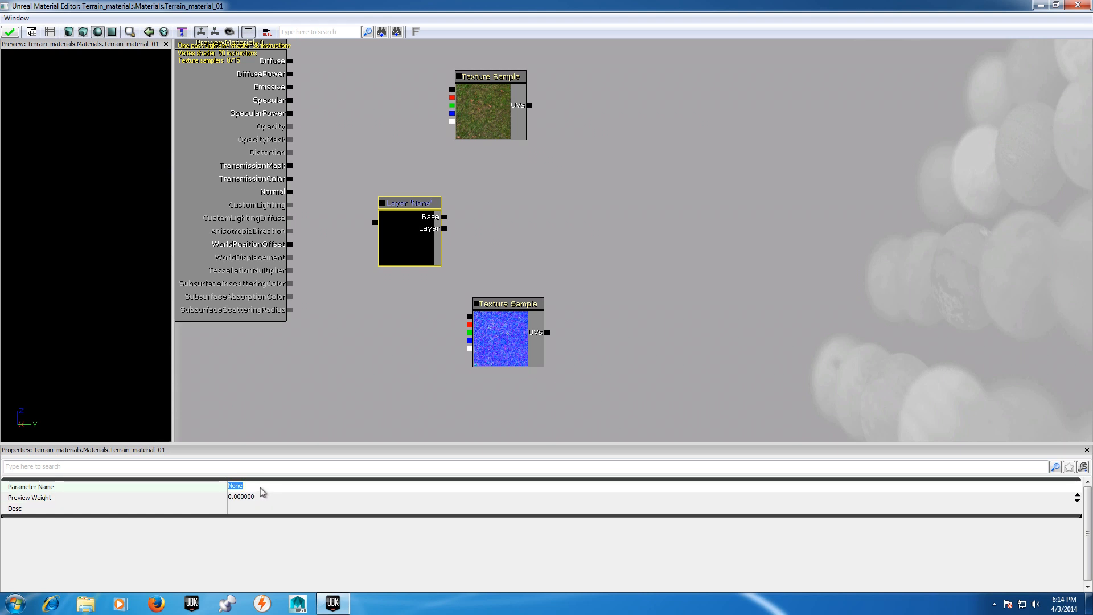
{"action": "type", "text": "grass"}
{"action": "key", "text": "Return"}
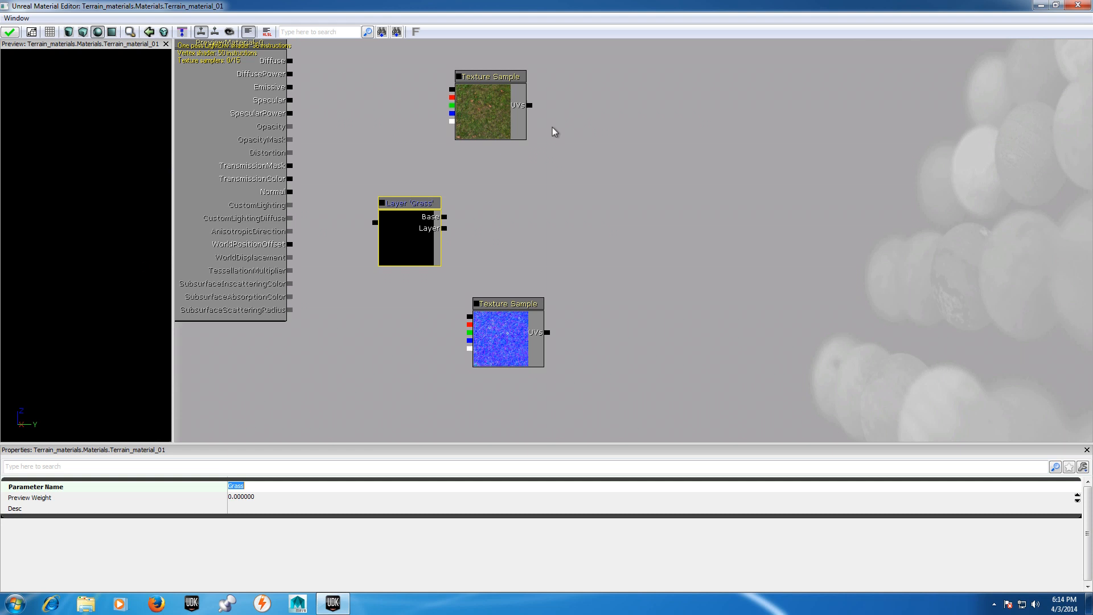
Duplicate the Grass layer weight node and place the copy beside the normal map texture sample
{"action": "left_click", "coordinate": [421, 225]}
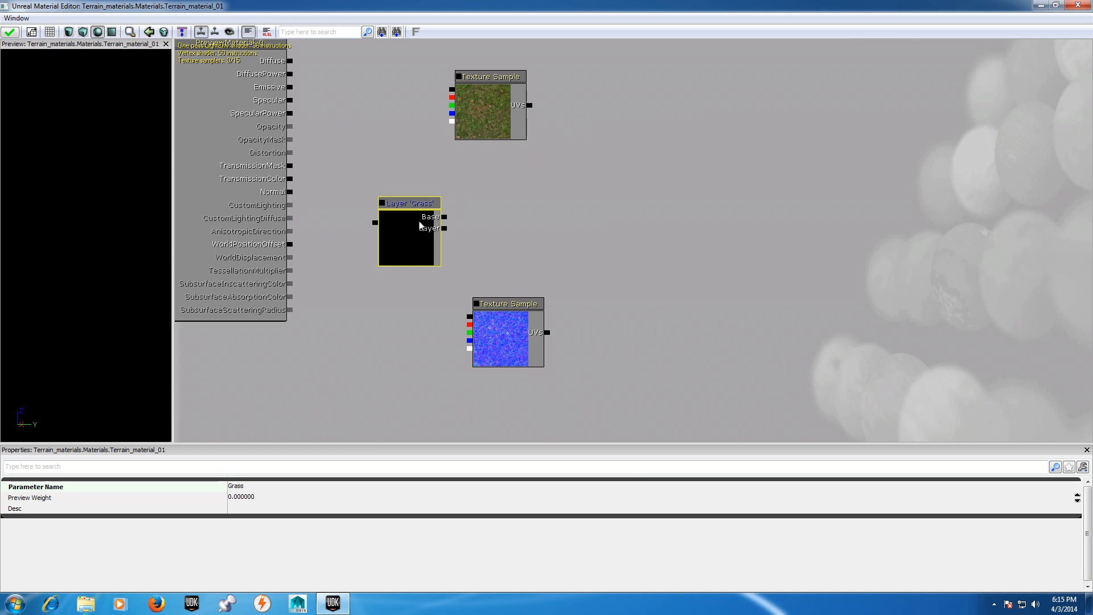
{"action": "key", "text": "ctrl+w"}
{"action": "left_click_drag", "start_coordinate": [433, 251], "coordinate": [417, 316]}
Move the original Grass layer node beside the diffuse texture sample and connect each texture's colour output to its neighbouring node's Layer input
{"action": "left_click", "coordinate": [406, 253]}
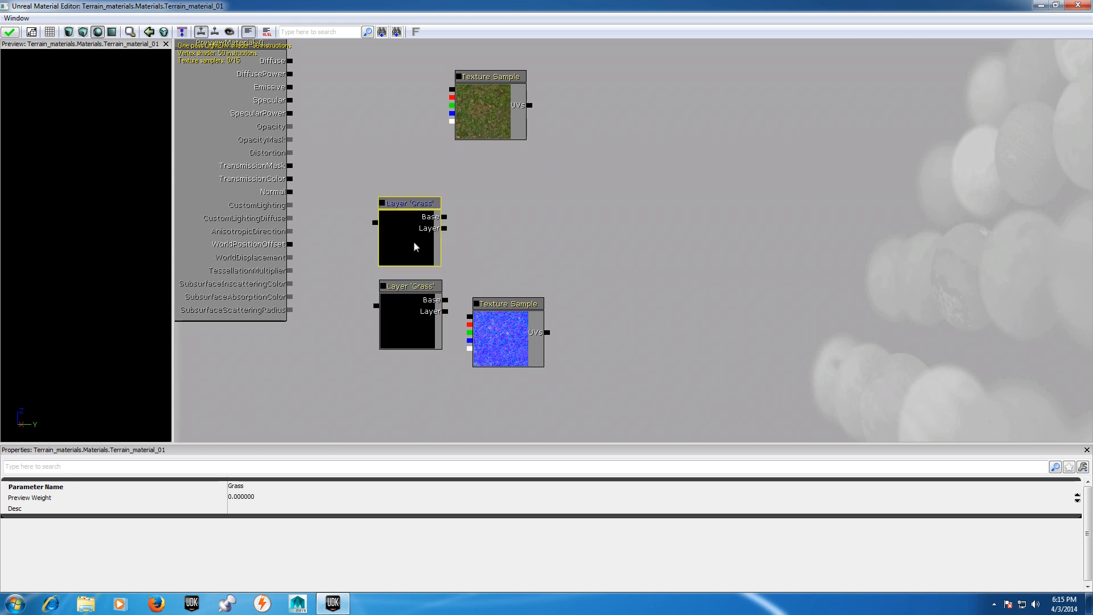
{"action": "left_click_drag", "start_coordinate": [411, 212], "coordinate": [402, 92]}
{"action": "left_click", "coordinate": [447, 92]}
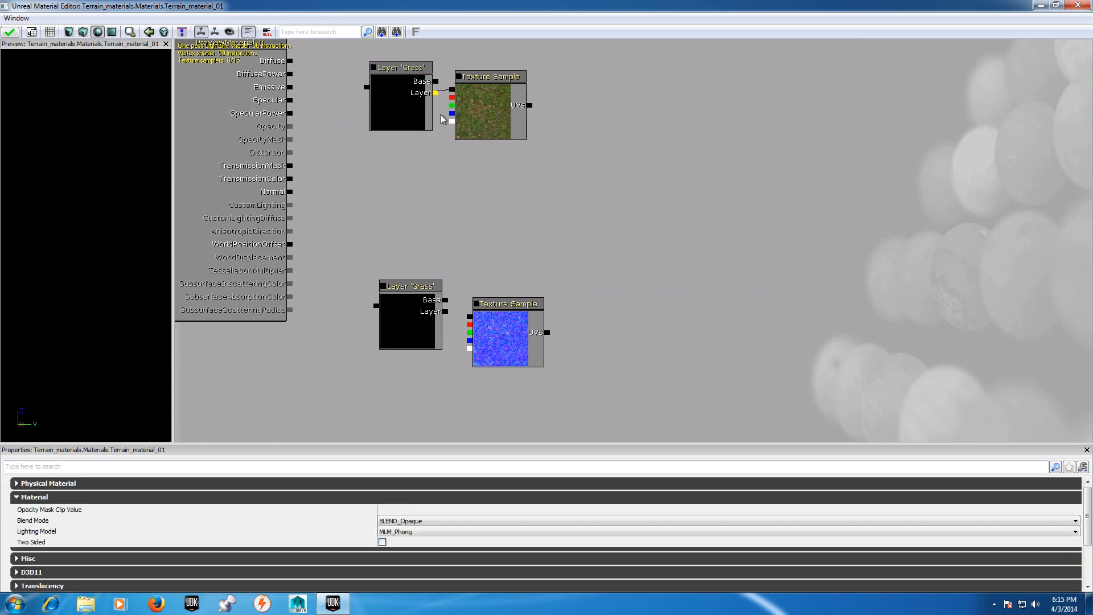
{"action": "mouse_move", "coordinate": [469, 319]}
{"action": "left_mouse_down"}
{"action": "mouse_move", "coordinate": [455, 317]}
{"action": "mouse_move", "coordinate": [469, 318]}
{"action": "left_mouse_up"}
Set the preview weight of the Grass layer node beside the diffuse texture to 10
{"action": "left_click", "coordinate": [413, 93]}
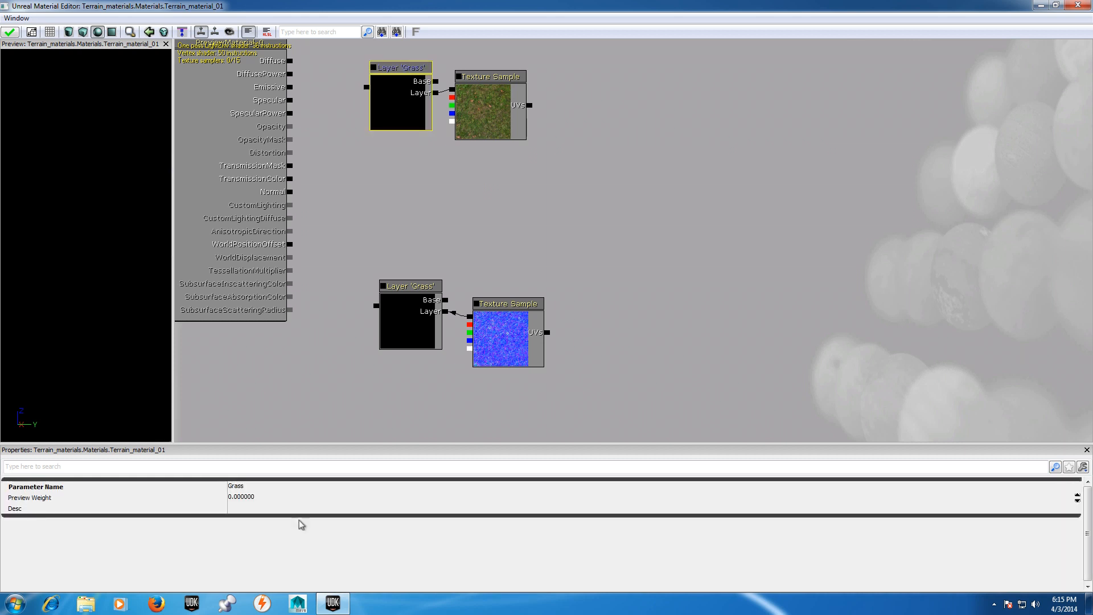
{"action": "left_click", "coordinate": [268, 498]}
{"action": "type", "text": "10"}
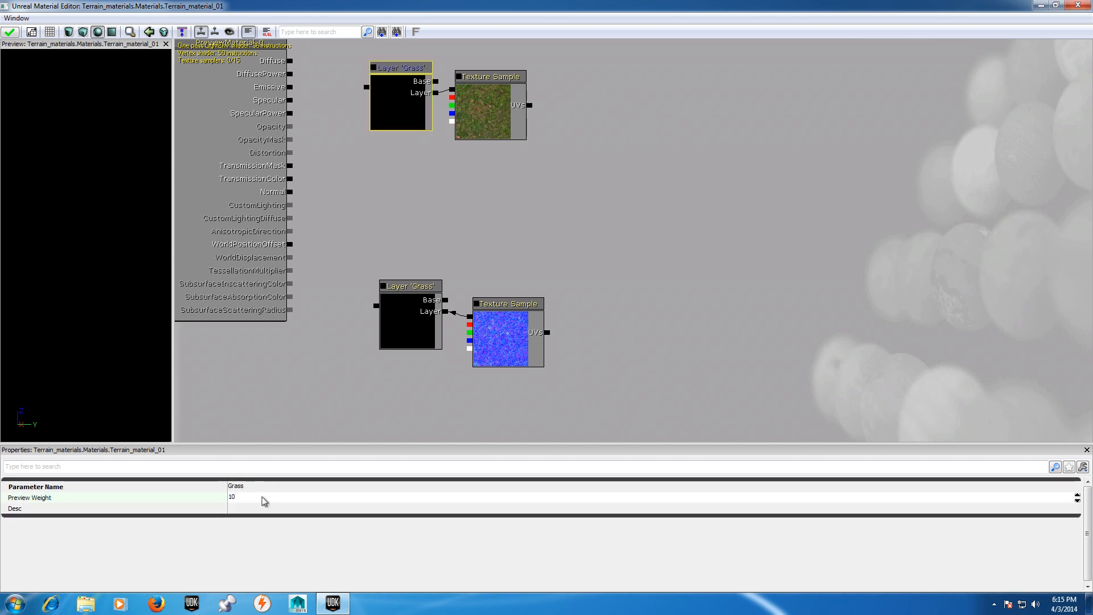
{"action": "key", "text": "Return"}
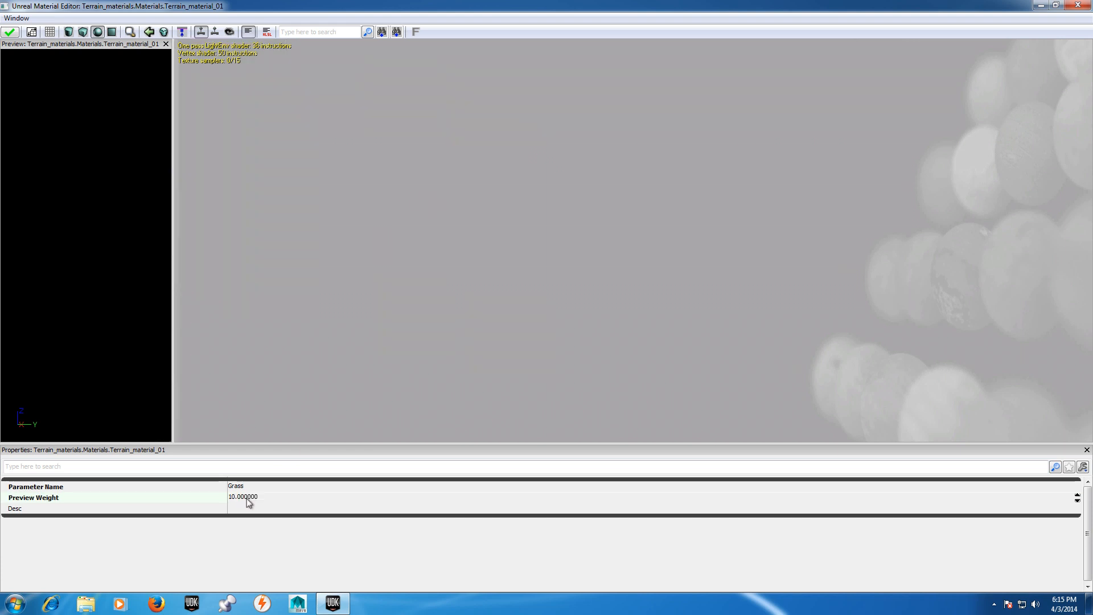
{"action": "left_click", "coordinate": [250, 498]}
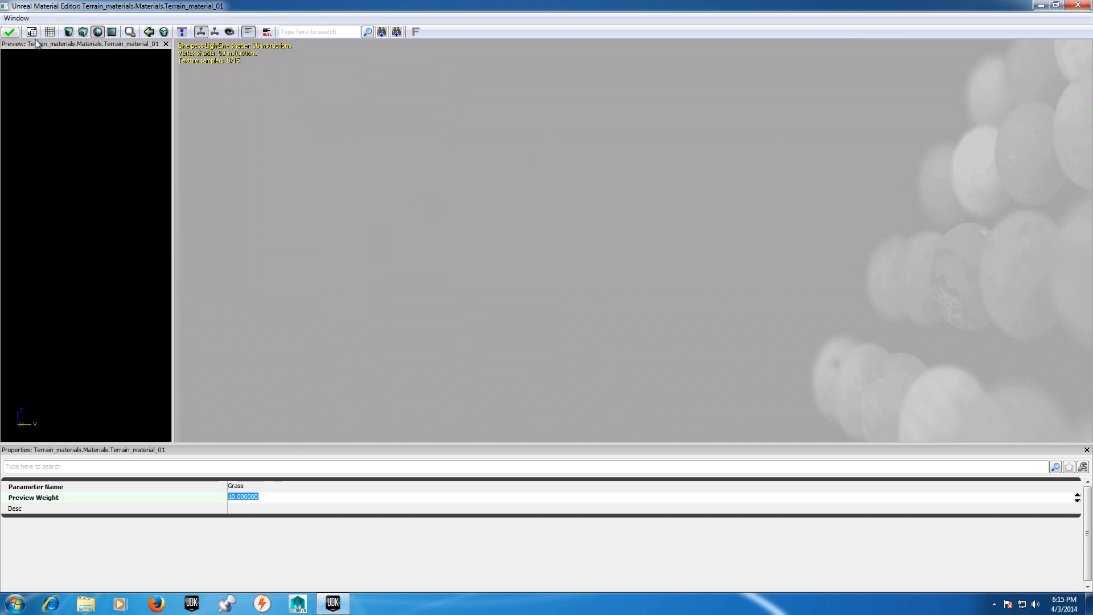
Set the preview weight of the Grass layer node beside the normal map texture to 10
{"action": "left_click", "coordinate": [410, 321]}
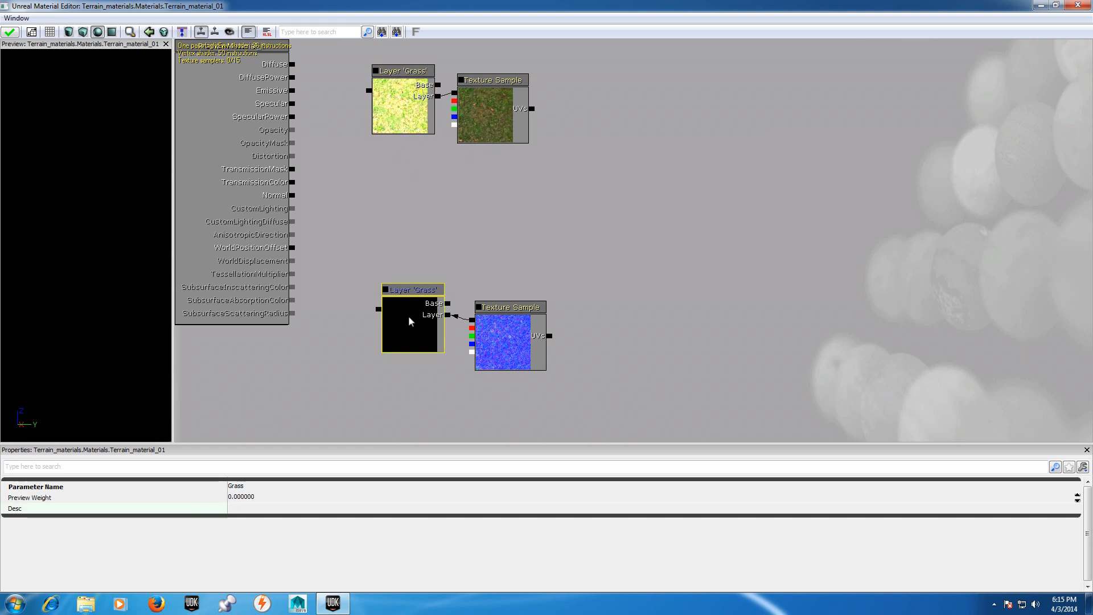
{"action": "left_click", "coordinate": [257, 499]}
{"action": "type", "text": "10"}
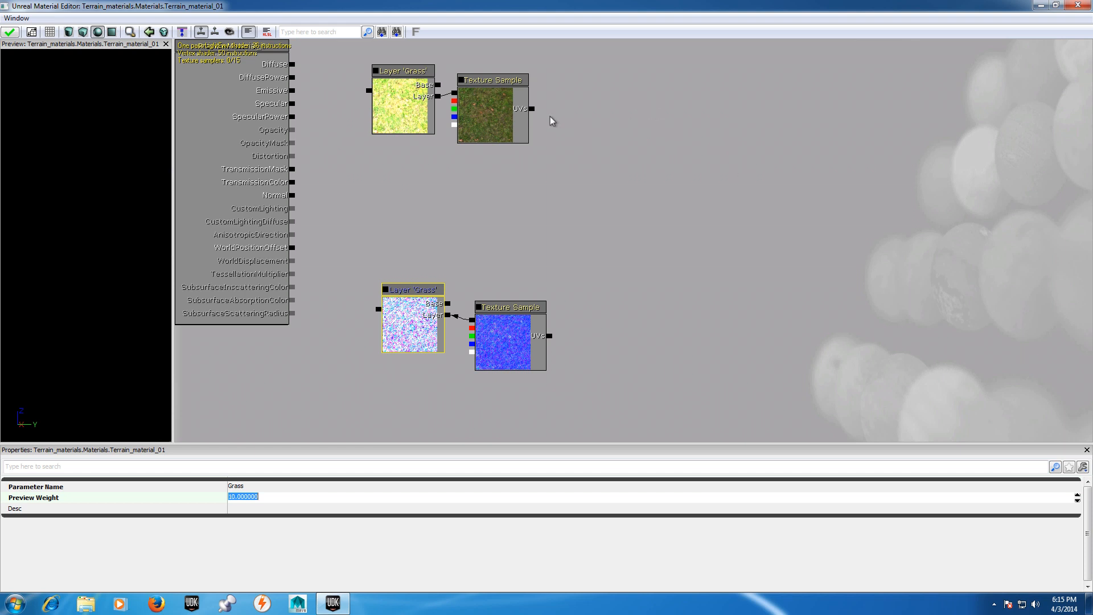
Add a TerrainCoords node beyond the grass diffuse texture sample and set its mapping scale to 8
{"action": "right_click", "coordinate": [649, 112]}
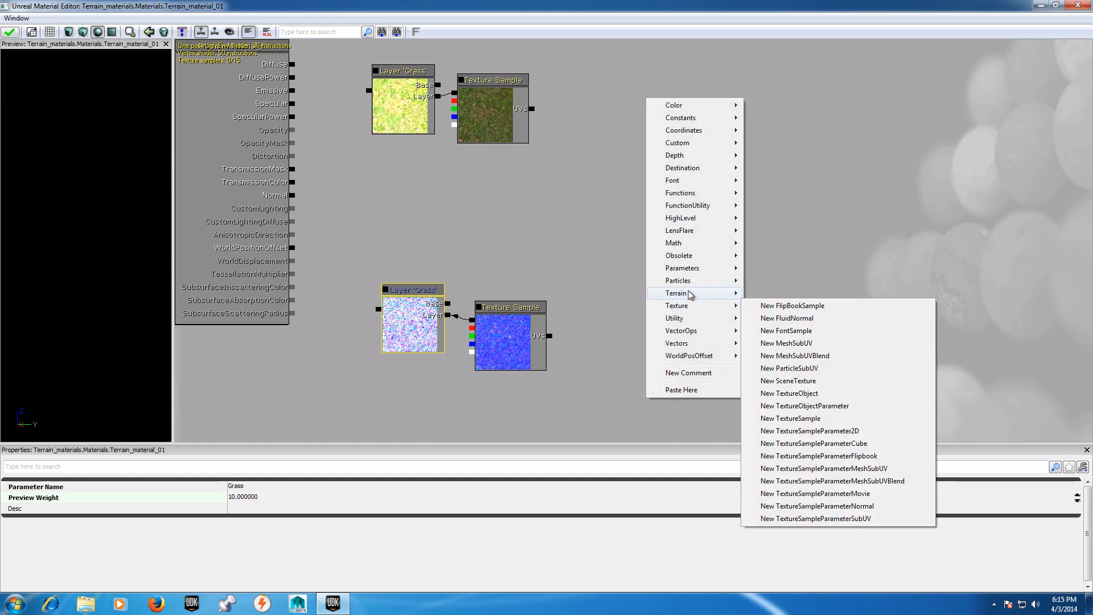
{"action": "mouse_move", "coordinate": [683, 293]}
{"action": "left_click", "coordinate": [843, 306]}
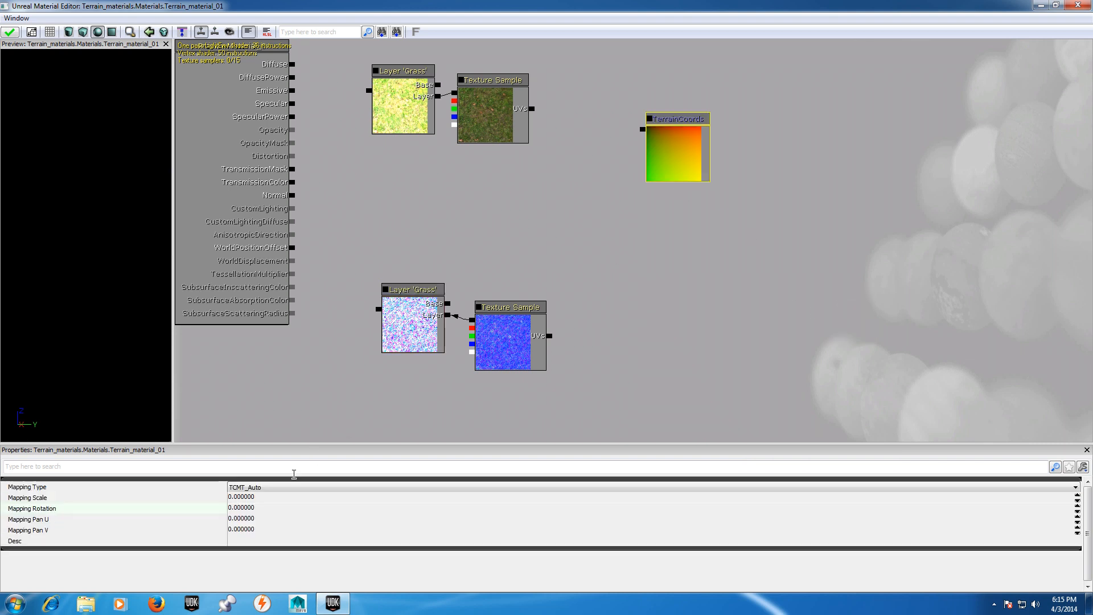
{"action": "left_click", "coordinate": [268, 497]}
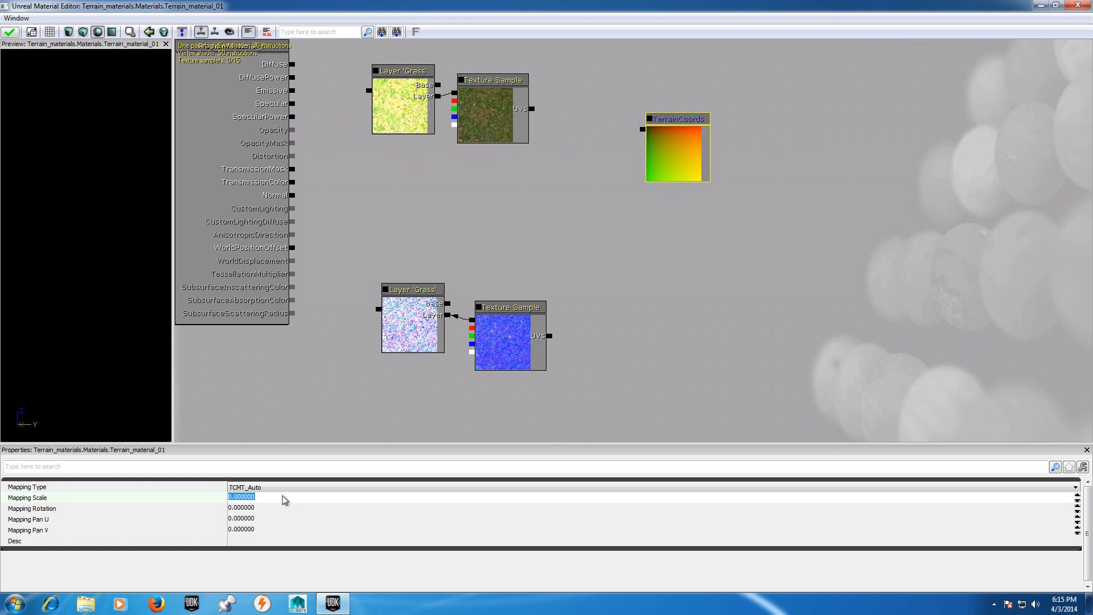
{"action": "type", "text": "8"}
{"action": "key", "text": "Return"}
Duplicate the TerrainCoords node and connect one copy to the UVs of each grass texture sample, diffuse and normal
{"action": "left_click", "coordinate": [670, 169]}
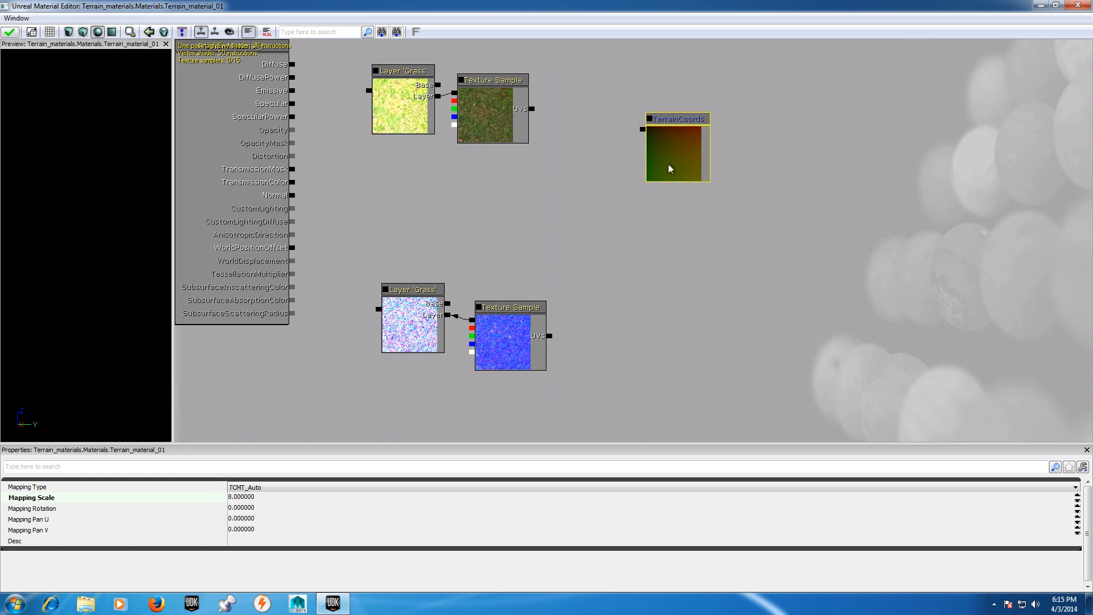
{"action": "key", "text": "ctrl+w"}
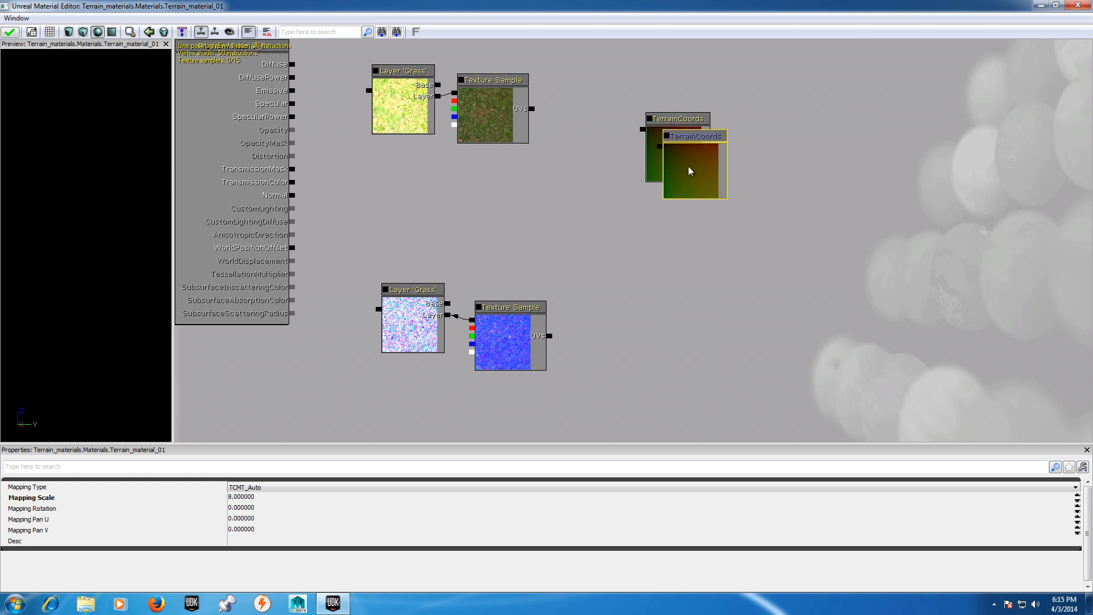
{"action": "left_click_drag", "start_coordinate": [713, 174], "coordinate": [550, 336]}
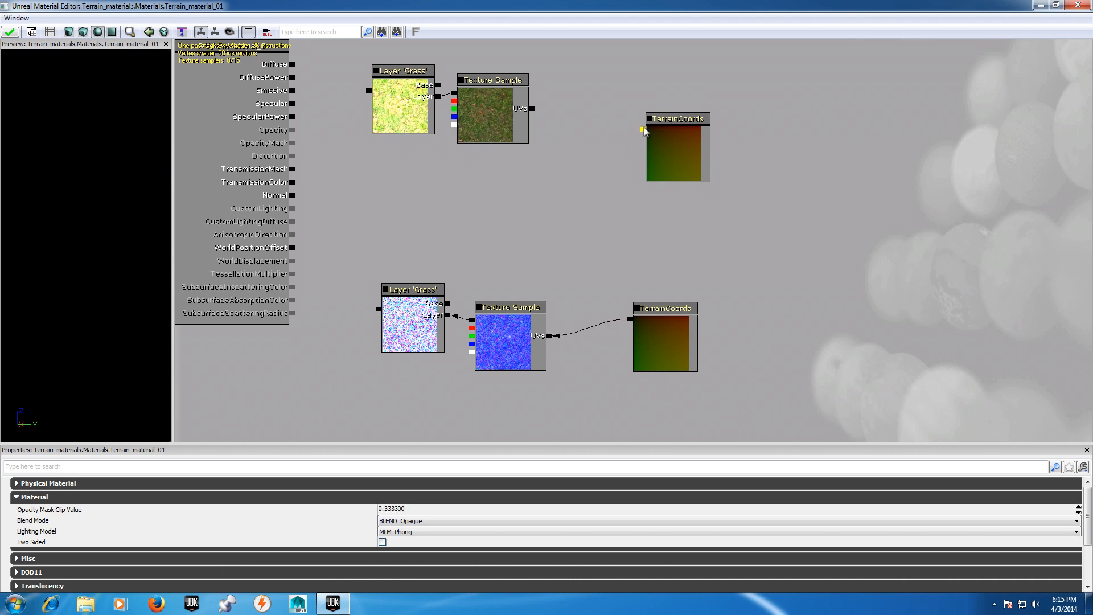
{"action": "left_click_drag", "start_coordinate": [644, 131], "coordinate": [535, 109]}
Restore the material editor beside the Content Browser and search the textures for sand
{"action": "left_click", "coordinate": [1056, 5]}
{"action": "left_click_drag", "start_coordinate": [692, 145], "coordinate": [831, 73]}
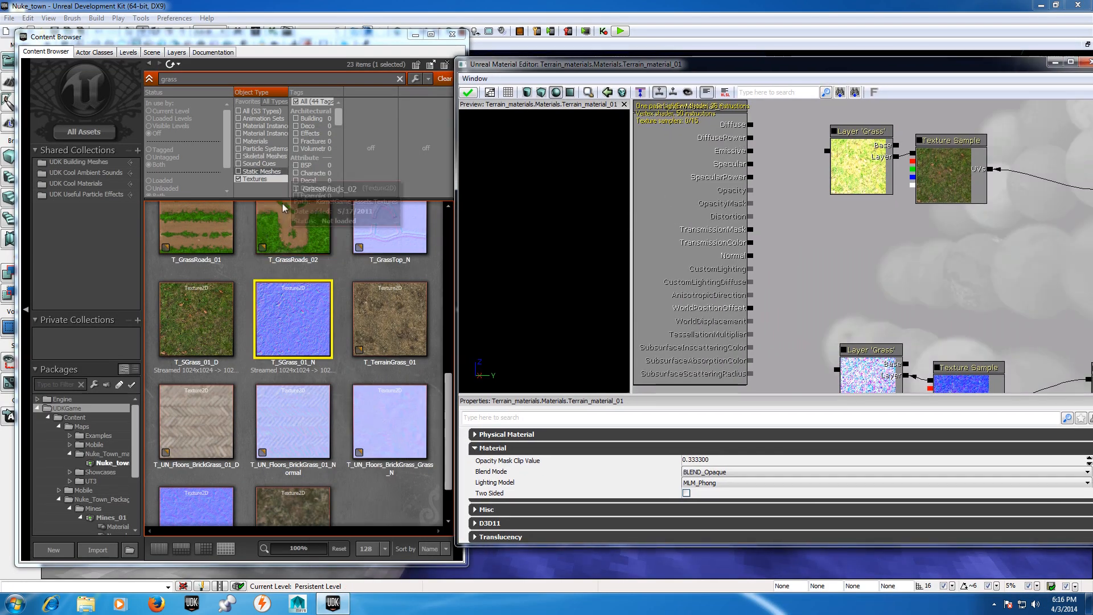
{"action": "left_click", "coordinate": [216, 80]}
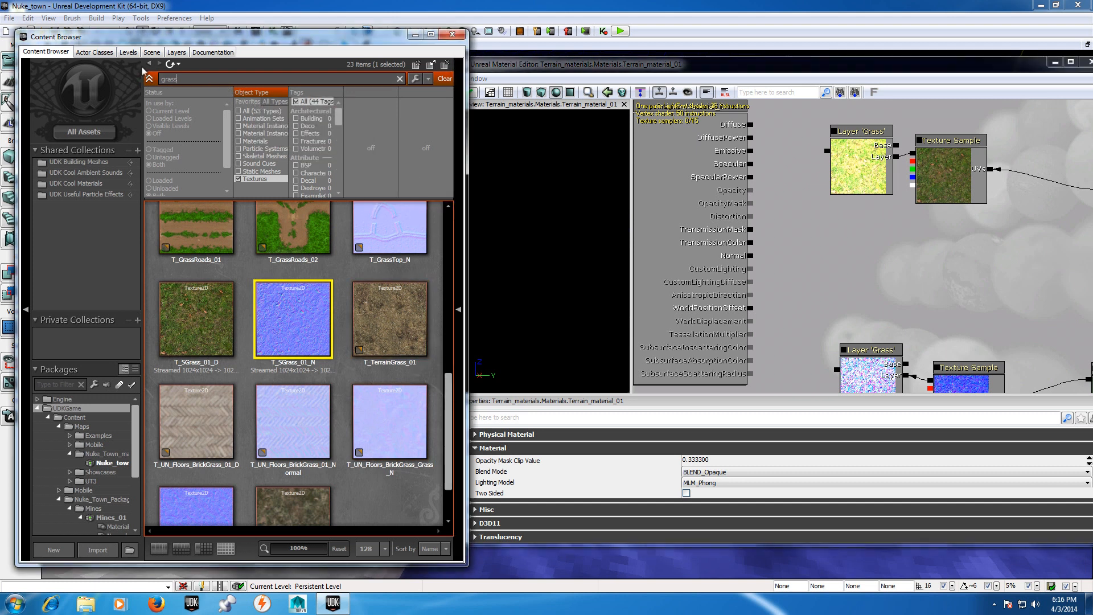
{"action": "double_click", "coordinate": [179, 78]}
{"action": "type", "text": "d"}
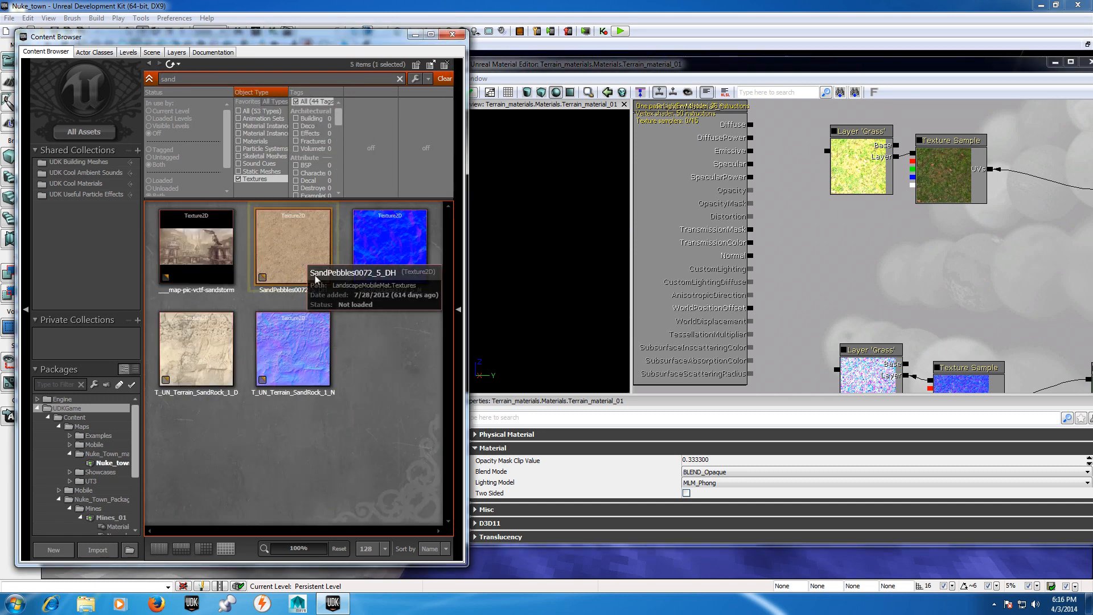
Add the SandPebbles0072_5_DH and SandPebbles0072_5_N textures to the material graph as texture samples
{"action": "left_click", "coordinate": [301, 260]}
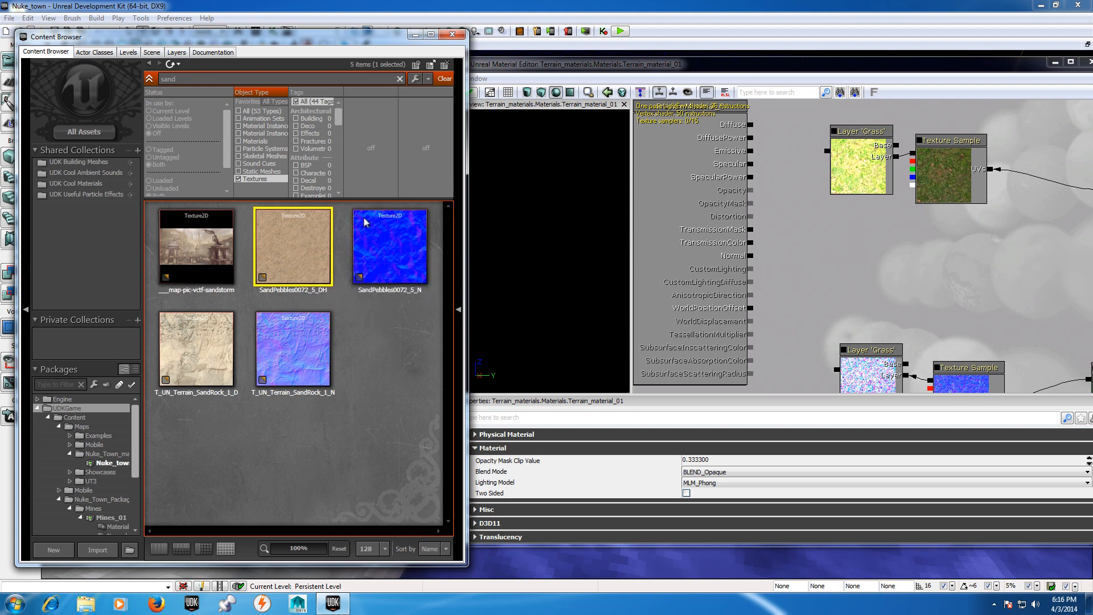
{"action": "left_click_drag", "start_coordinate": [318, 270], "coordinate": [860, 234]}
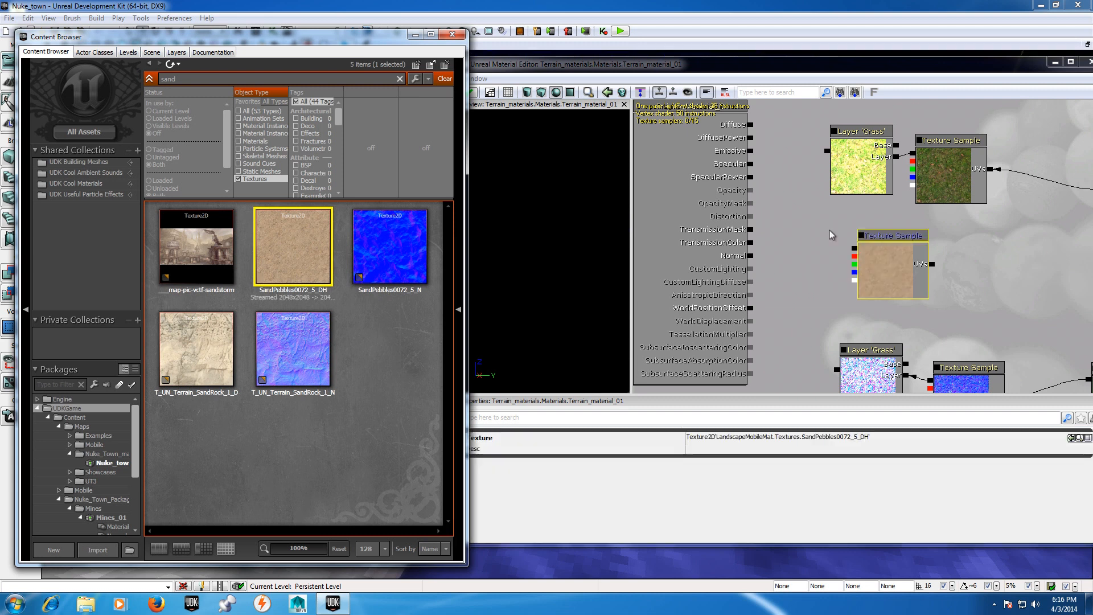
{"action": "left_click", "coordinate": [385, 249]}
{"action": "left_click_drag", "start_coordinate": [384, 249], "coordinate": [819, 314]}
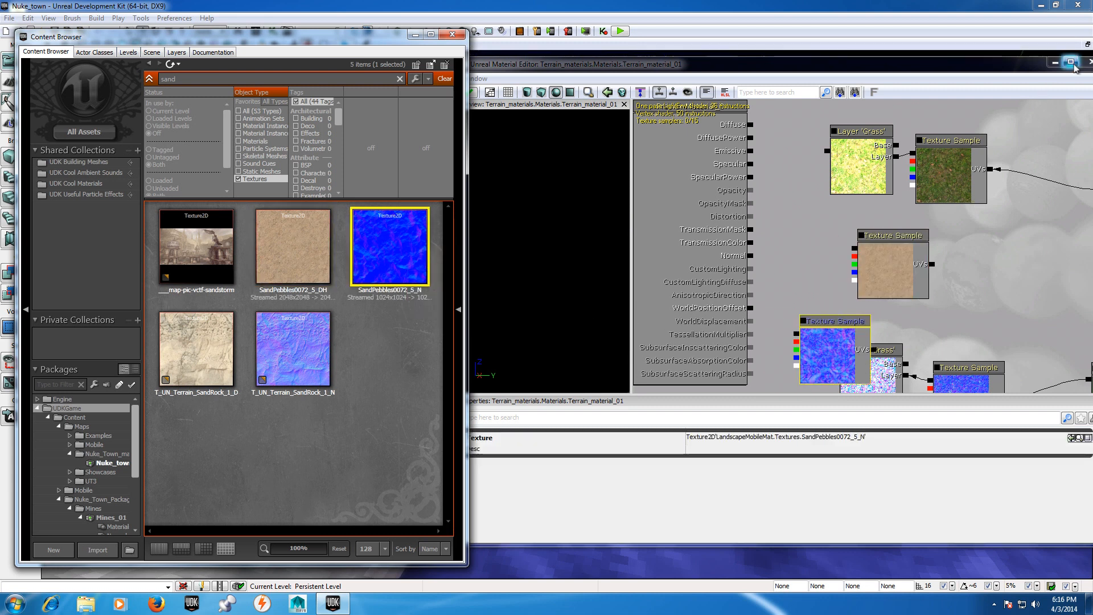
Maximize the material editor and place the sand normal map below the grass normal map and the sand diffuse below the grass diffuse
{"action": "left_click", "coordinate": [1071, 63]}
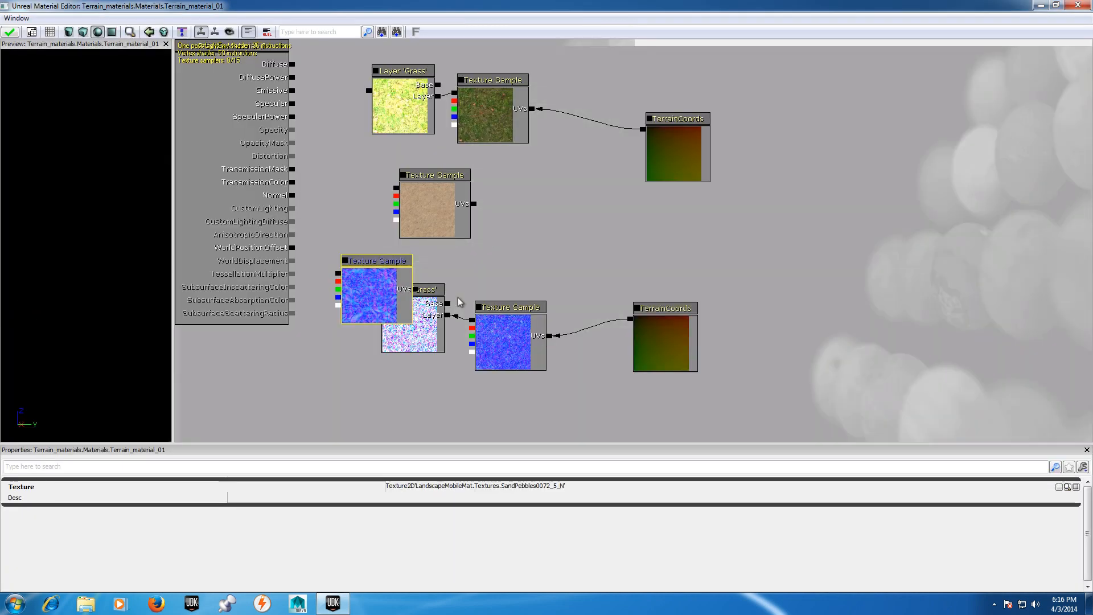
{"action": "left_click_drag", "start_coordinate": [381, 285], "coordinate": [602, 379]}
{"action": "left_click", "coordinate": [518, 373], "text": "ctrl"}
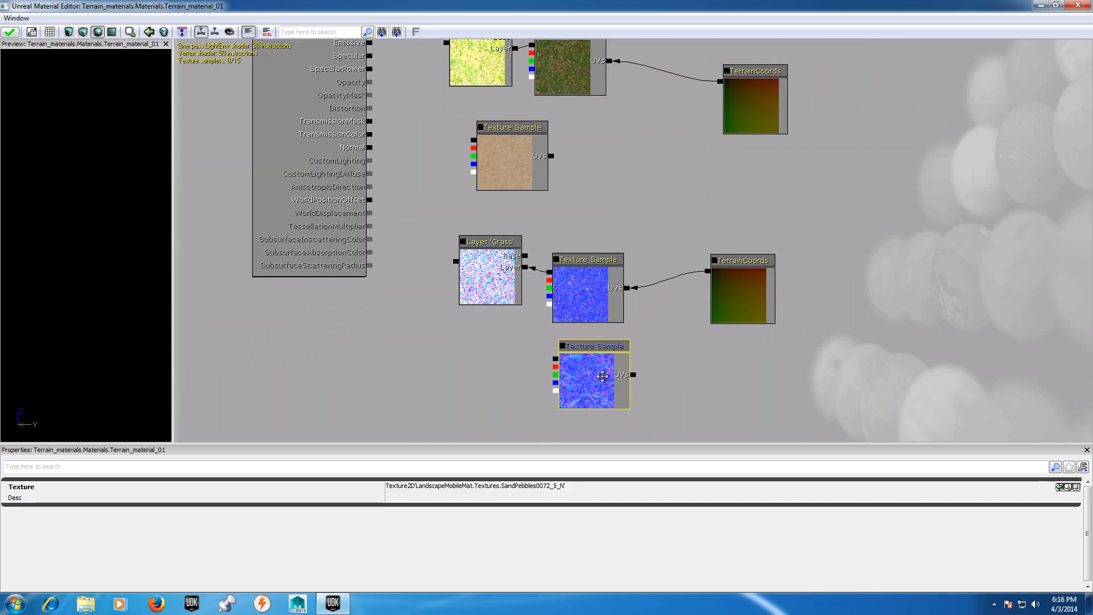
{"action": "left_click", "coordinate": [514, 180]}
{"action": "left_click_drag", "start_coordinate": [515, 181], "coordinate": [582, 181], "text": "ctrl"}
Place copies of the Grass layer and TerrainCoords nodes on either side of the sand diffuse texture and connect the coordinates to its UVs
{"action": "left_click", "coordinate": [493, 76]}
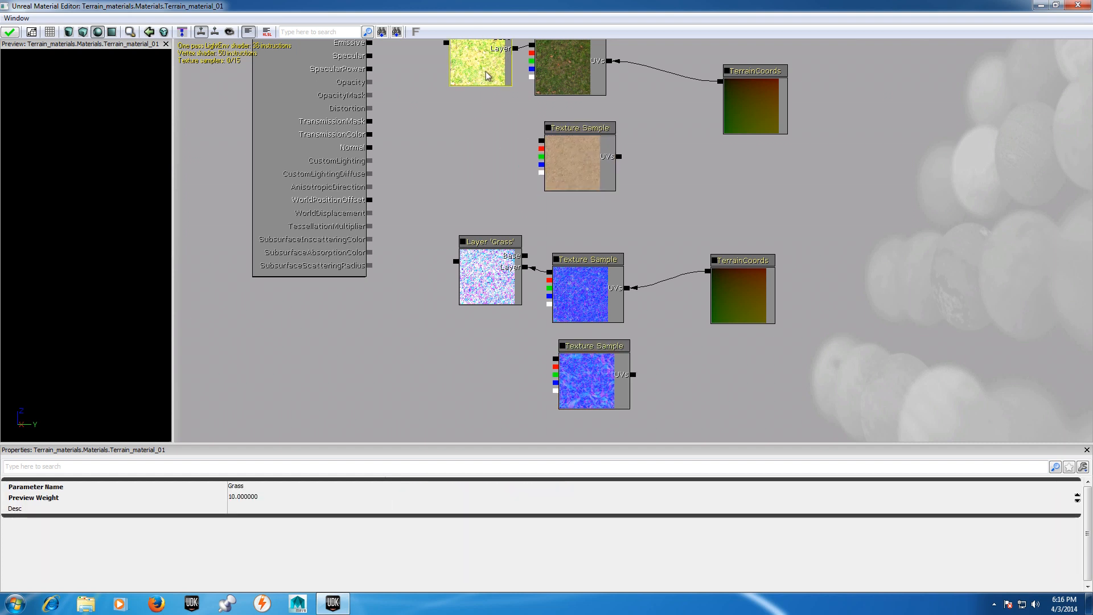
{"action": "left_click_drag", "start_coordinate": [487, 75], "coordinate": [491, 149], "text": "ctrl"}
{"action": "left_click", "coordinate": [763, 117]}
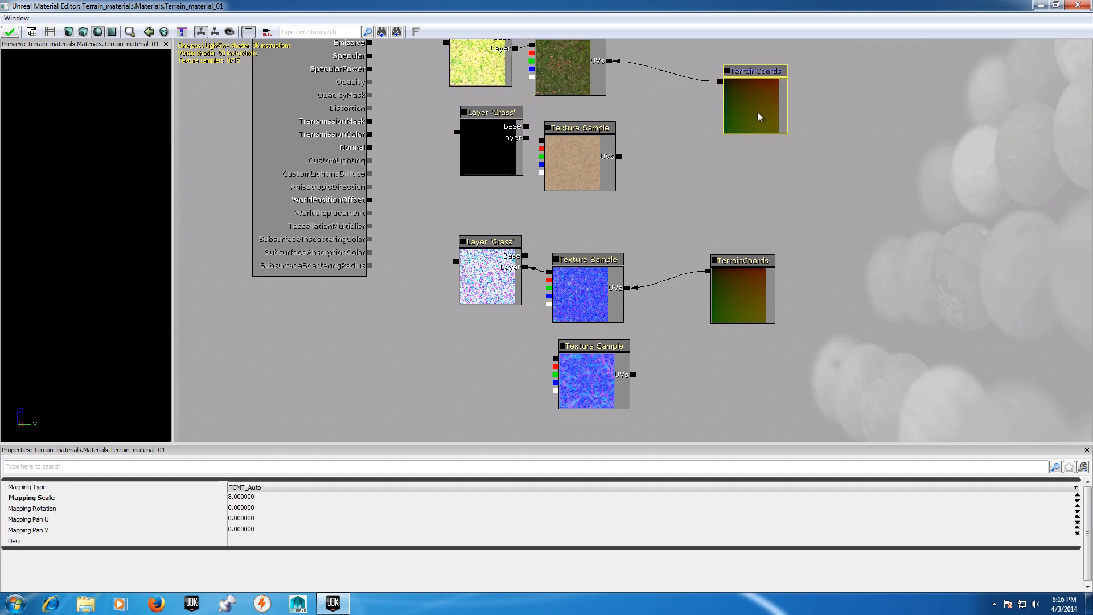
{"action": "key", "text": "ctrl+w"}
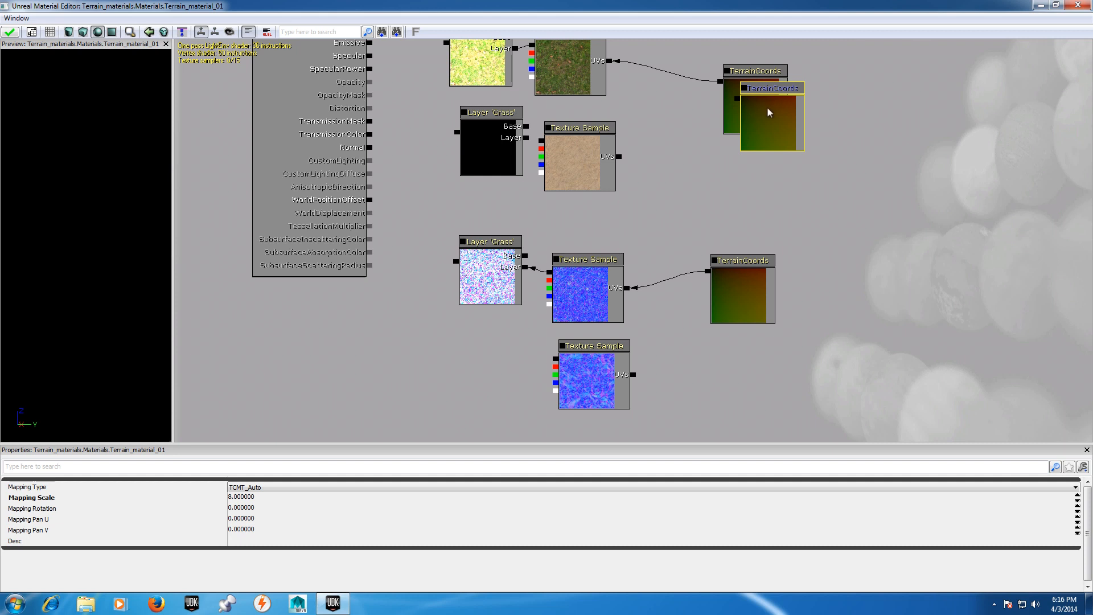
{"action": "left_click_drag", "start_coordinate": [769, 113], "coordinate": [672, 200]}
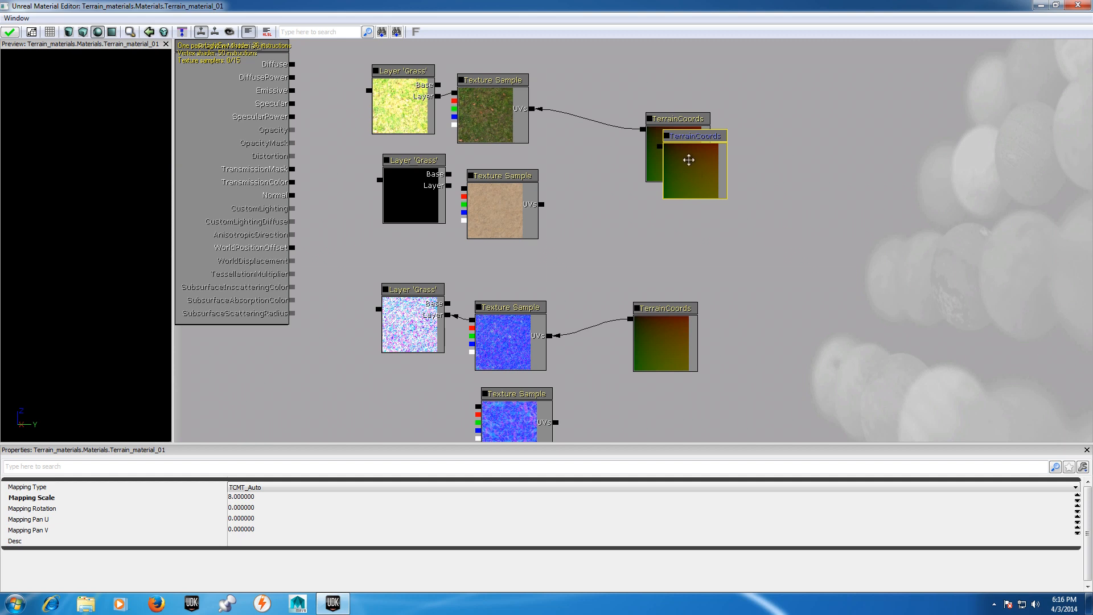
{"action": "left_click_drag", "start_coordinate": [689, 160], "coordinate": [598, 207]}
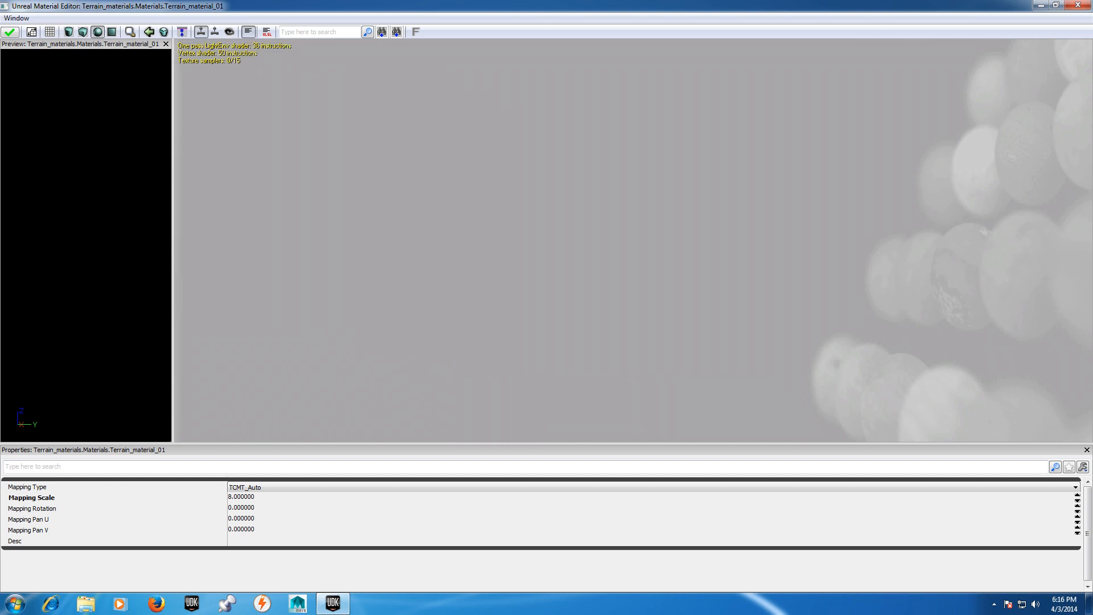
{"action": "left_click", "coordinate": [32, 32]}
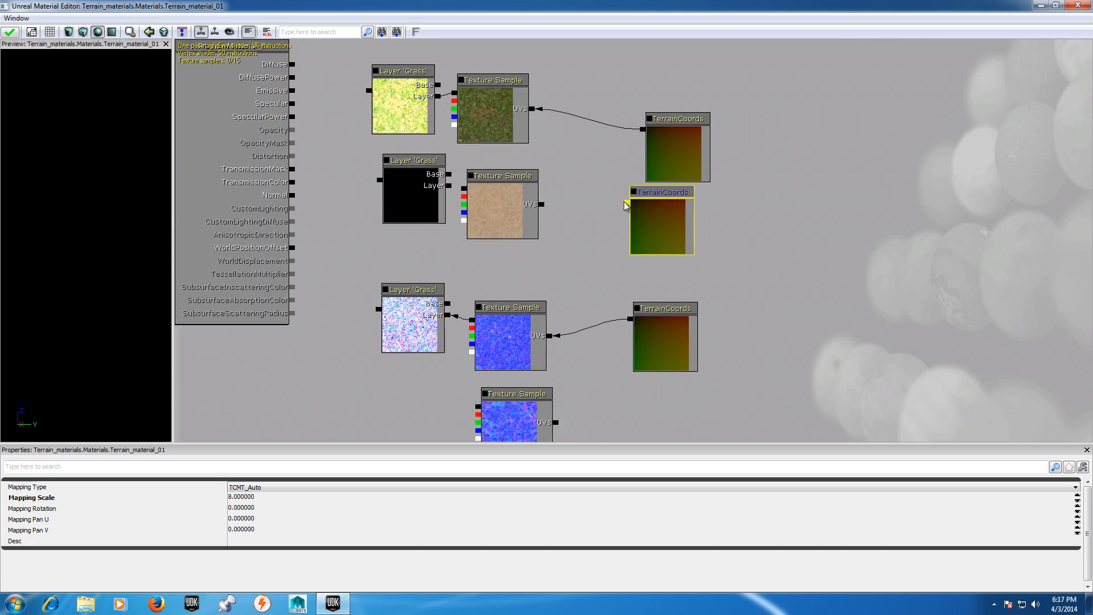
{"action": "left_click_drag", "start_coordinate": [627, 205], "coordinate": [543, 205]}
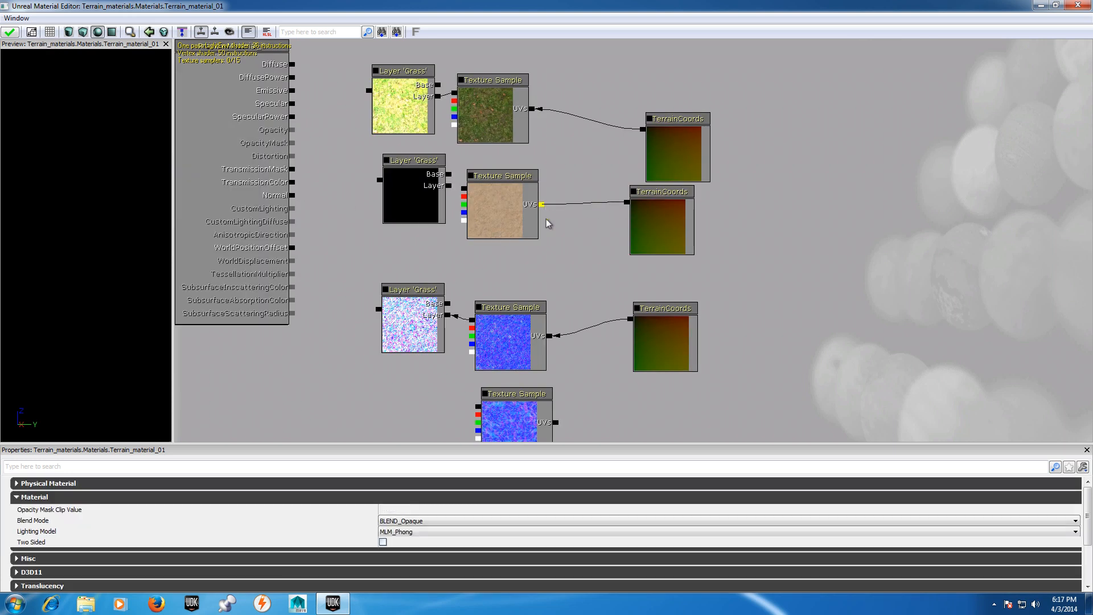
Rename the copied layer node to Sand and connect the sand diffuse texture's colour output to its Layer input
{"action": "left_click", "coordinate": [428, 177]}
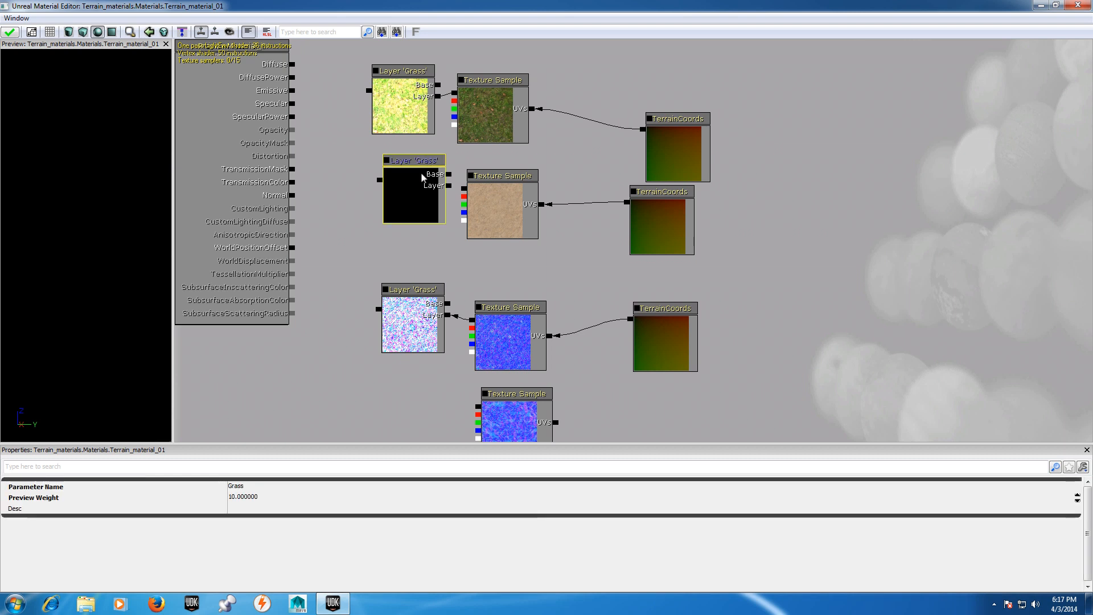
{"action": "left_click", "coordinate": [253, 487]}
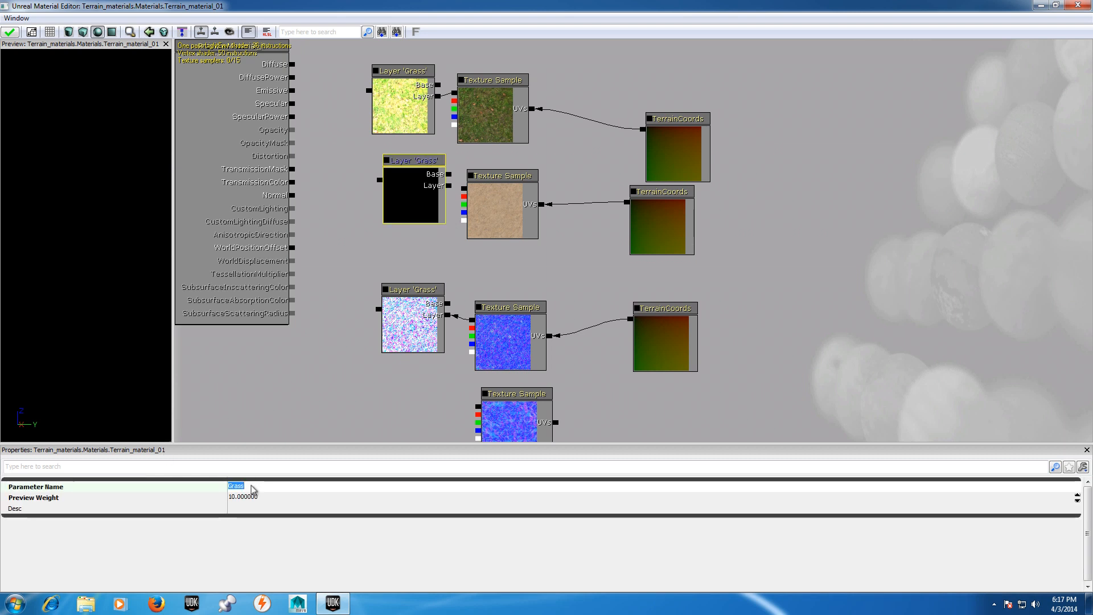
{"action": "type", "text": "sand"}
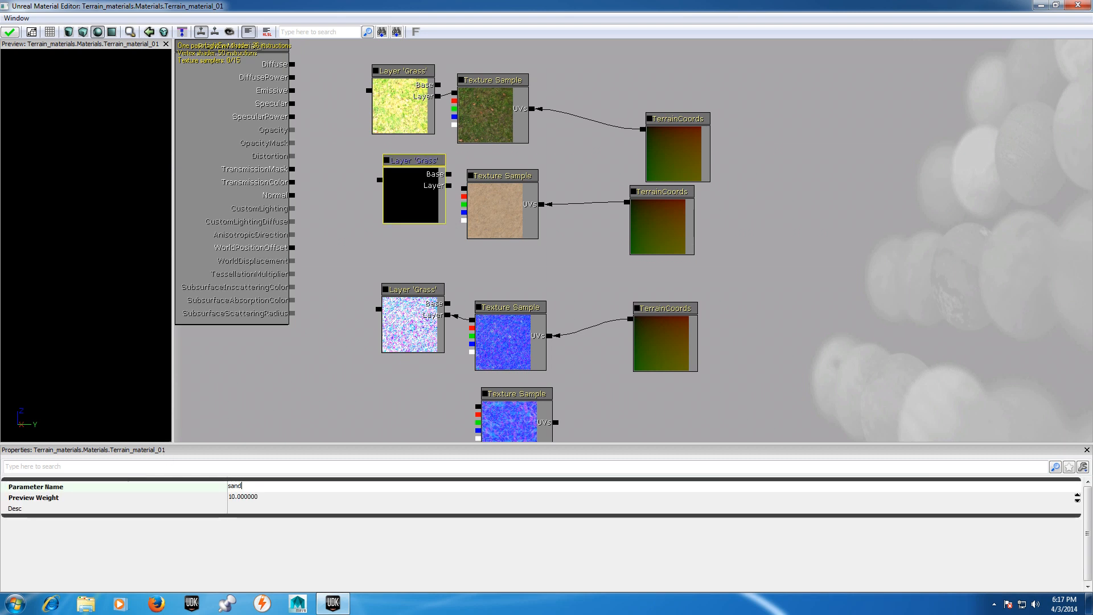
{"action": "key", "text": "Return"}
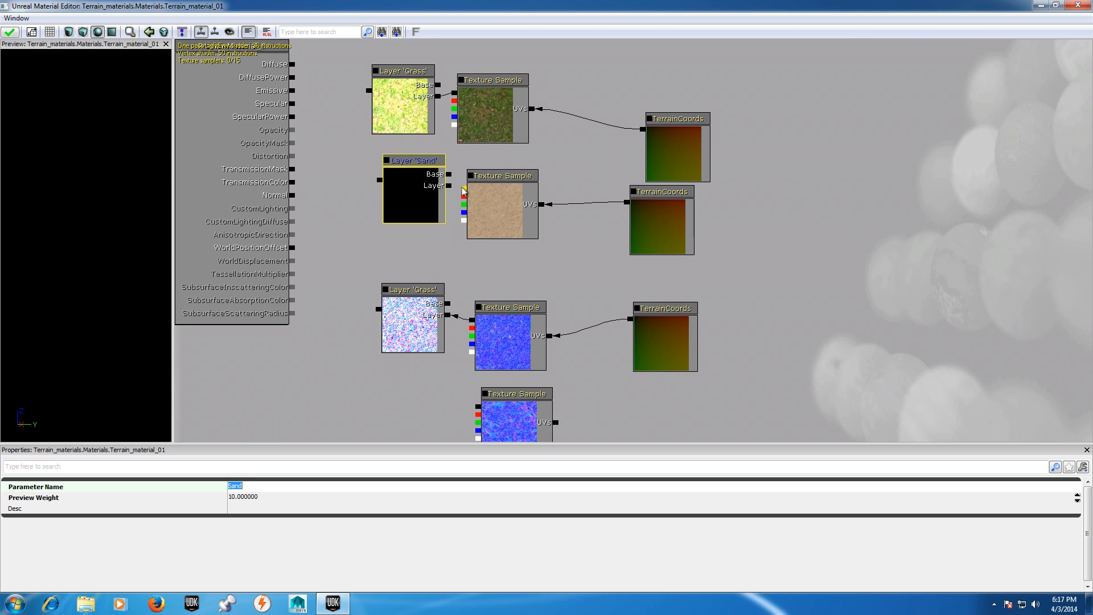
{"action": "left_click_drag", "start_coordinate": [463, 190], "coordinate": [449, 187]}
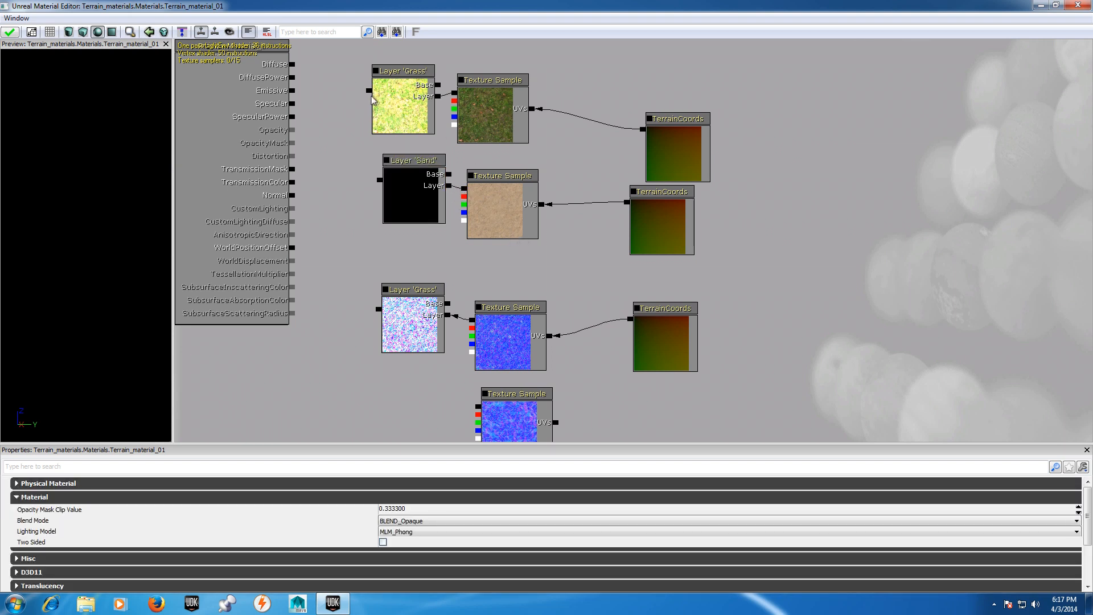
Connect the output of the diffuse Grass layer node to the Base input of the Sand layer node
{"action": "left_click_drag", "start_coordinate": [368, 92], "coordinate": [328, 127]}
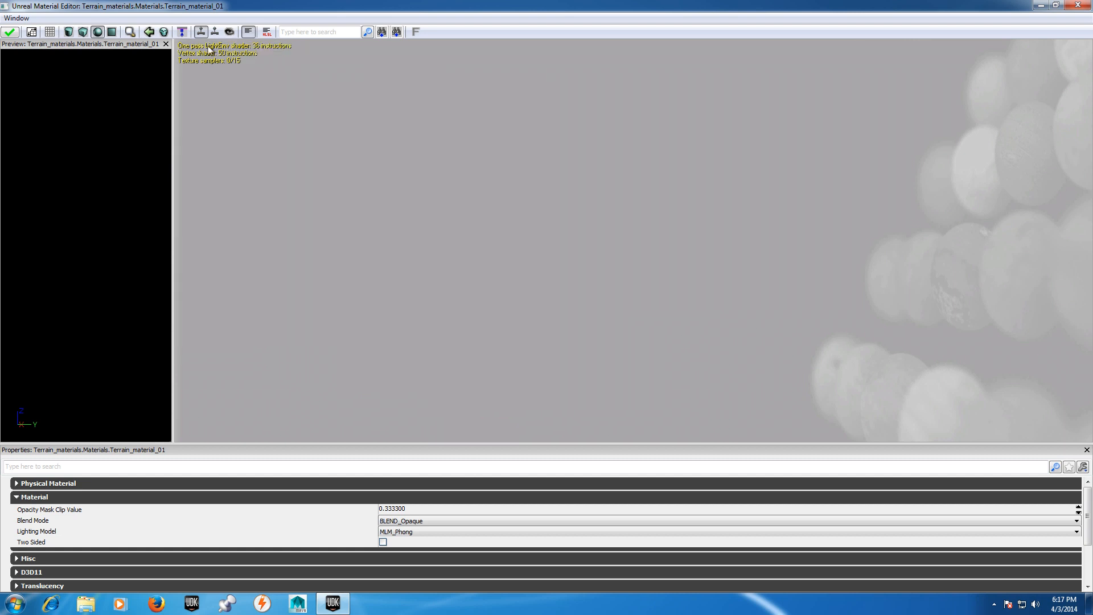
{"action": "left_click", "coordinate": [30, 33]}
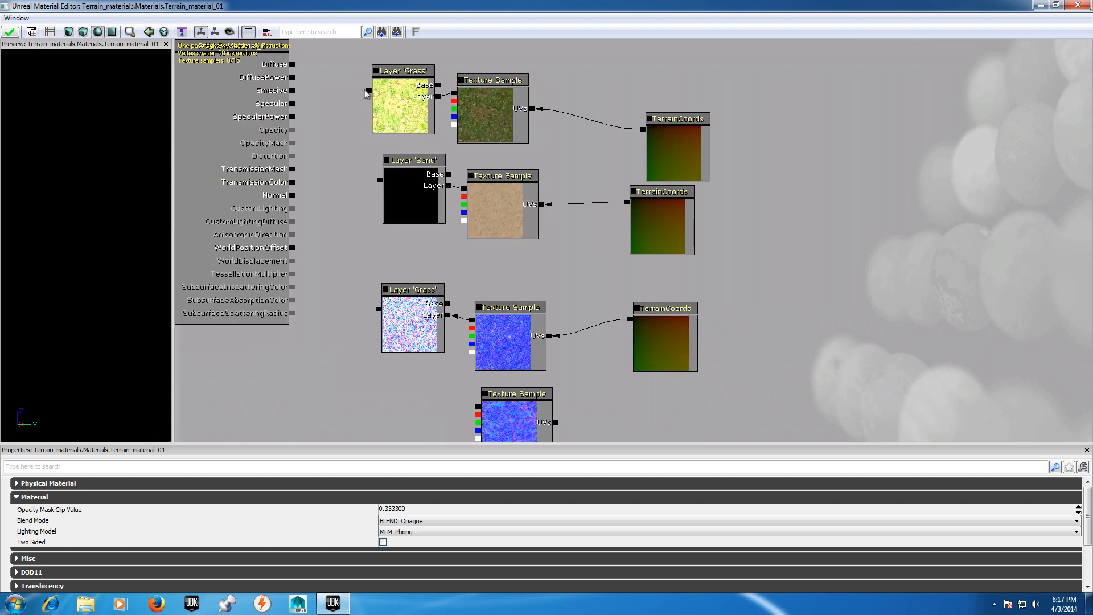
{"action": "left_click_drag", "start_coordinate": [371, 93], "coordinate": [450, 178]}
Set the preview weight of the Sand layer node to 8
{"action": "left_click", "coordinate": [405, 192]}
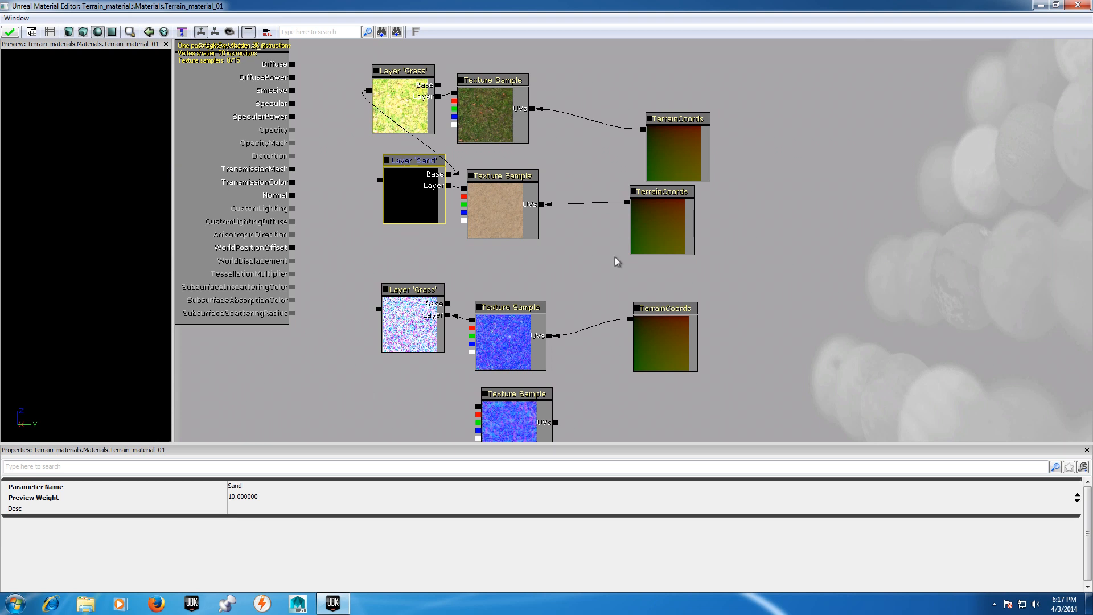
{"action": "left_click", "coordinate": [259, 497]}
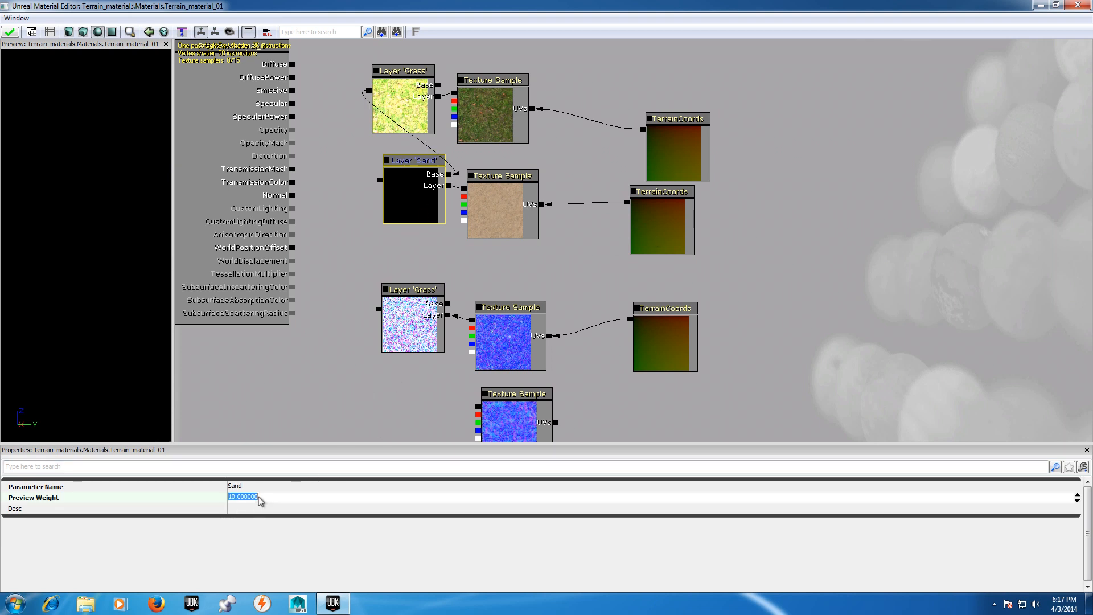
{"action": "type", "text": "8"}
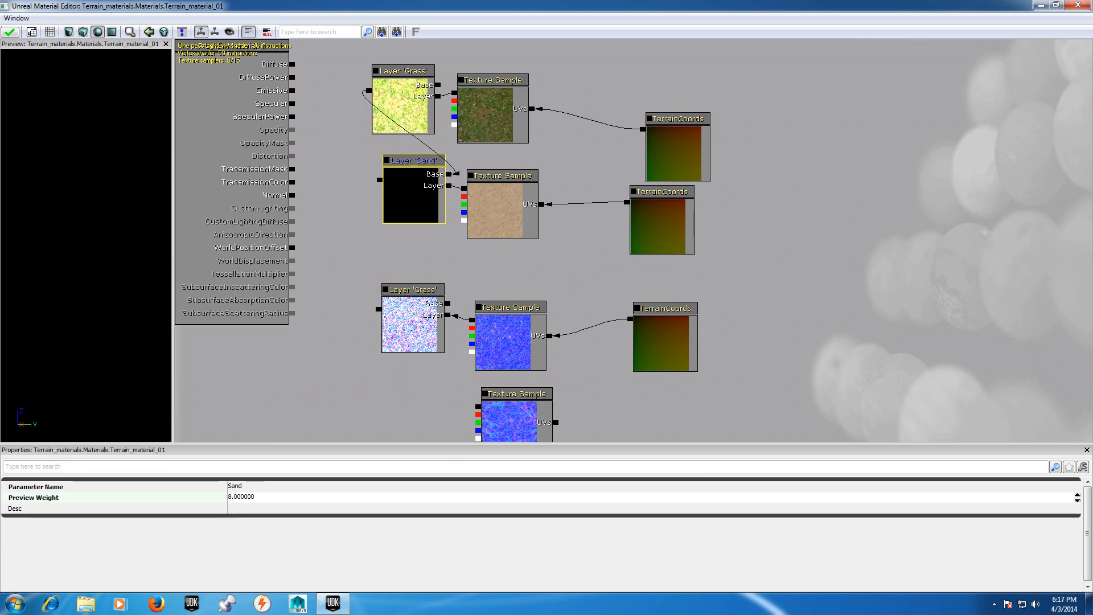
Place a copy of the normal-map Grass layer node beside the sand normal texture and set its preview weight to 8
{"action": "left_click", "coordinate": [414, 318]}
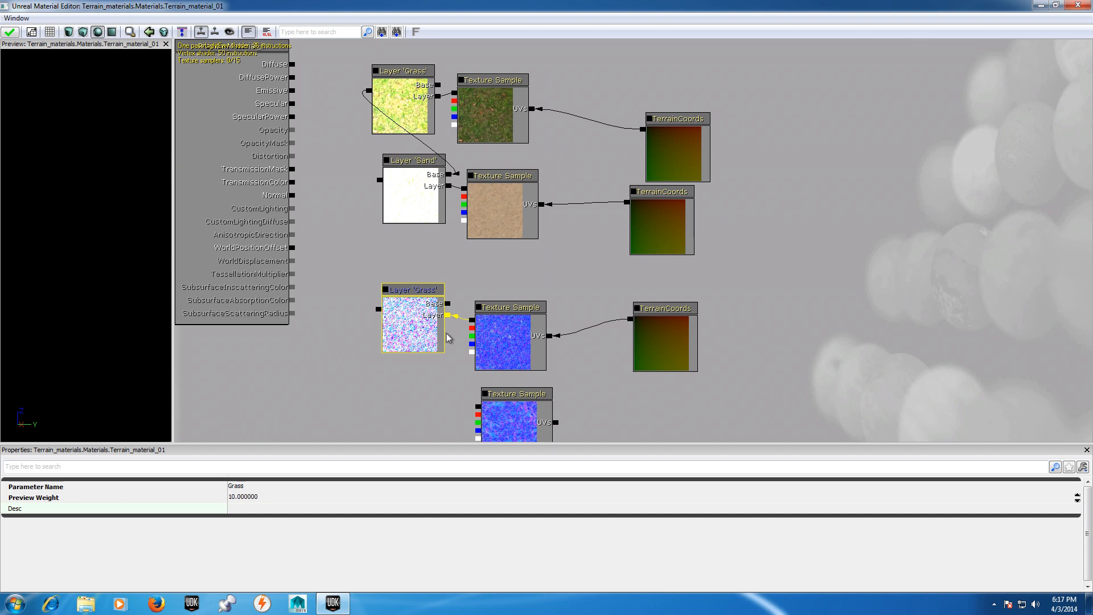
{"action": "key", "text": "ctrl+w"}
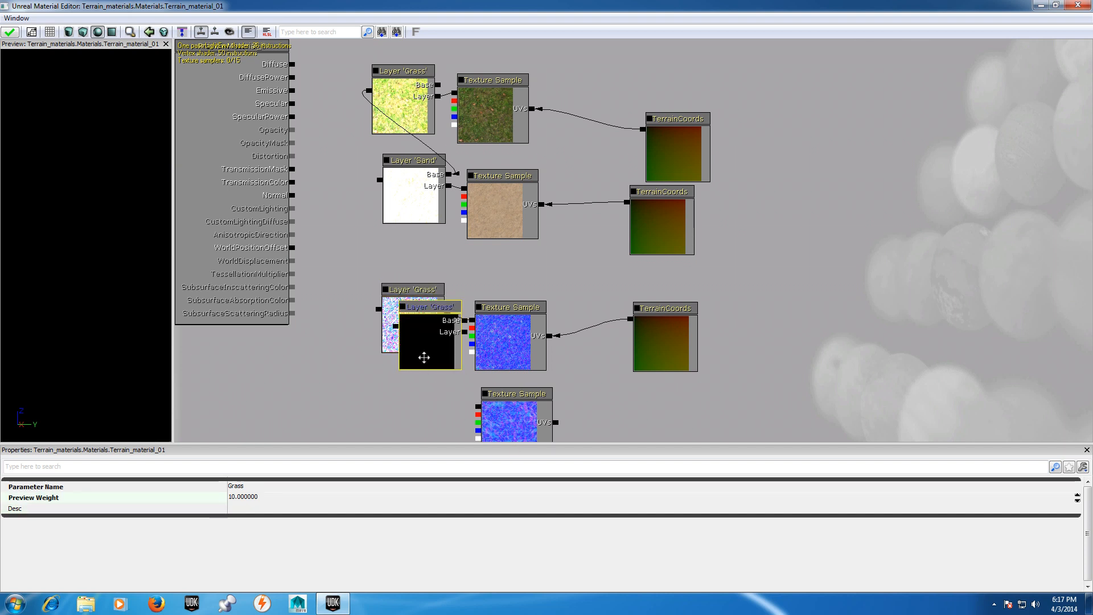
{"action": "left_click_drag", "start_coordinate": [424, 358], "coordinate": [400, 417]}
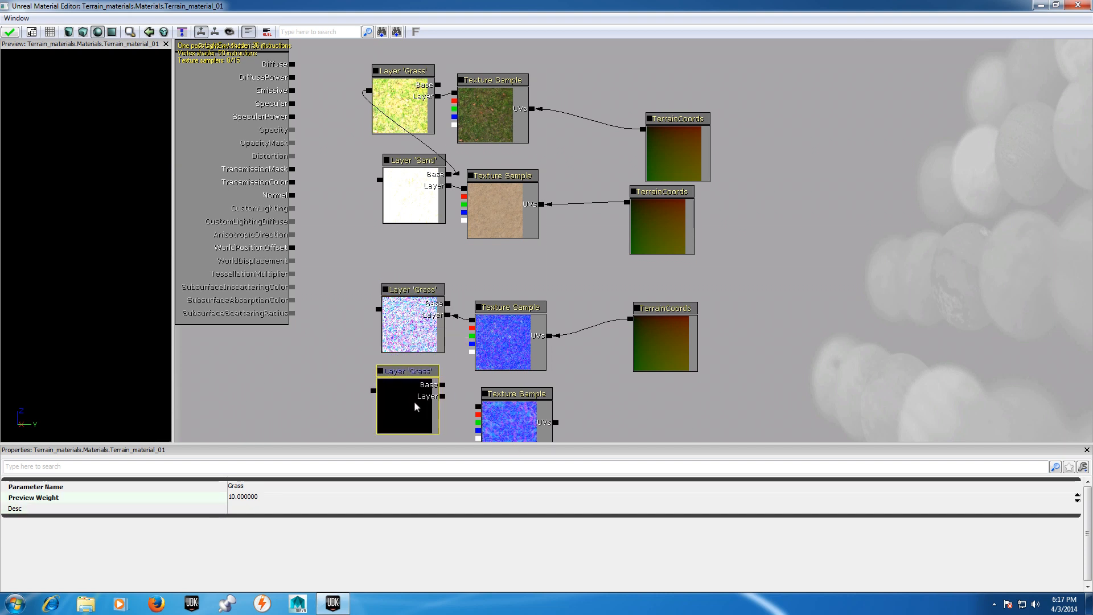
{"action": "left_click", "coordinate": [251, 497]}
{"action": "type", "text": "8"}
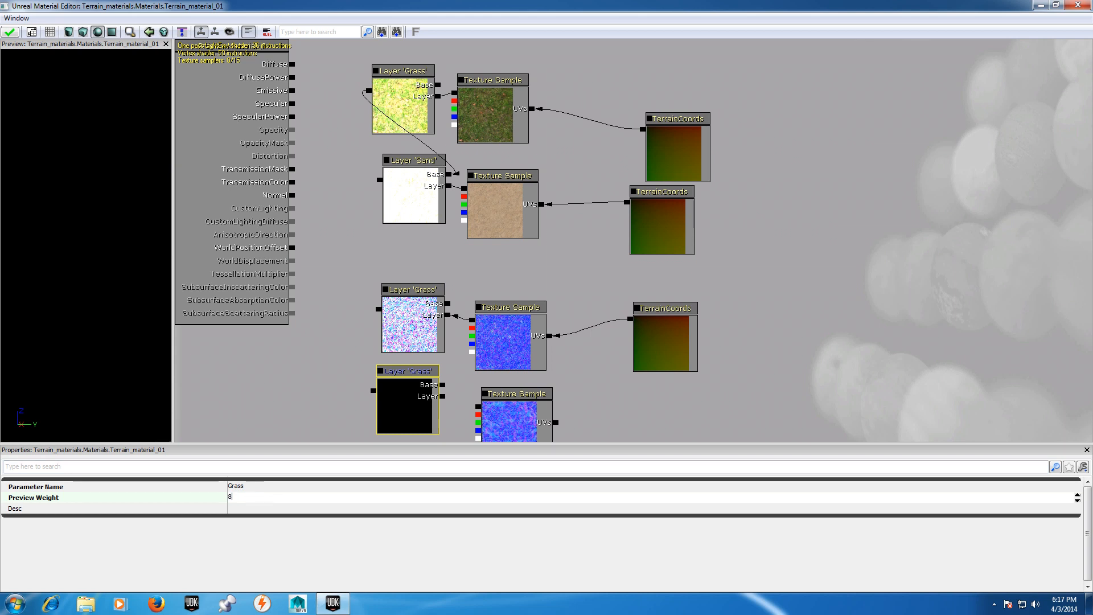
{"action": "key", "text": "Return"}
Duplicate the TerrainCoords node of the grass normal texture and place the copy beside the sand normal texture
{"action": "left_click", "coordinate": [674, 340]}
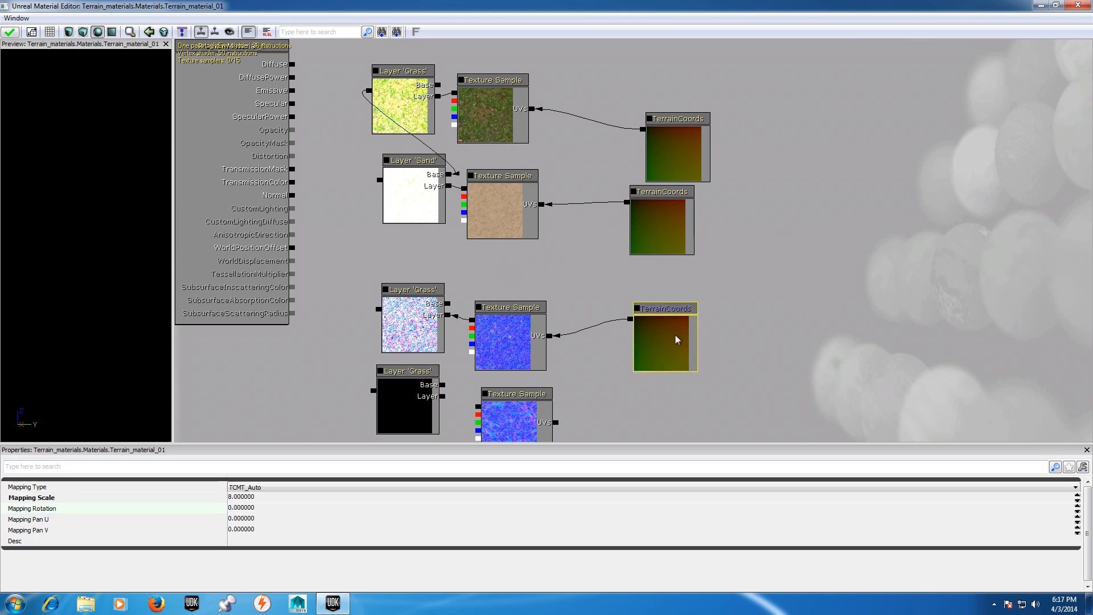
{"action": "key", "text": "ctrl+w"}
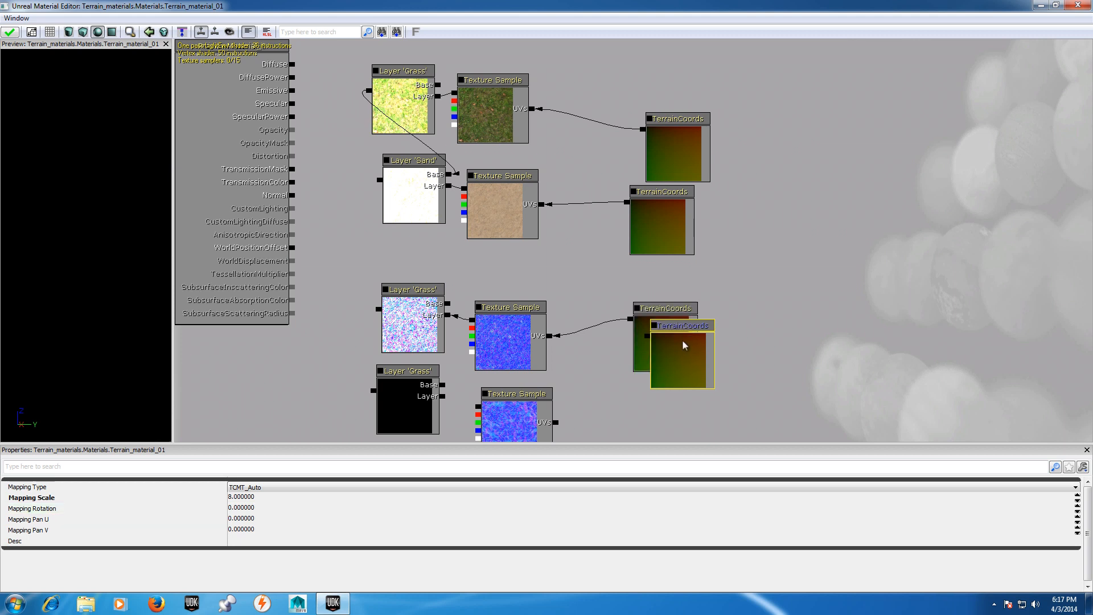
{"action": "left_click_drag", "start_coordinate": [684, 346], "coordinate": [659, 411]}
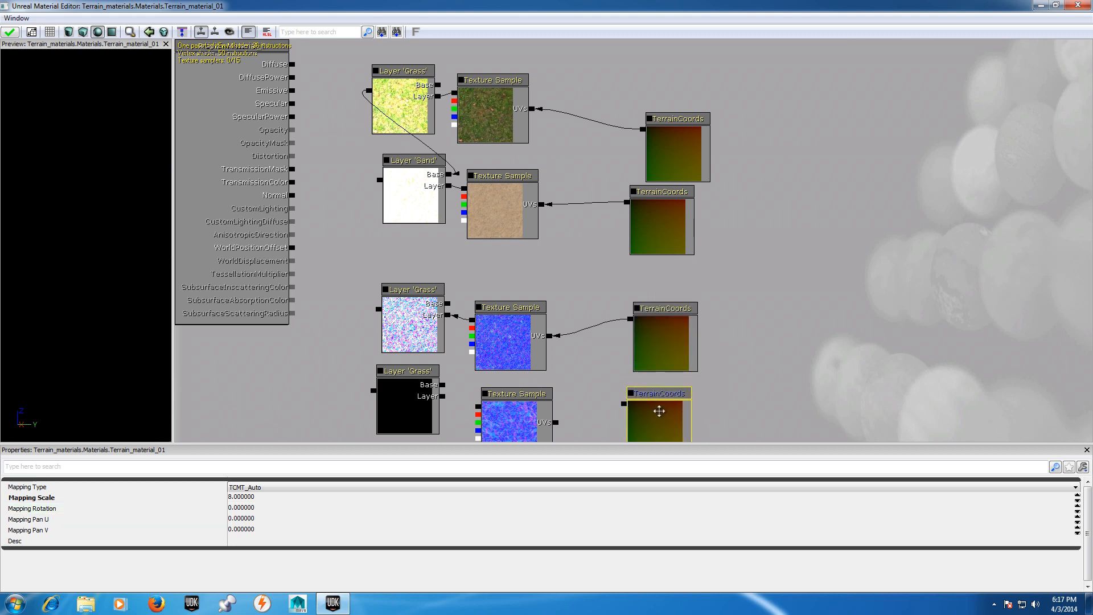
{"action": "left_click", "coordinate": [613, 411]}
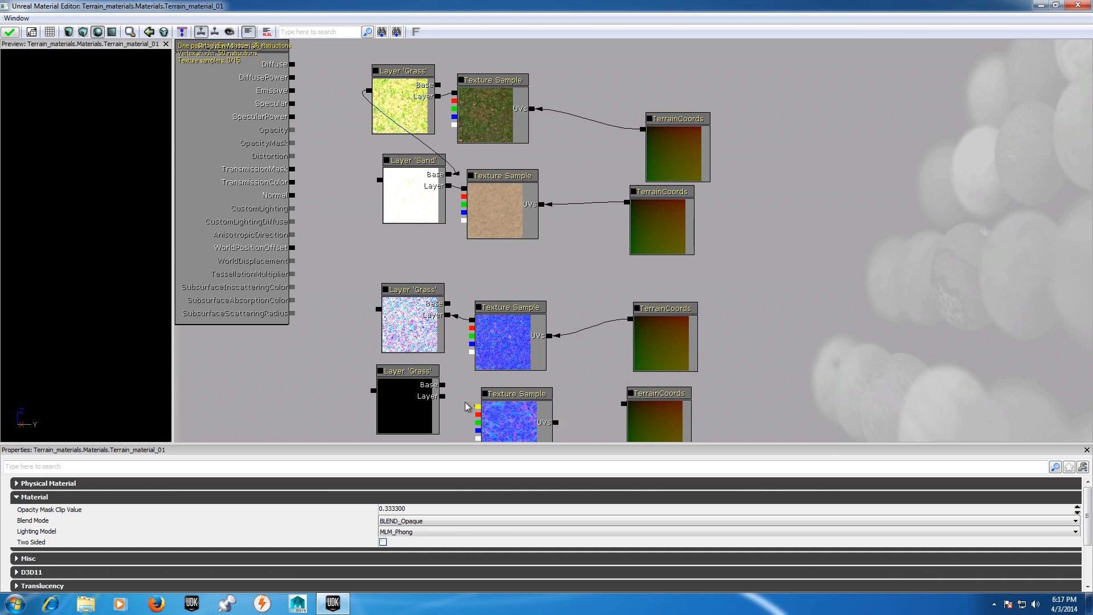
Rename the copied layer node to Sand, feeding its Layer input from the sand normal texture and its Base input from the normal-map Grass layer
{"action": "left_click_drag", "start_coordinate": [466, 406], "coordinate": [445, 399]}
{"action": "left_click", "coordinate": [423, 393]}
{"action": "left_click", "coordinate": [251, 487]}
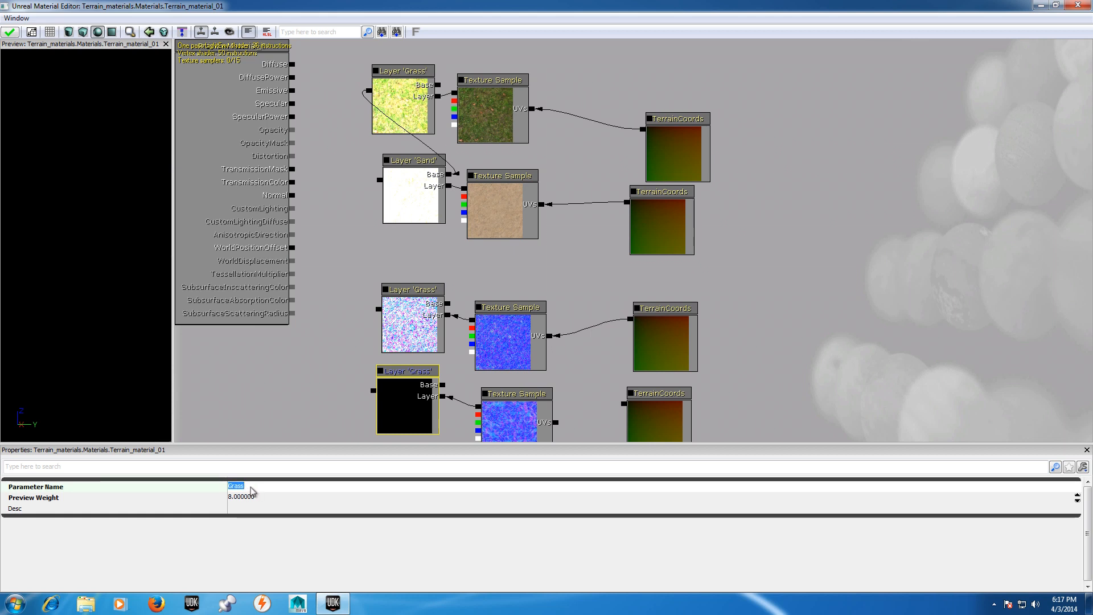
{"action": "type", "text": "Sand"}
{"action": "key", "text": "Return"}
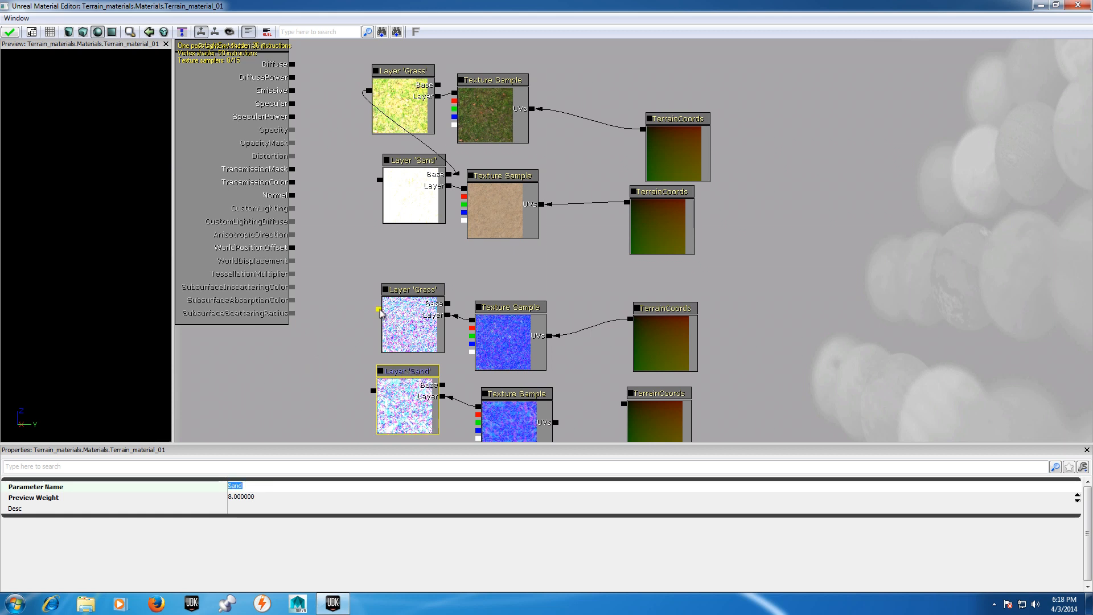
{"action": "left_click_drag", "start_coordinate": [379, 310], "coordinate": [442, 384]}
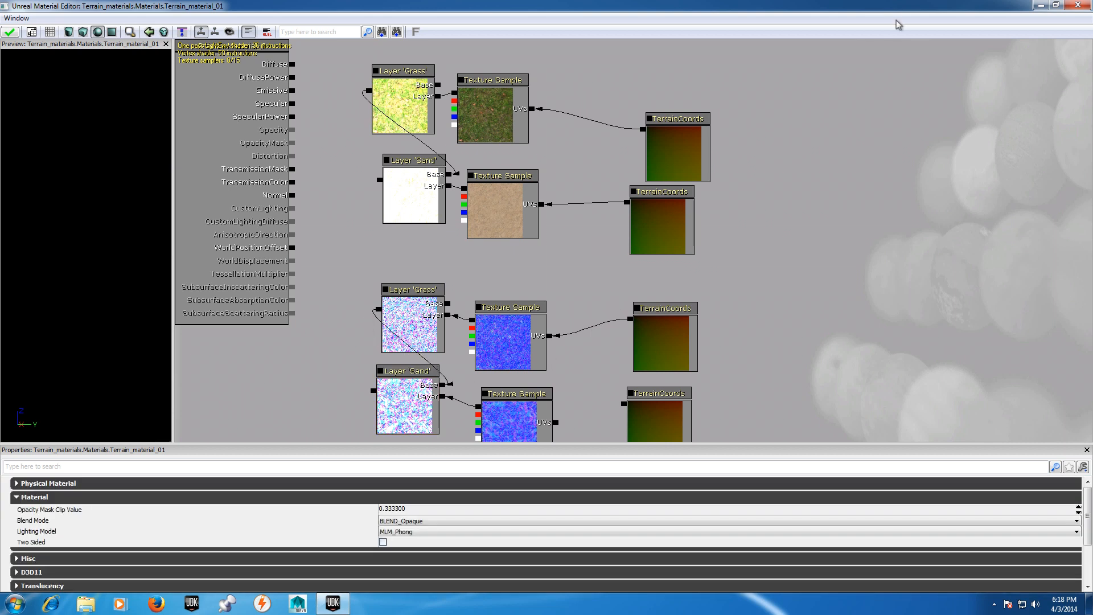
Search the Content Browser's textures for "rock" and find the cliff rock tiles
{"action": "left_click", "coordinate": [1056, 5]}
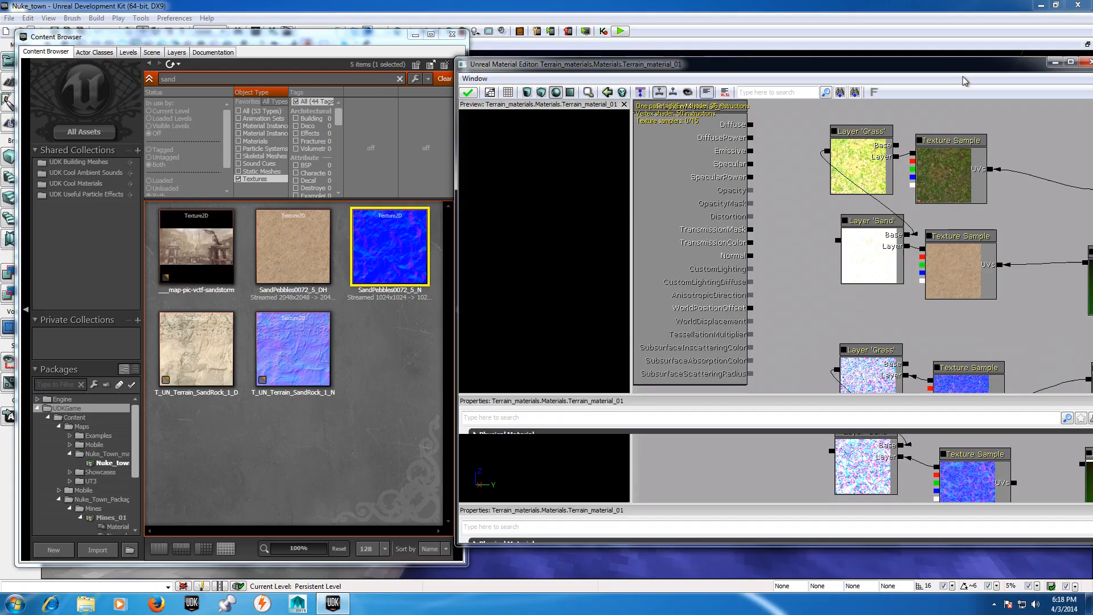
{"action": "double_click", "coordinate": [197, 77]}
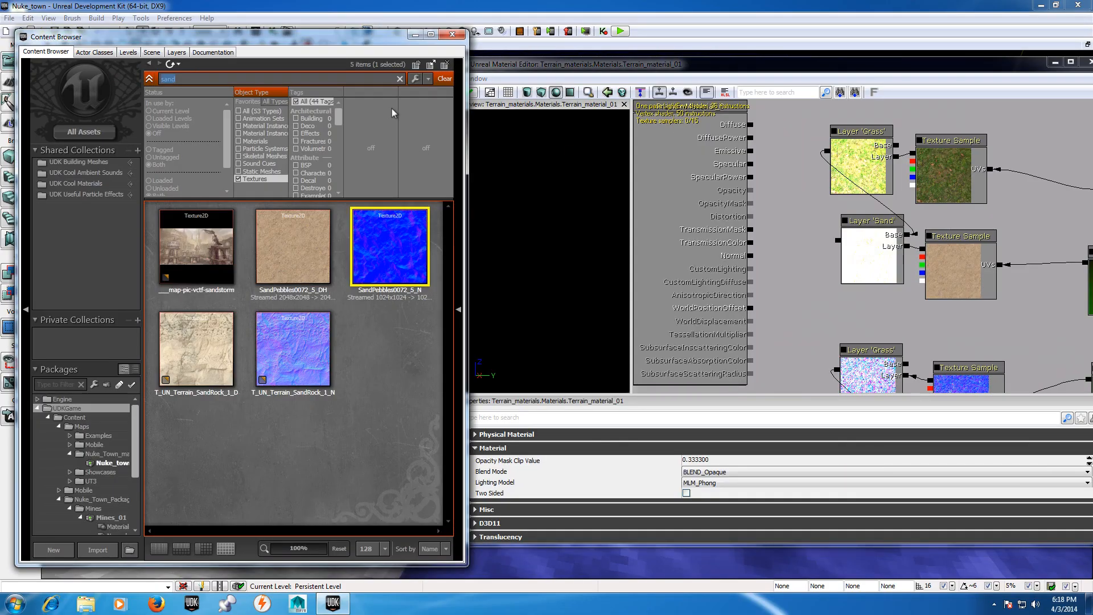
{"action": "type", "text": "rock"}
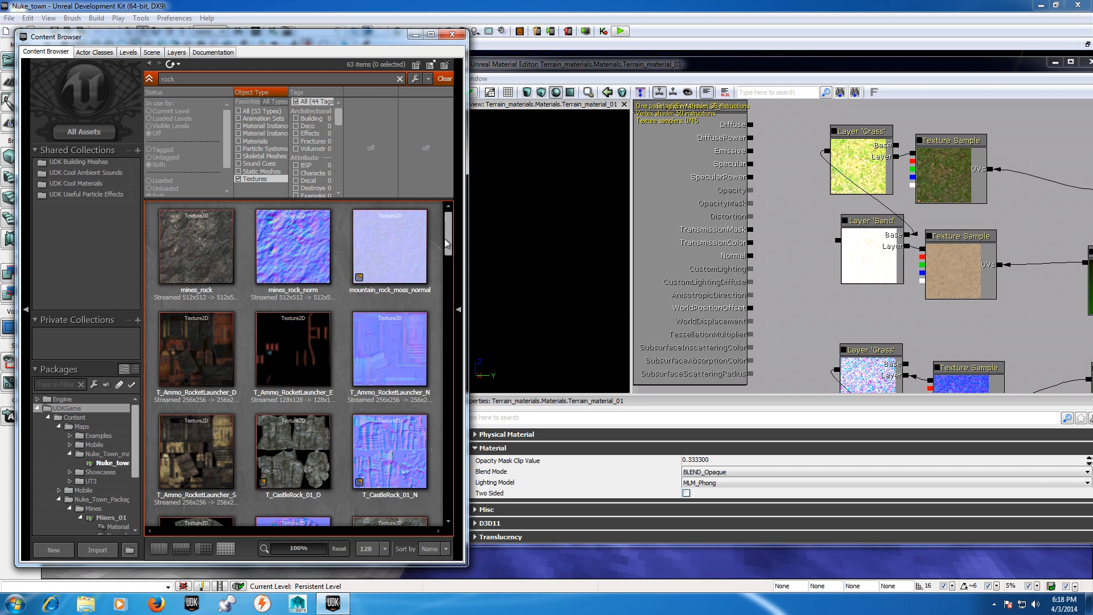
{"action": "left_click_drag", "start_coordinate": [445, 257], "coordinate": [453, 293]}
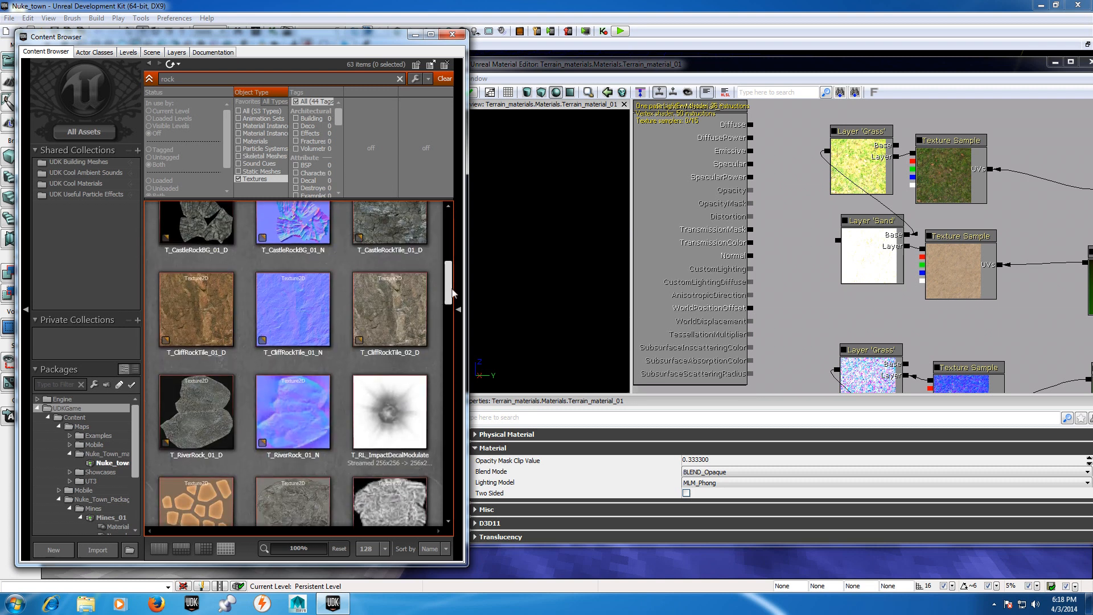
Add the textures T_CliffRockTile_01_D and T_CliffRockTile_01_N to the material graph and maximize the material editor
{"action": "left_click", "coordinate": [217, 317]}
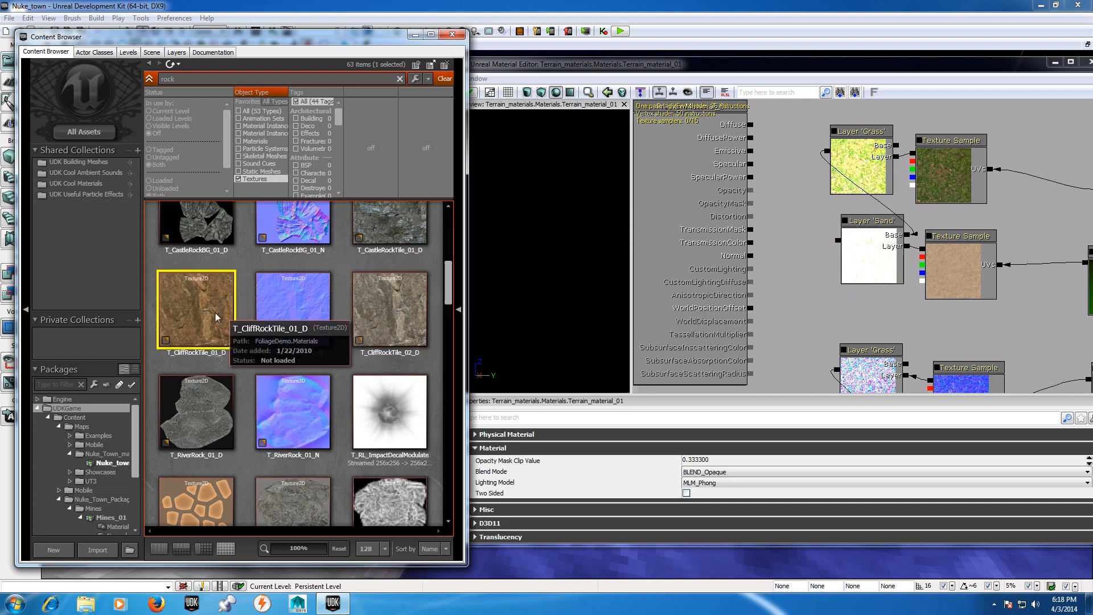
{"action": "left_click_drag", "start_coordinate": [217, 317], "coordinate": [870, 306]}
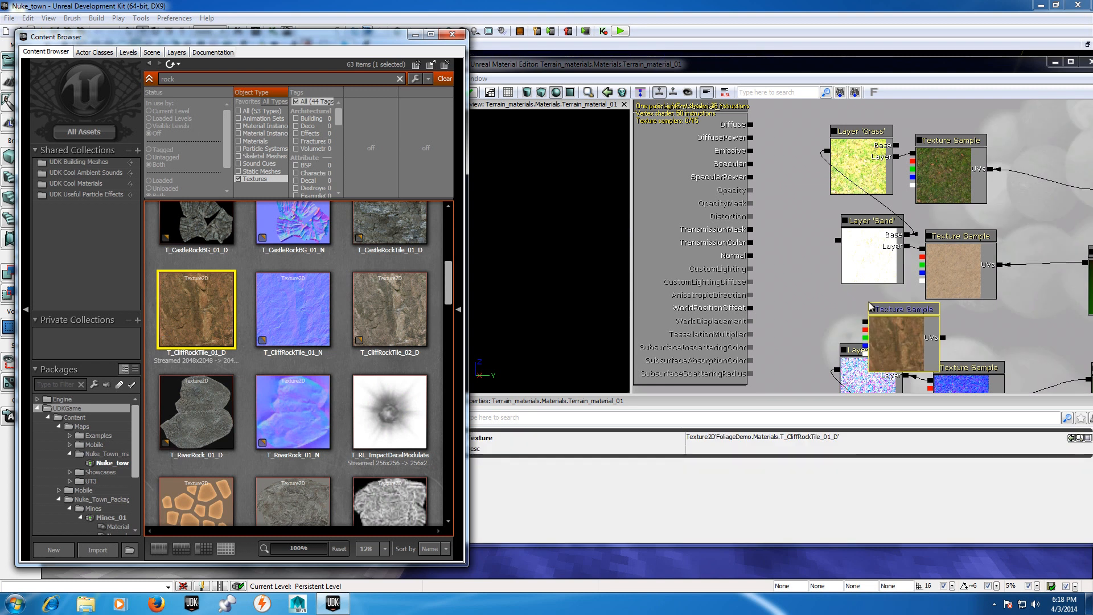
{"action": "left_click", "coordinate": [310, 312]}
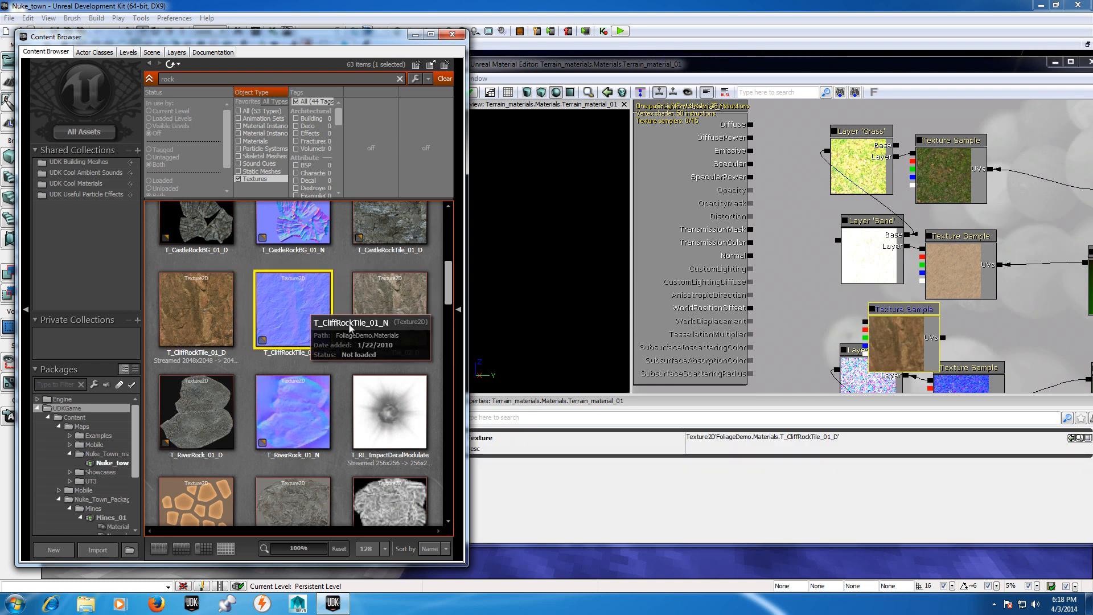
{"action": "left_click_drag", "start_coordinate": [350, 328], "coordinate": [794, 364]}
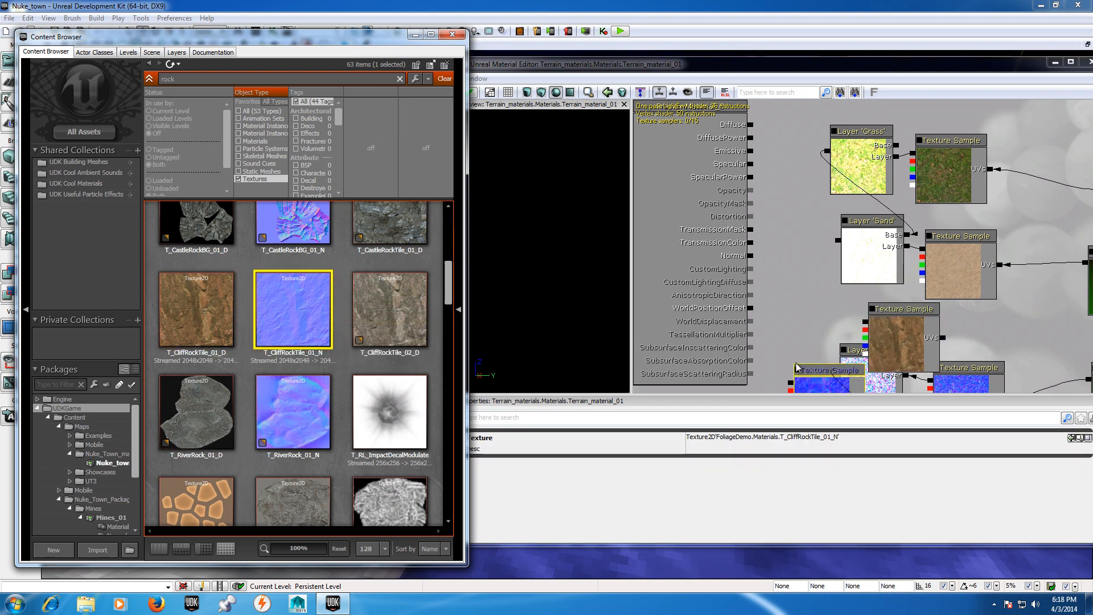
{"action": "left_click", "coordinate": [994, 90]}
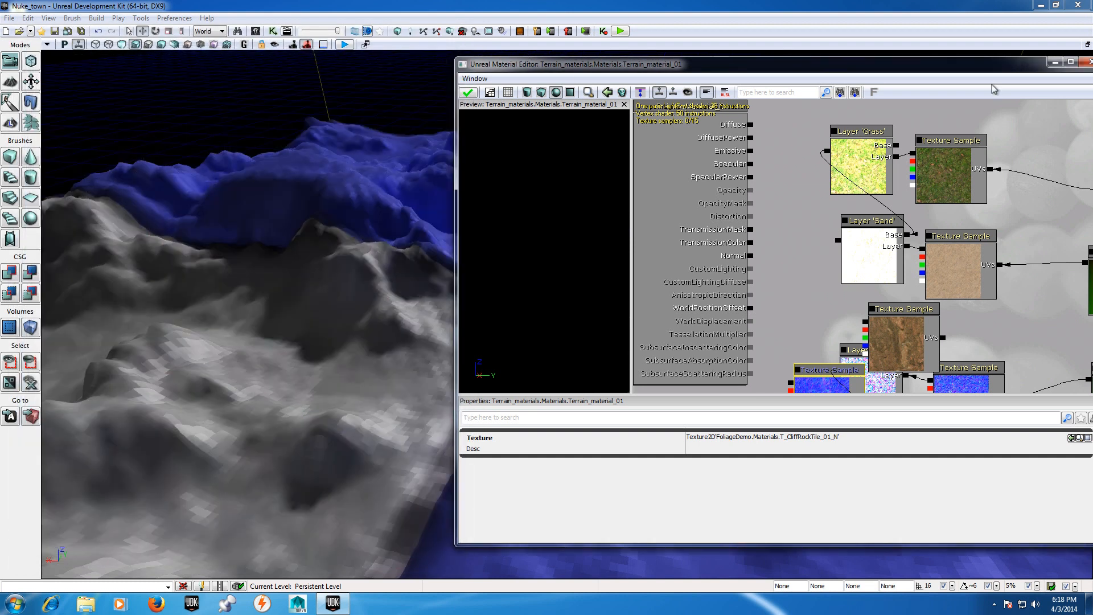
{"action": "left_click", "coordinate": [1071, 62]}
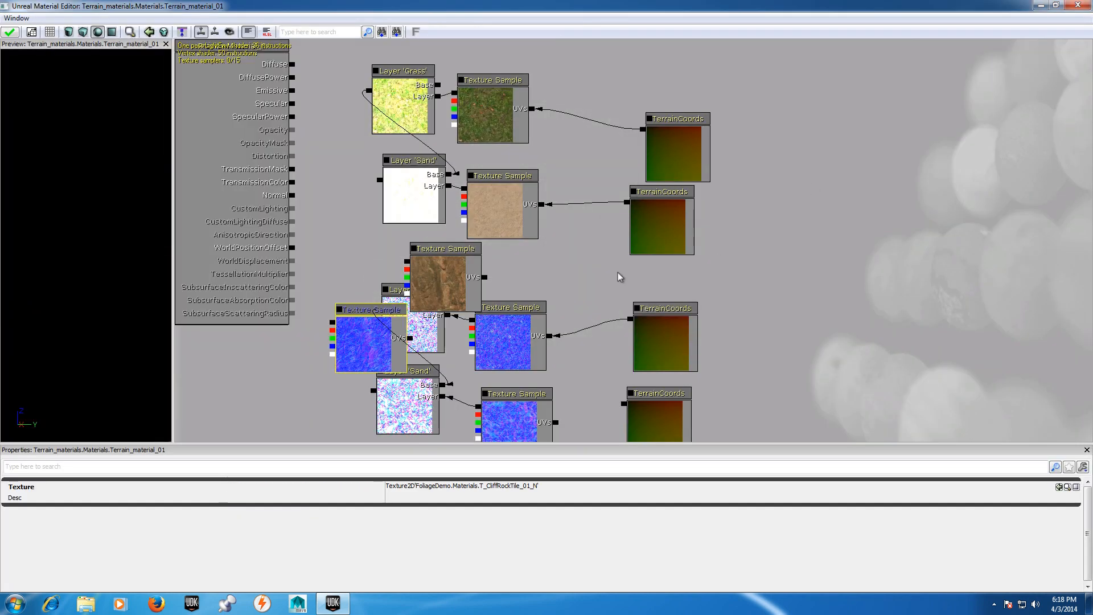
Move the rock diffuse and normal textures below their sand counterparts and connect the unconnected TerrainCoords node to the sand normal texture's UVs
{"action": "left_click", "coordinate": [601, 286]}
{"action": "scroll", "coordinate": [565, 268], "scroll_direction": "down", "scroll_amount": 2}
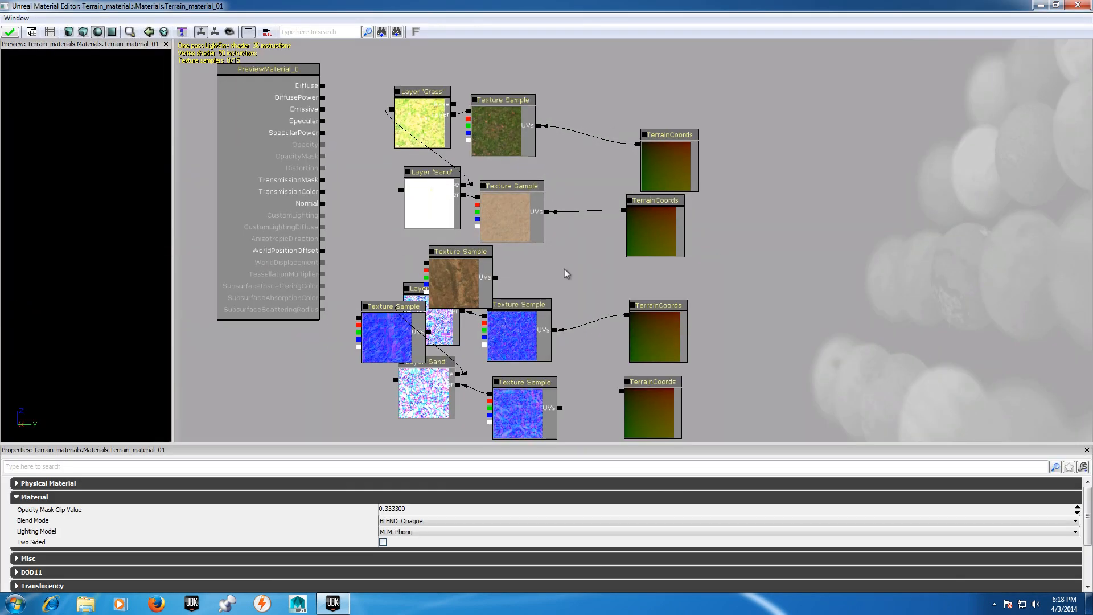
{"action": "scroll", "coordinate": [561, 337], "scroll_direction": "down", "scroll_amount": 2}
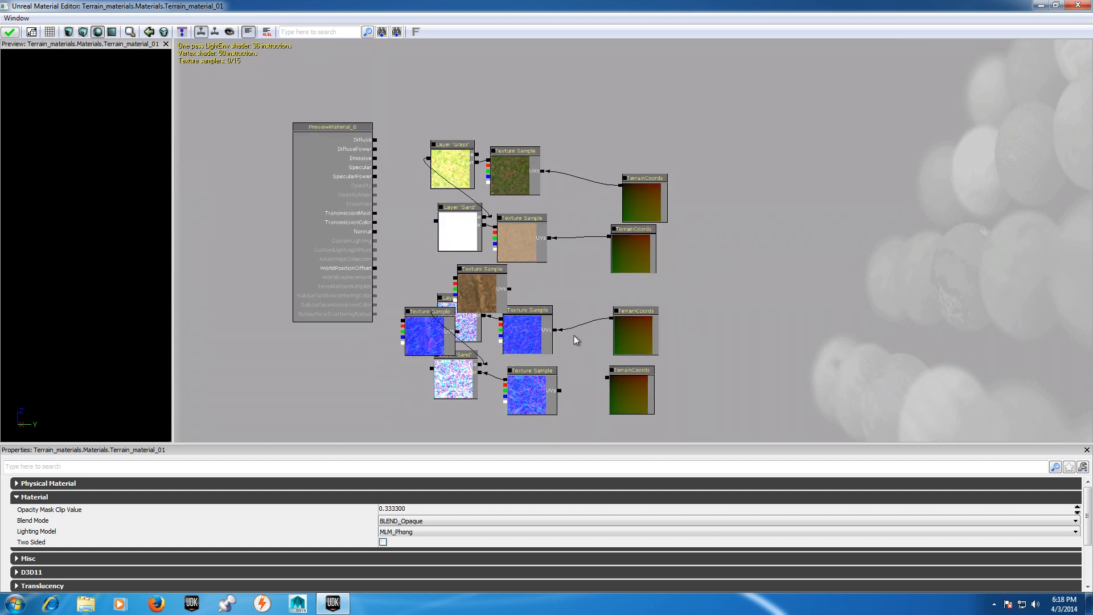
{"action": "left_click", "coordinate": [482, 287]}
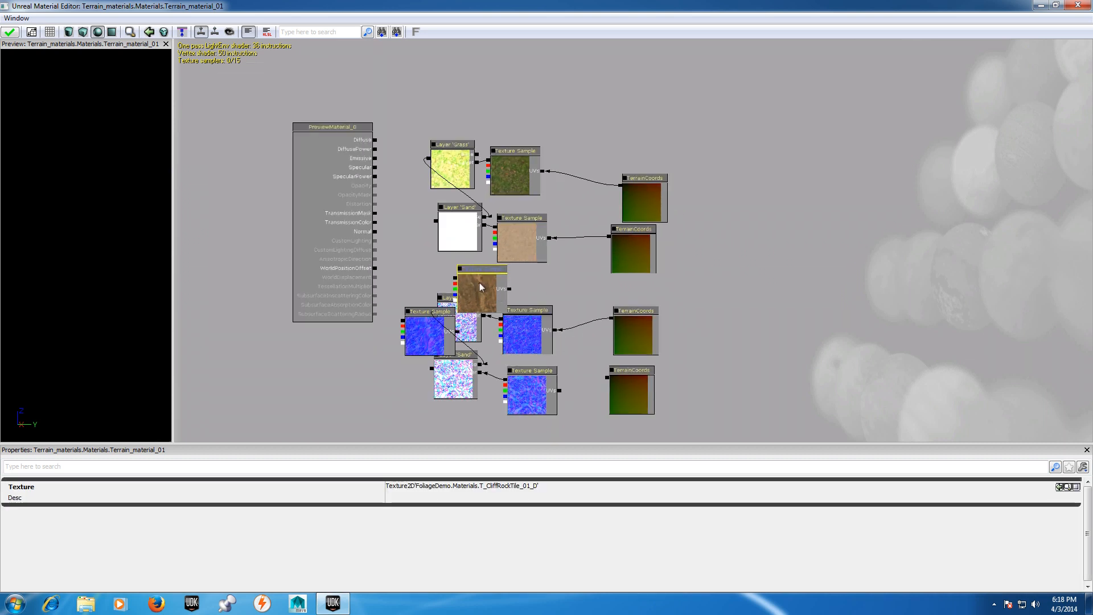
{"action": "left_click_drag", "start_coordinate": [480, 285], "coordinate": [535, 276]}
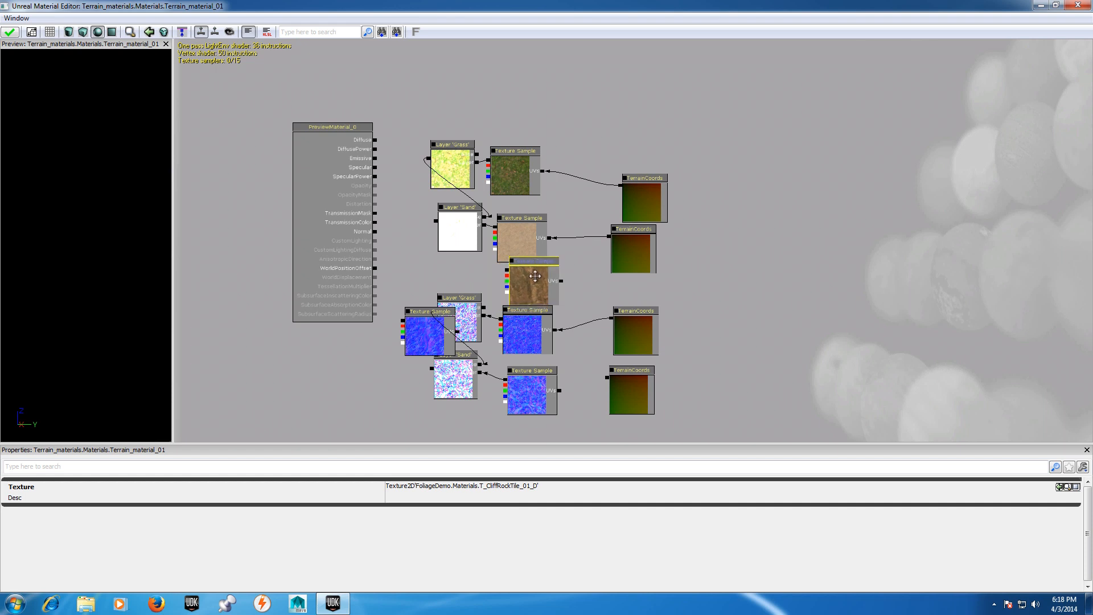
{"action": "left_click_drag", "start_coordinate": [418, 334], "coordinate": [534, 402]}
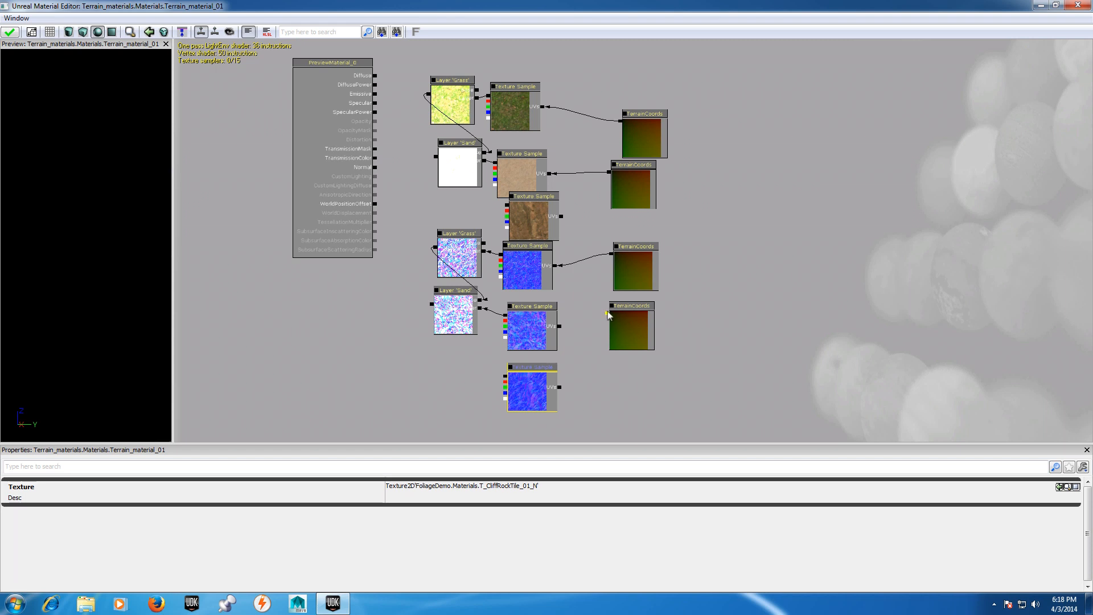
{"action": "left_click_drag", "start_coordinate": [608, 315], "coordinate": [565, 328]}
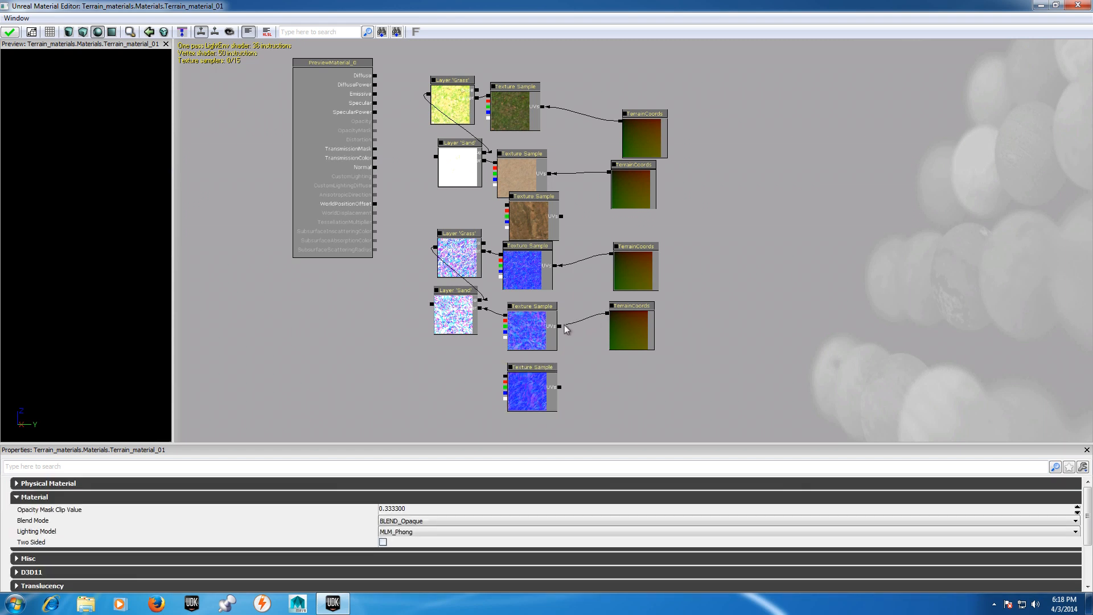
Duplicate the diffuse Sand layer node, place the copy near the rock diffuse texture and rename it Rock
{"action": "left_click", "coordinate": [453, 158]}
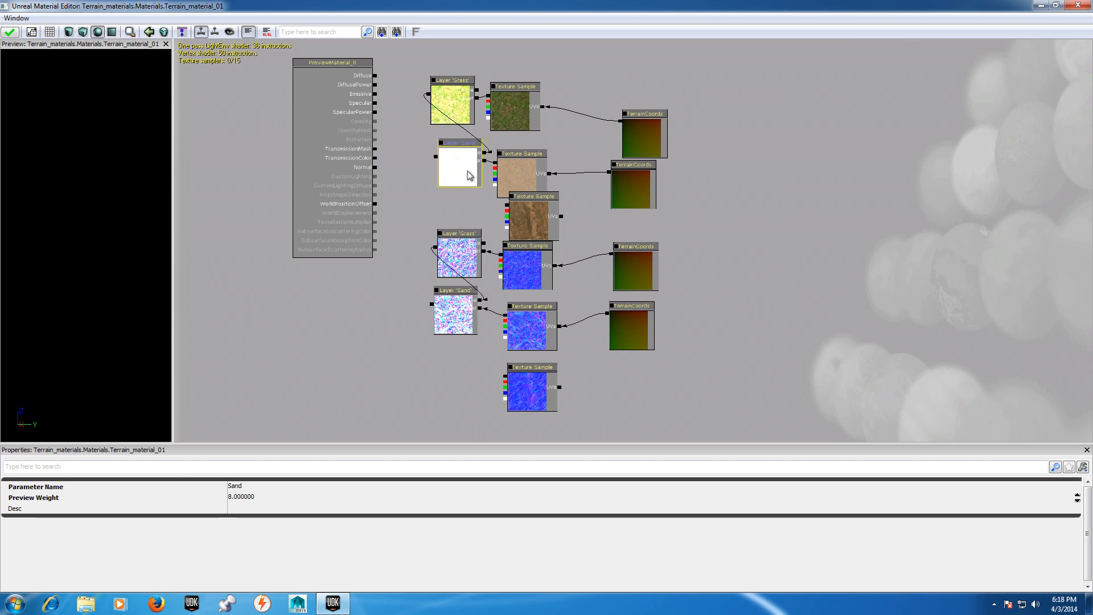
{"action": "key", "text": "ctrl+w"}
{"action": "left_click_drag", "start_coordinate": [468, 183], "coordinate": [414, 265]}
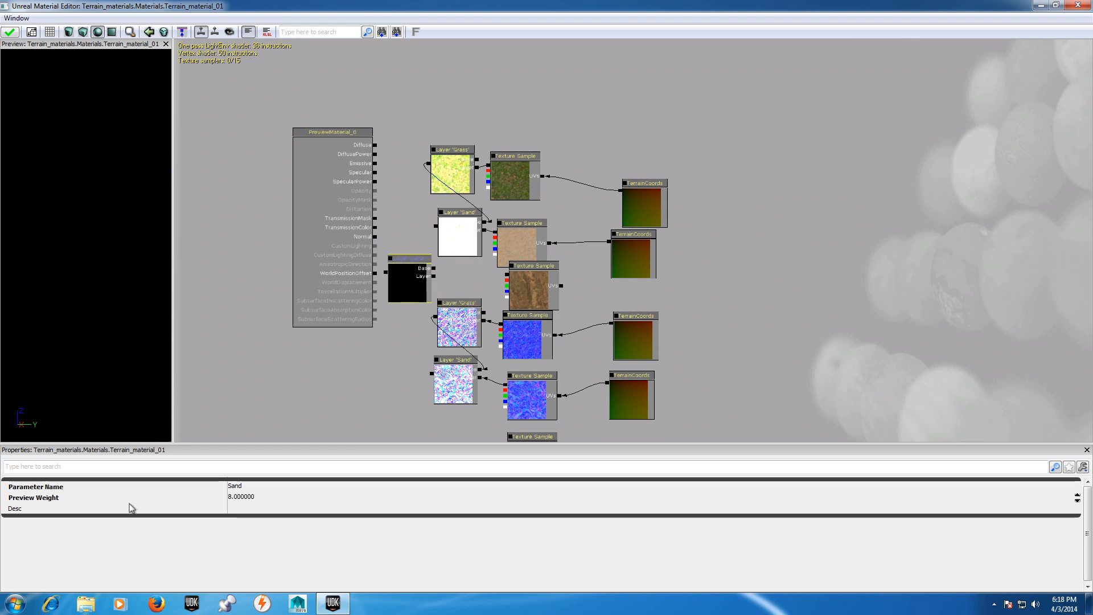
{"action": "left_click", "coordinate": [238, 488]}
{"action": "type", "text": "R"}
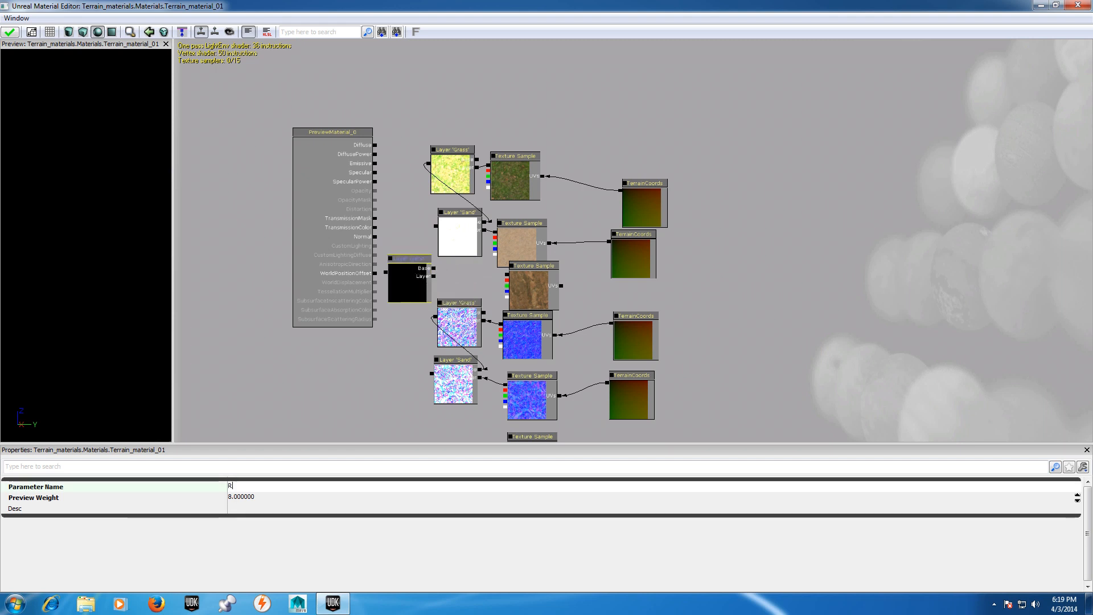
{"action": "type", "text": "ock"}
{"action": "key", "text": "Return"}
Wire the rock diffuse texture and diffuse Sand layer into the Rock node's Layer and Base inputs, and connect a TerrainCoords copy to the rock texture's UVs
{"action": "left_click_drag", "start_coordinate": [507, 277], "coordinate": [435, 277]}
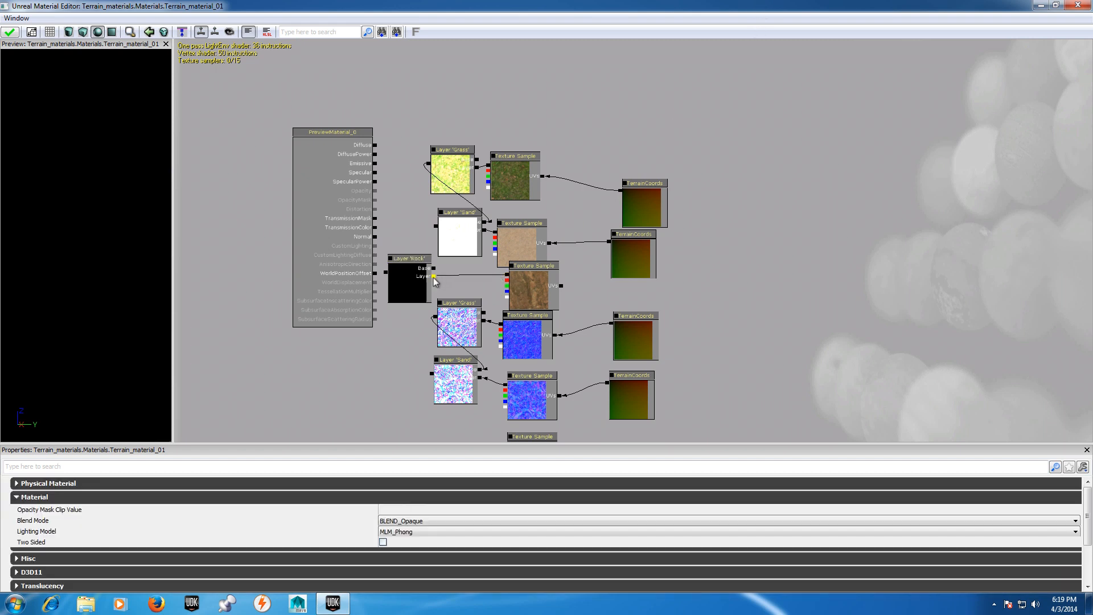
{"action": "left_click_drag", "start_coordinate": [436, 226], "coordinate": [435, 268]}
{"action": "left_click", "coordinate": [630, 252]}
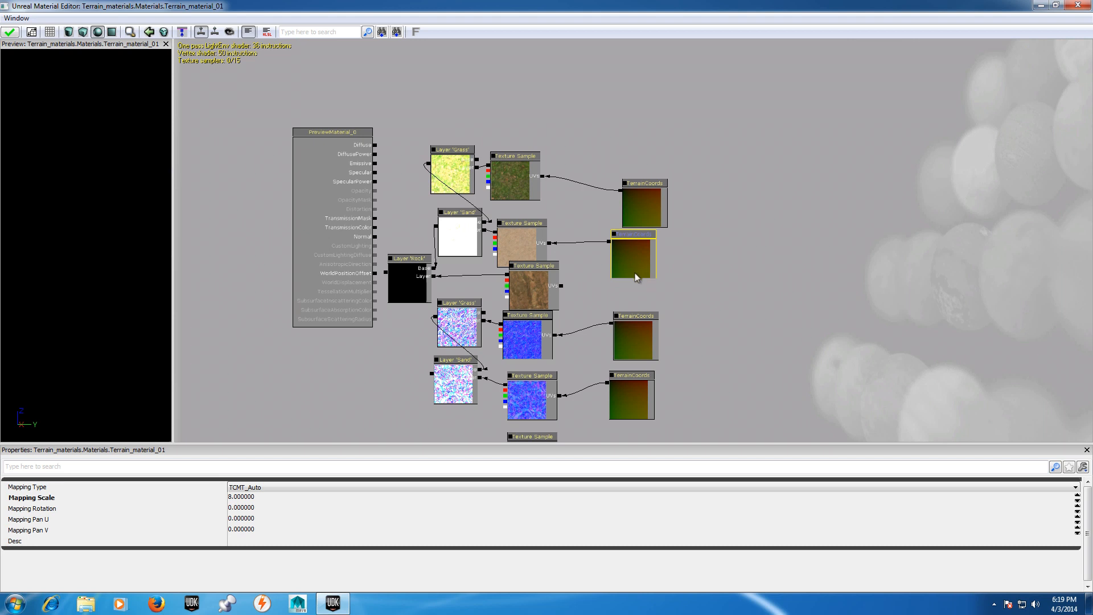
{"action": "key", "text": "ctrl+w"}
{"action": "left_click_drag", "start_coordinate": [628, 281], "coordinate": [561, 285], "text": "ctrl"}
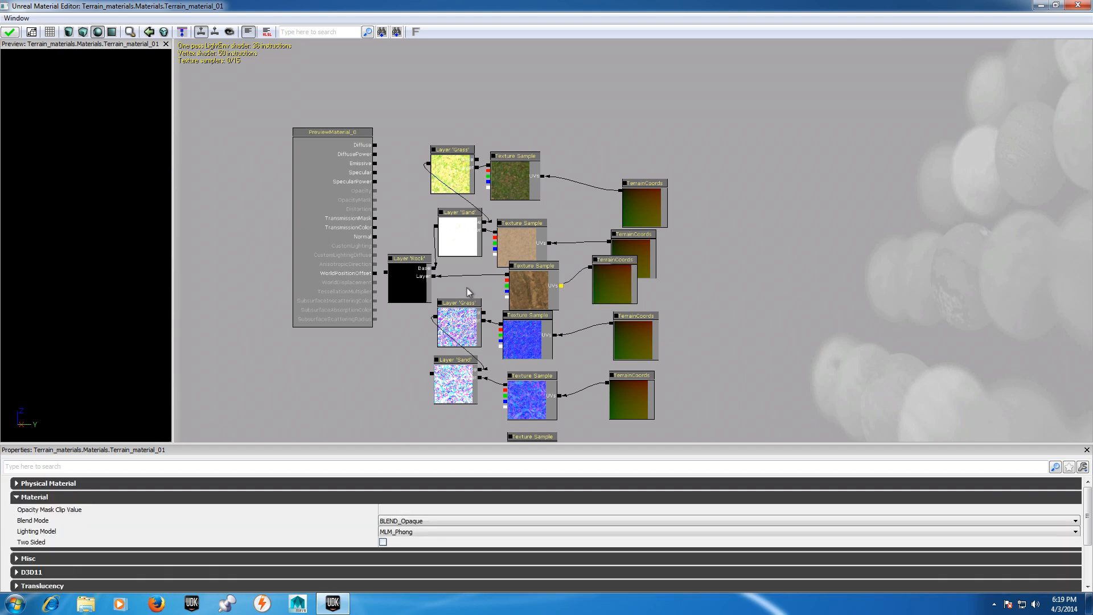
Set the preview weight of the diffuse Rock layer node to 6
{"action": "left_click", "coordinate": [405, 270]}
{"action": "left_click", "coordinate": [246, 497]}
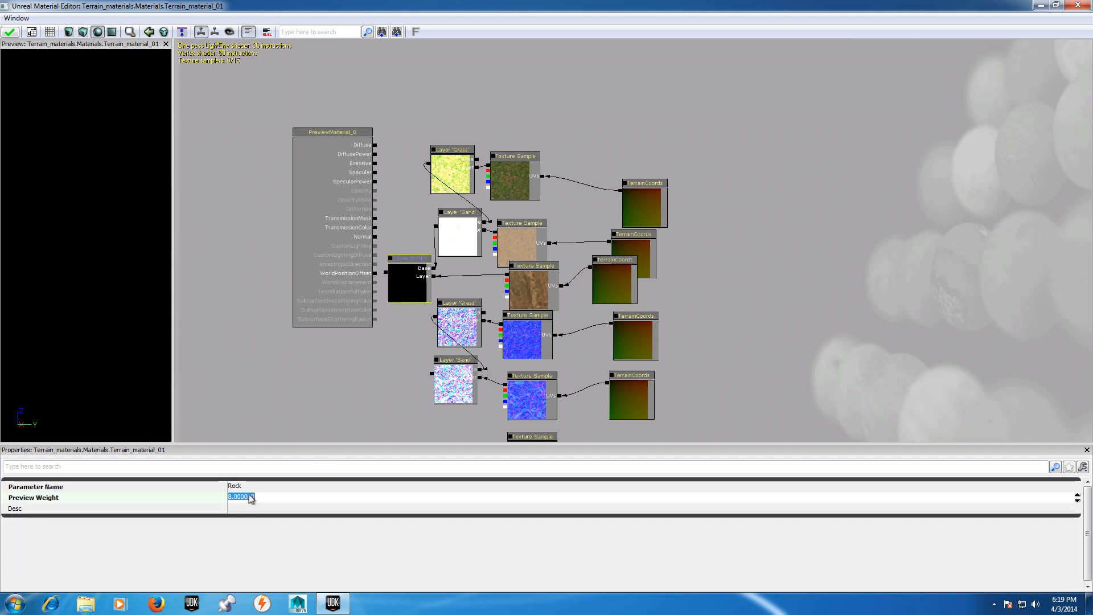
{"action": "type", "text": "6"}
{"action": "key", "text": "Return"}
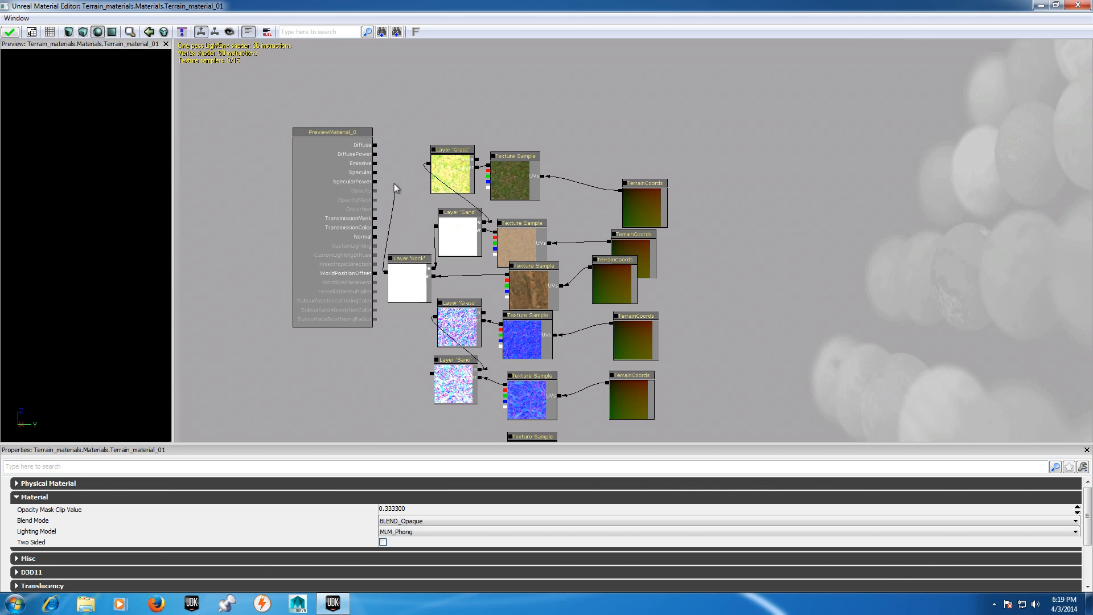
Connect the diffuse Rock layer to the material's Diffuse input, and place a copy of the normal Sand layer beside the rock normal texture
{"action": "left_click_drag", "start_coordinate": [394, 185], "coordinate": [379, 149]}
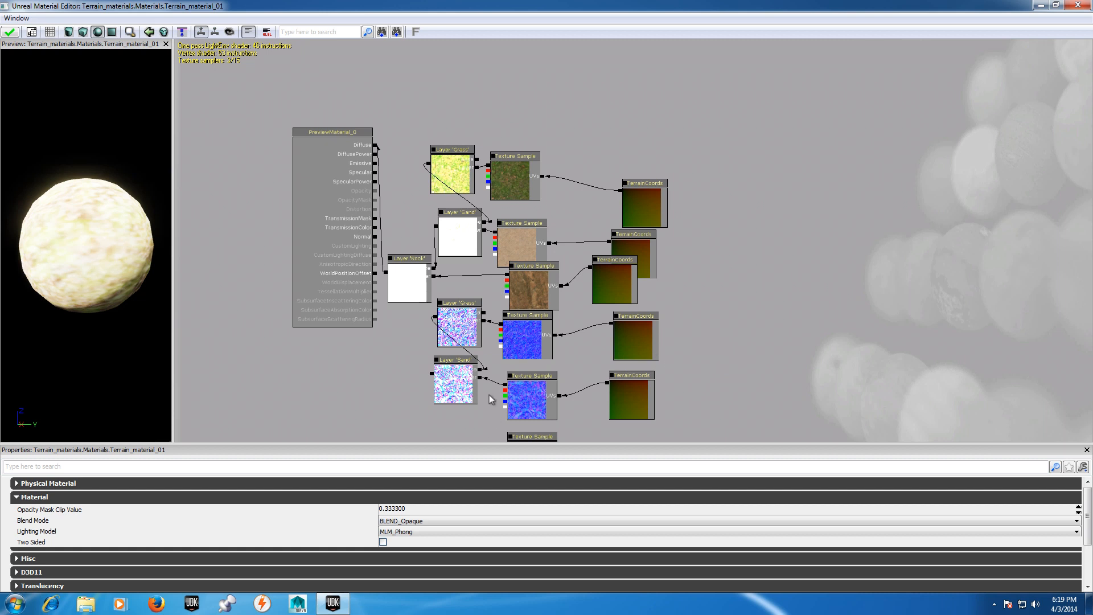
{"action": "left_click", "coordinate": [456, 381]}
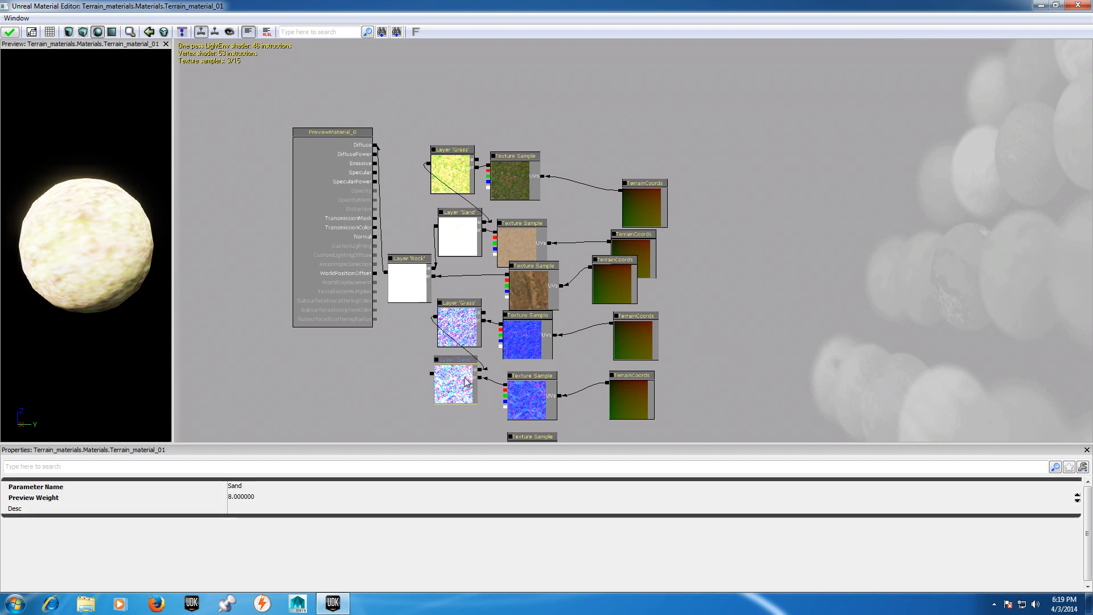
{"action": "key", "text": "ctrl+w"}
{"action": "left_click_drag", "start_coordinate": [450, 402], "coordinate": [439, 328], "text": "ctrl"}
Wire a TerrainCoords copy to the rock normal texture's UVs, and feed that texture and the normal Sand layer into the copied layer's Layer and Base
{"action": "left_click", "coordinate": [632, 277]}
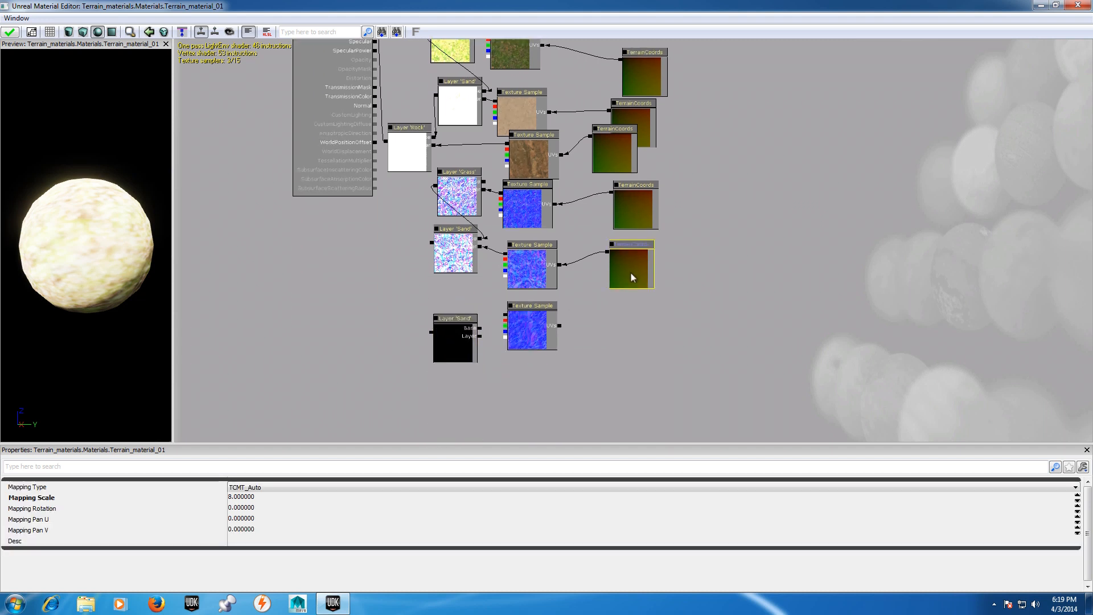
{"action": "key", "text": "ctrl+w"}
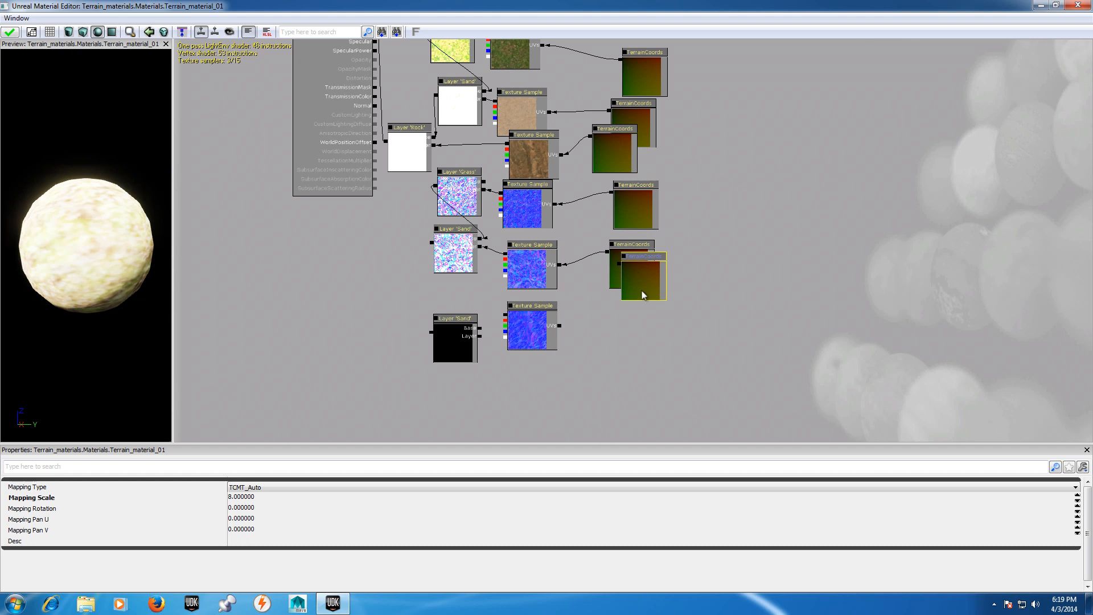
{"action": "left_click_drag", "start_coordinate": [642, 295], "coordinate": [448, 439], "text": "ctrl"}
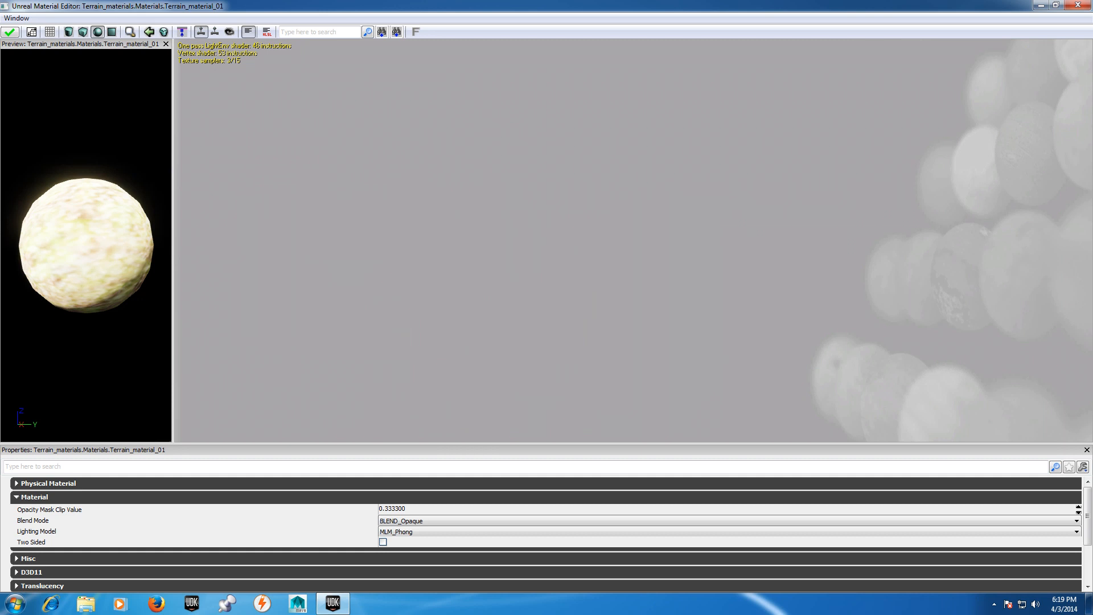
{"action": "left_click", "coordinate": [31, 33]}
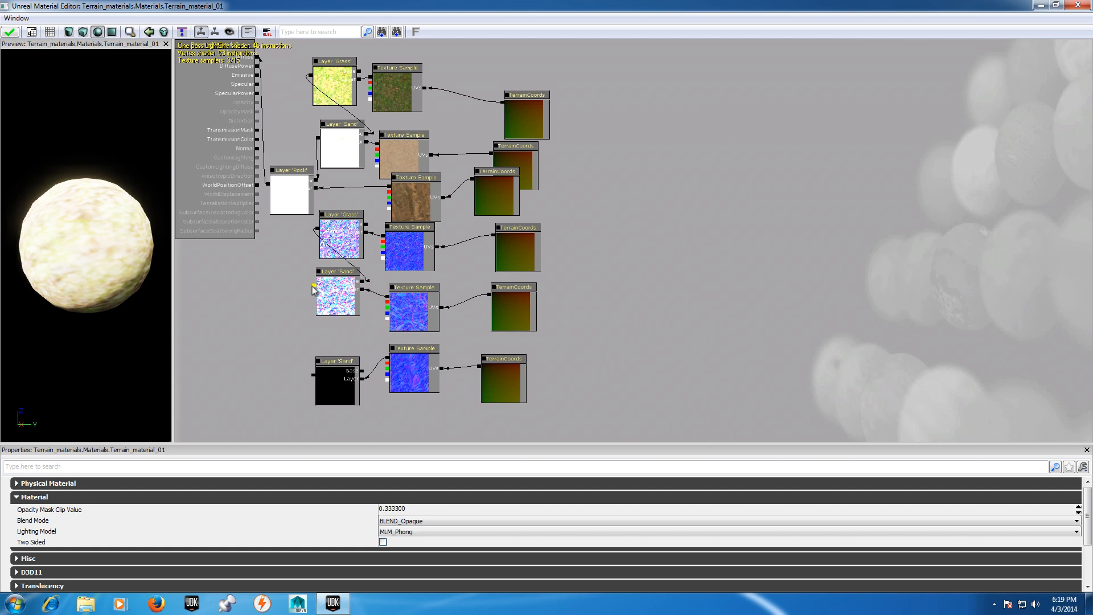
{"action": "left_click_drag", "start_coordinate": [312, 323], "coordinate": [365, 374]}
Rename the copied normal layer Rock, connect it to the material's Normal input, and close the material with its changes applied
{"action": "left_click", "coordinate": [340, 383]}
{"action": "left_click", "coordinate": [238, 486]}
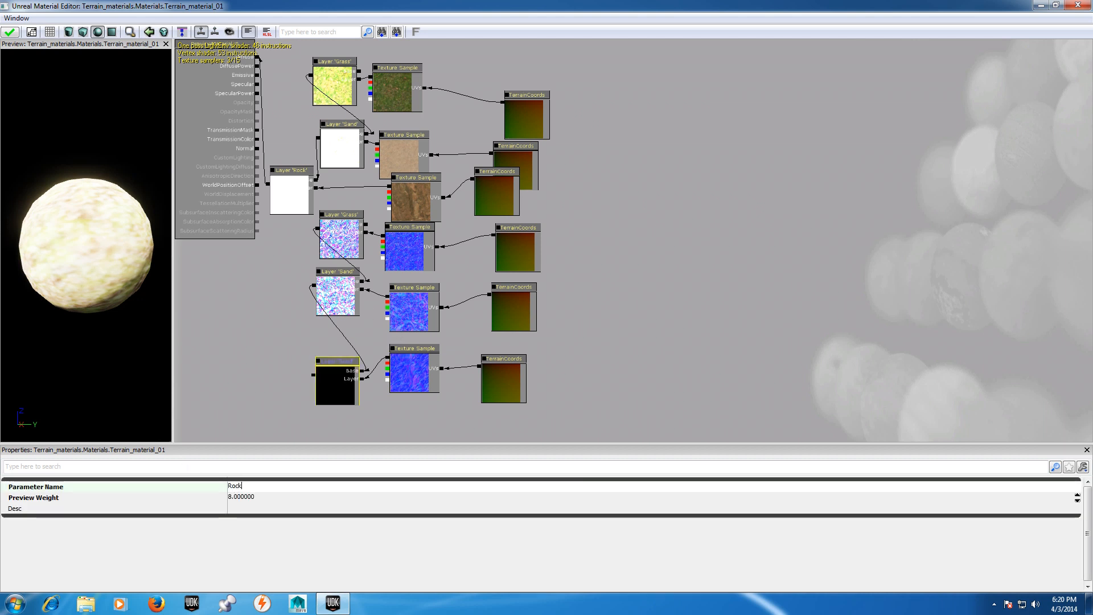
{"action": "key", "text": "Return"}
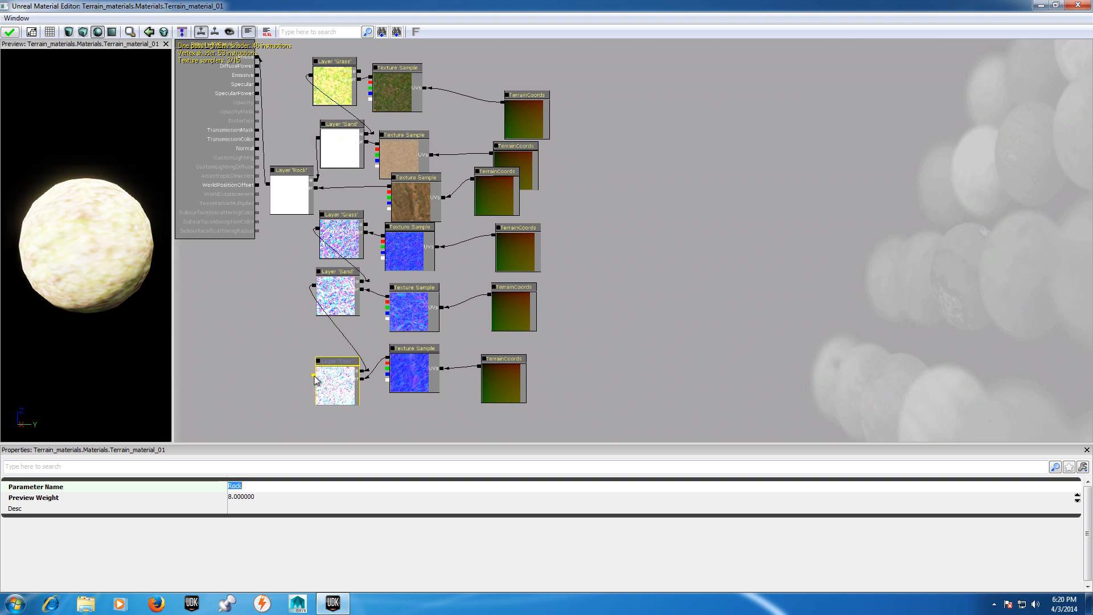
{"action": "left_click_drag", "start_coordinate": [314, 376], "coordinate": [262, 152]}
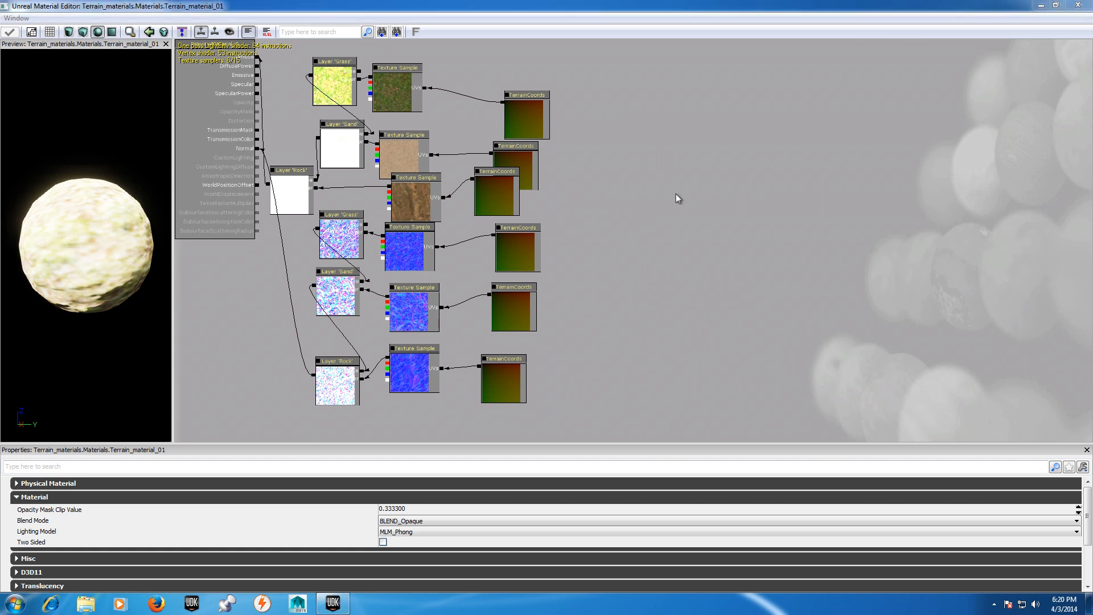
{"action": "left_click", "coordinate": [1078, 6]}
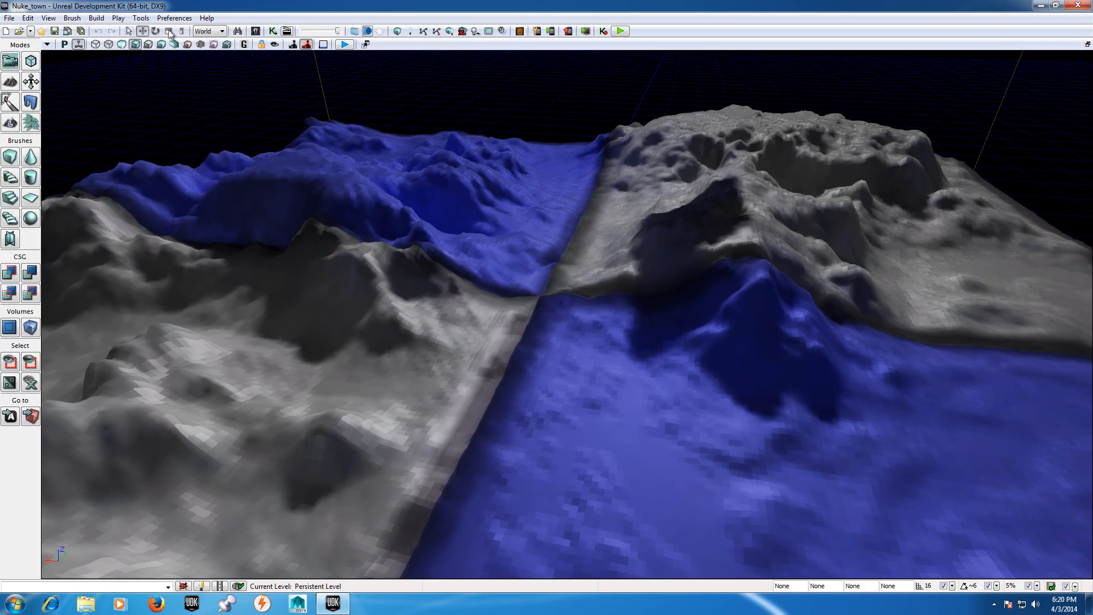
Show the Materials group of the Terrain_materials package in the Content Browser, with the Textures filter and the rock search cleared
{"action": "left_click", "coordinate": [256, 31]}
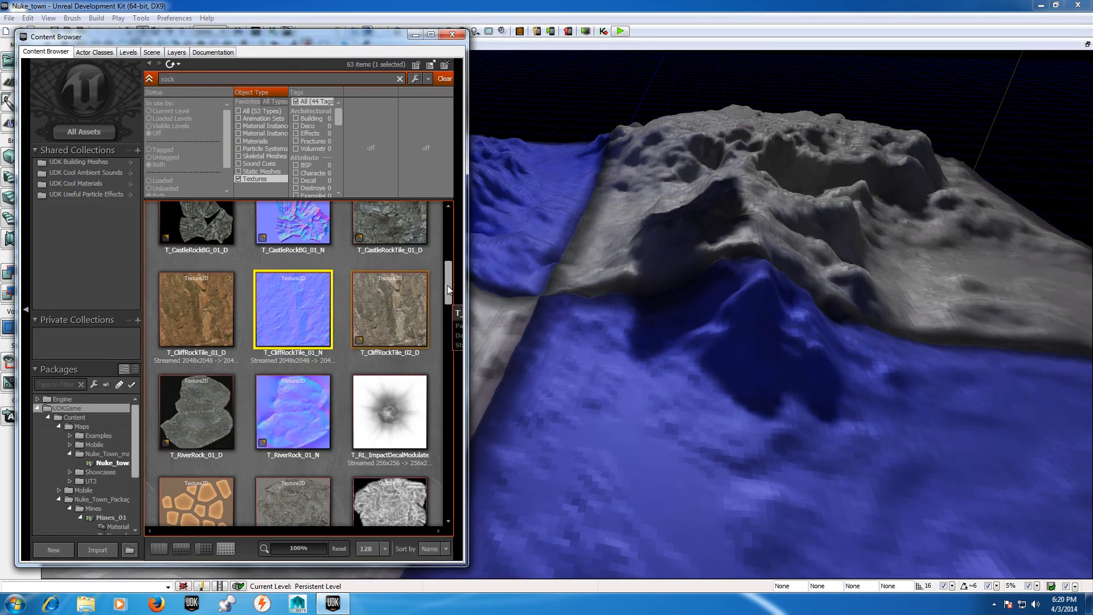
{"action": "scroll", "coordinate": [448, 456], "scroll_direction": "down", "scroll_amount": 10}
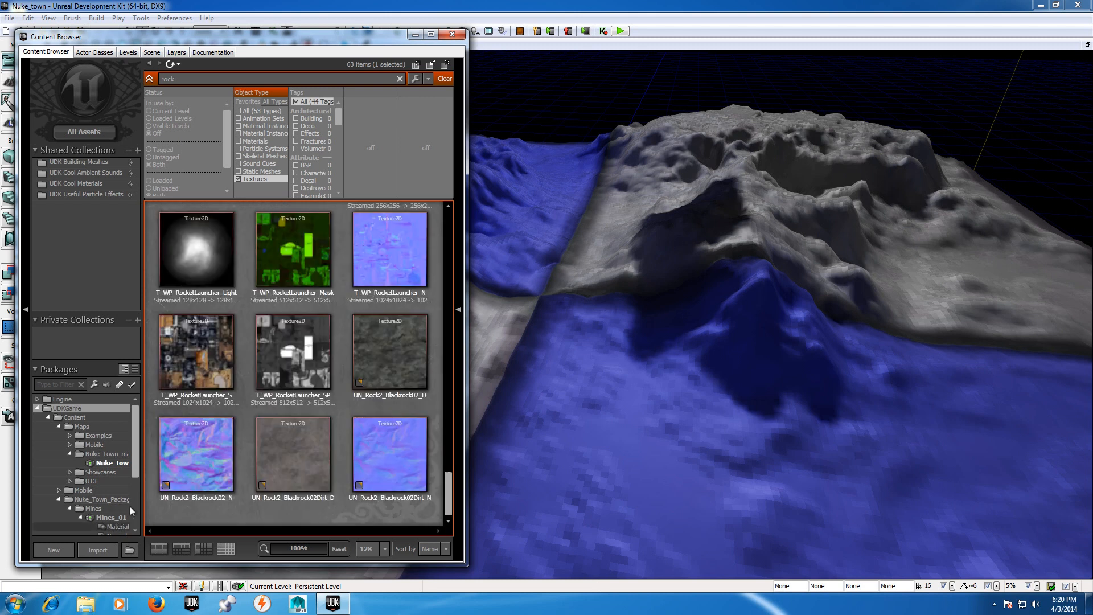
{"action": "left_click_drag", "start_coordinate": [135, 466], "coordinate": [144, 552]}
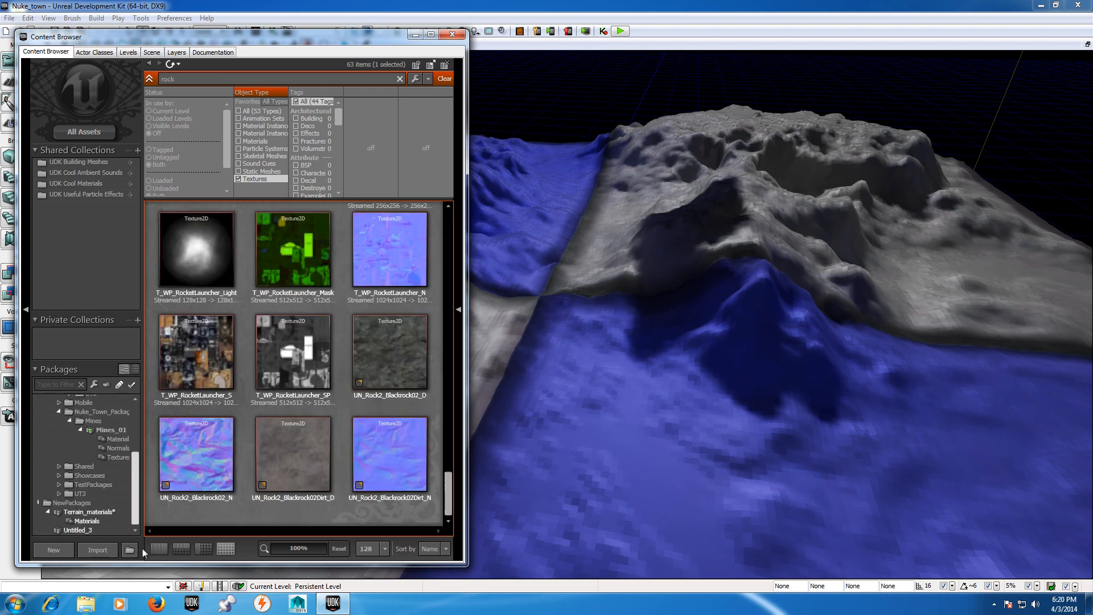
{"action": "left_click", "coordinate": [87, 521]}
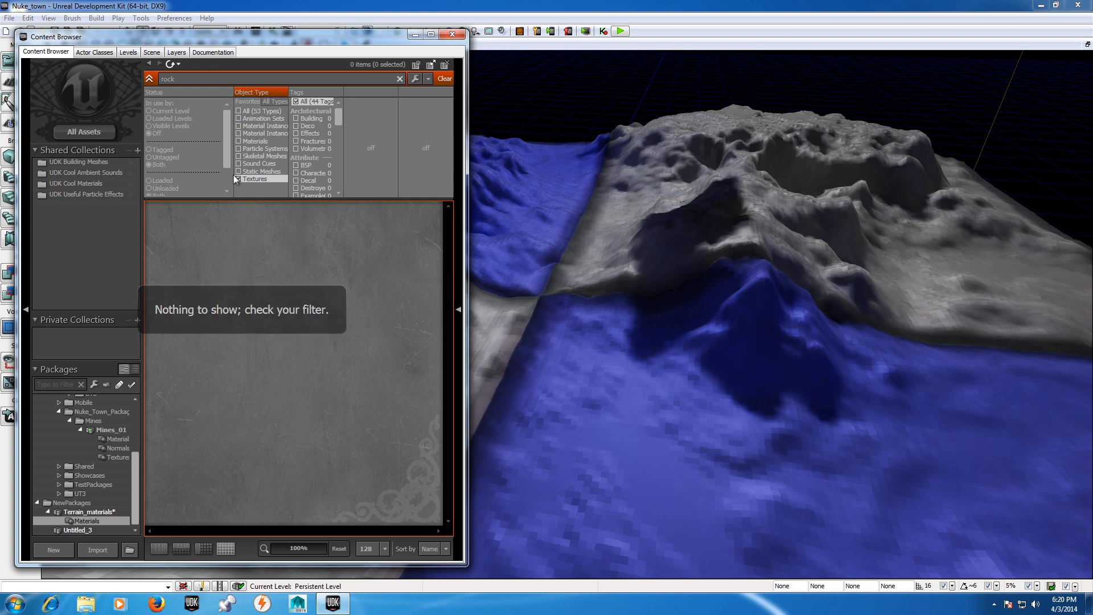
{"action": "left_click", "coordinate": [238, 179]}
{"action": "left_click", "coordinate": [400, 78]}
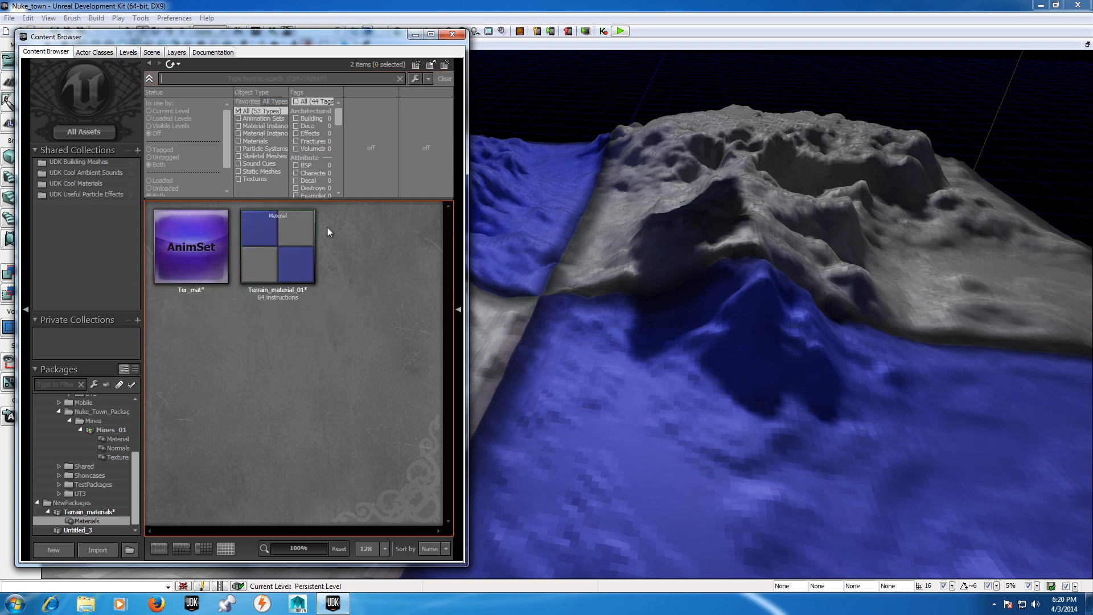
Assign Terrain_material_01 as the Landscape Material in the landscape's properties
{"action": "left_click", "coordinate": [294, 264]}
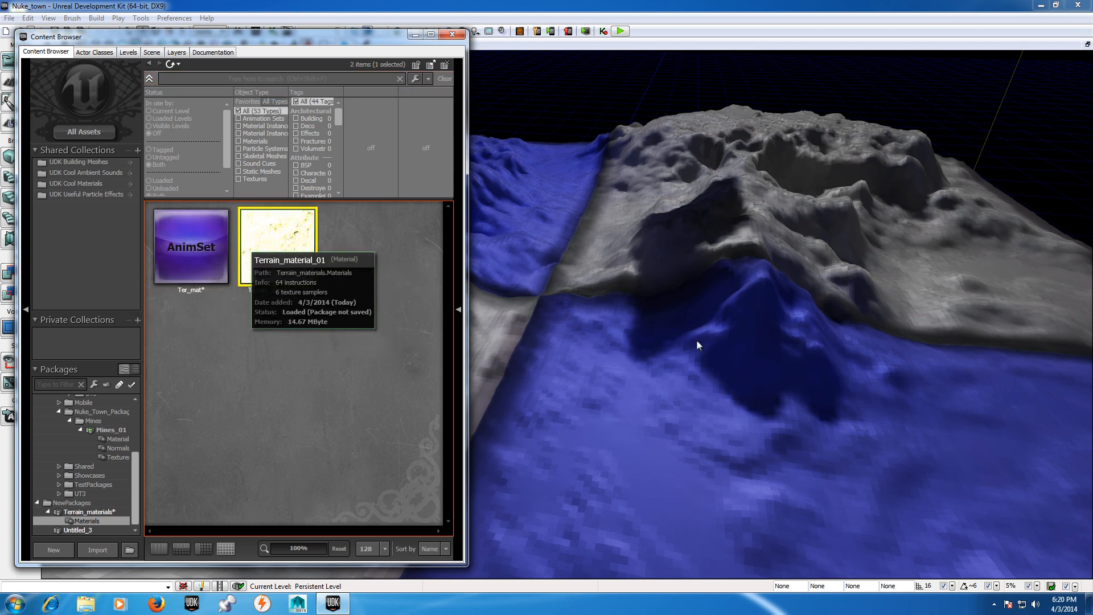
{"action": "double_click", "coordinate": [737, 251]}
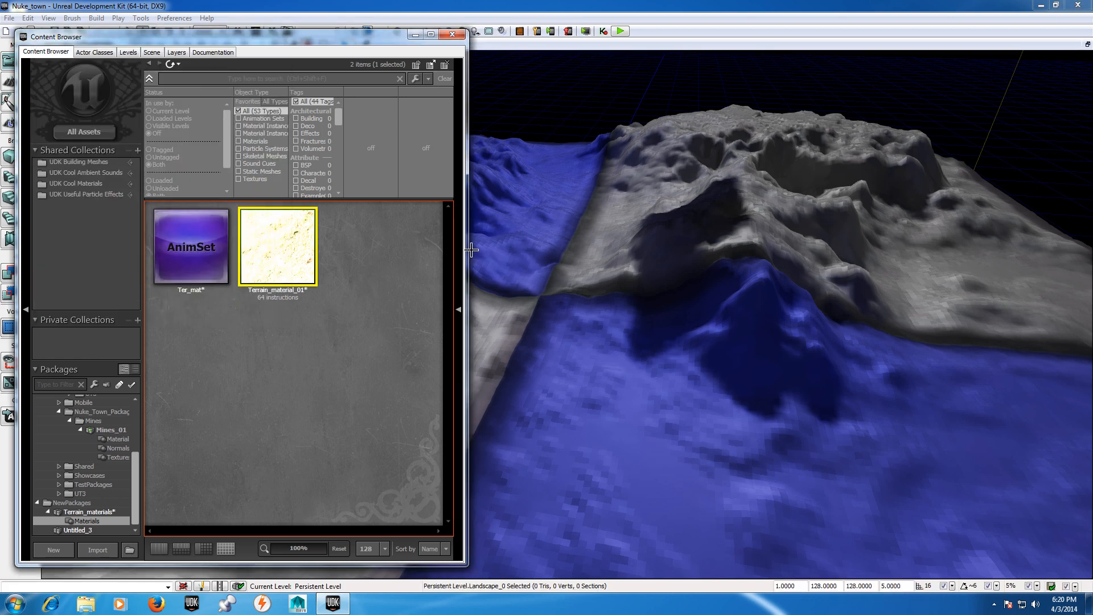
{"action": "left_click", "coordinate": [453, 35]}
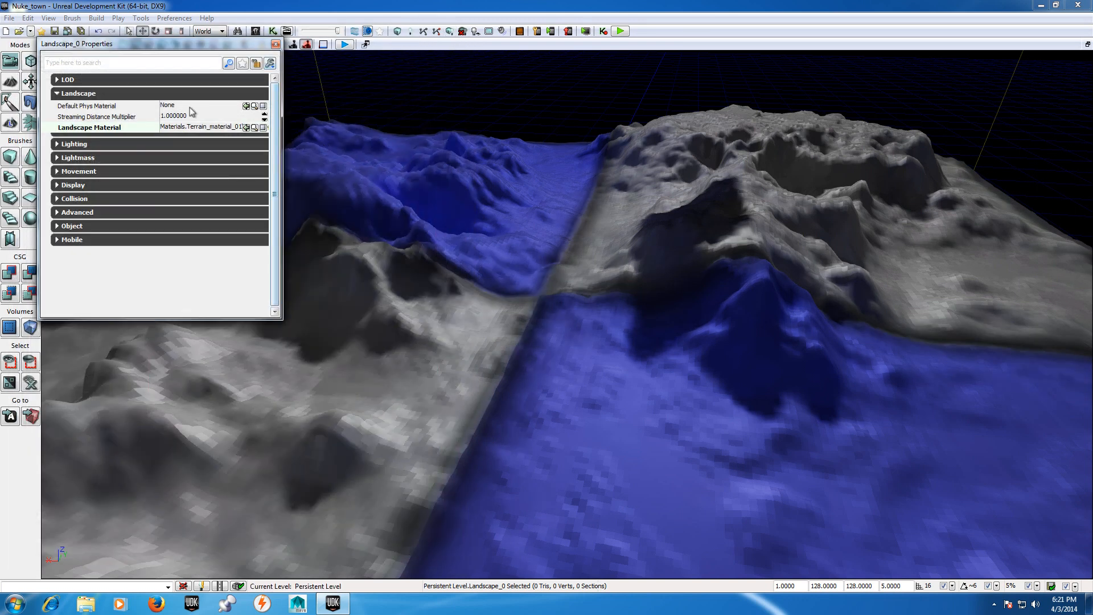
{"action": "left_click", "coordinate": [275, 44]}
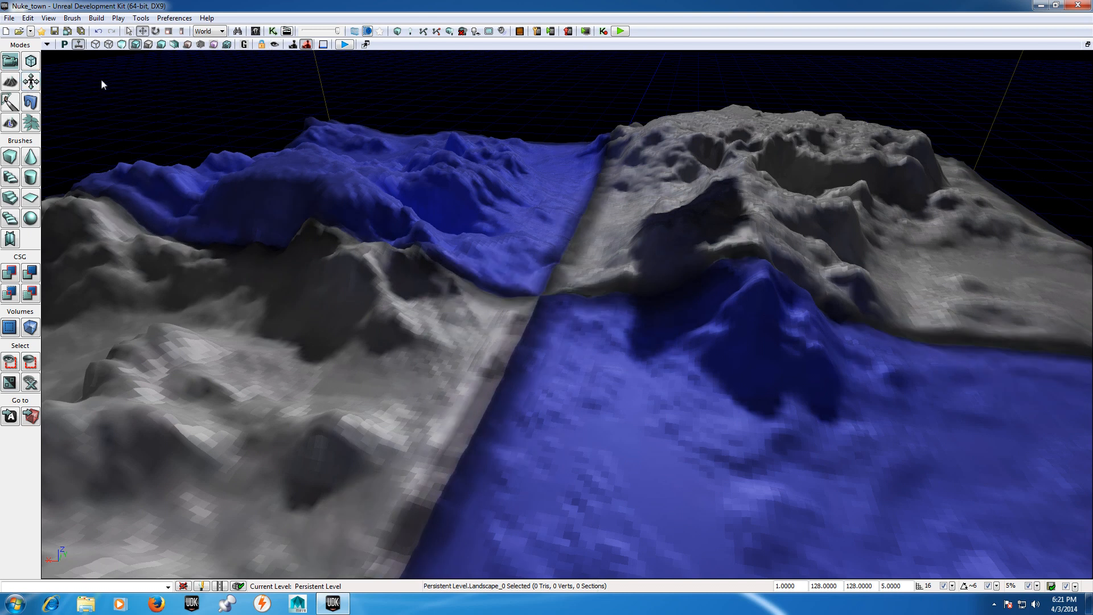
Open the landscape editing tools in Edit mode and add a new target layer named Grass
{"action": "left_click", "coordinate": [9, 122]}
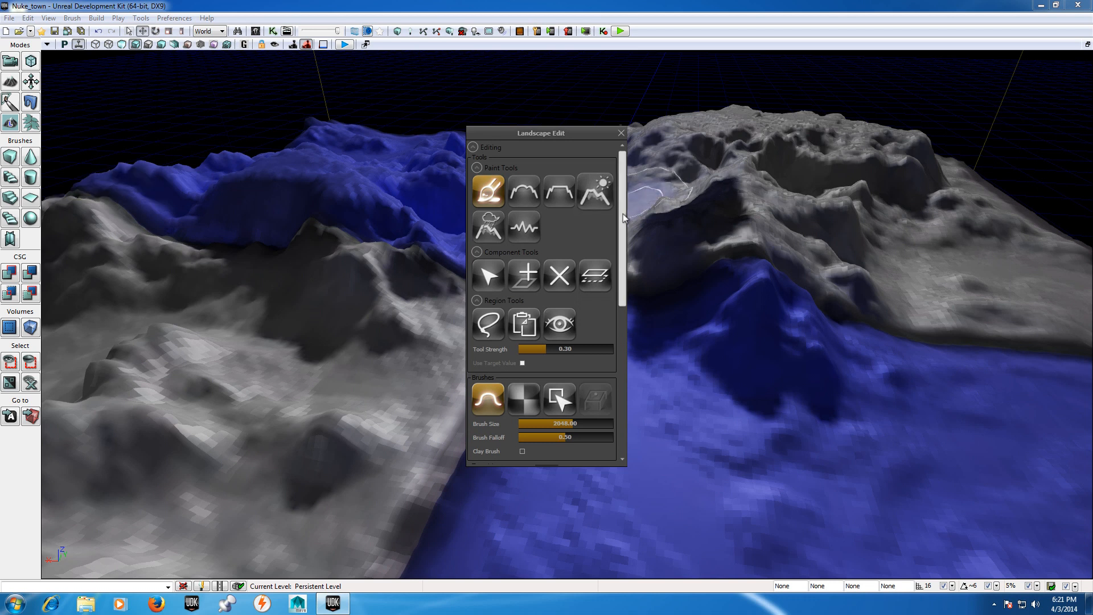
{"action": "left_click_drag", "start_coordinate": [624, 204], "coordinate": [623, 316]}
{"action": "left_click", "coordinate": [552, 245]}
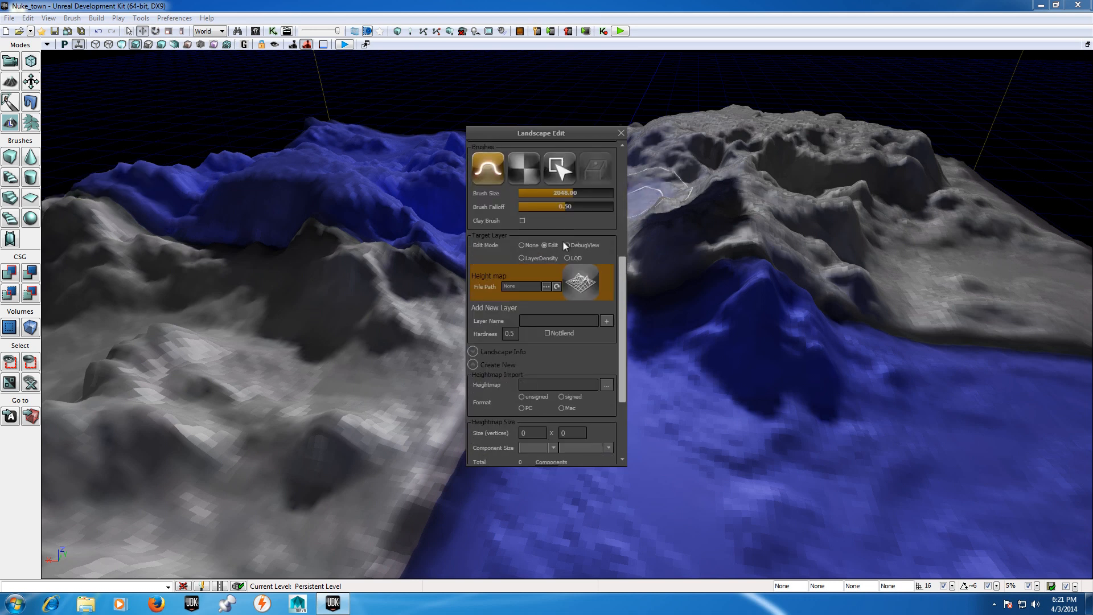
{"action": "left_click", "coordinate": [553, 319]}
{"action": "type", "text": "Grass"}
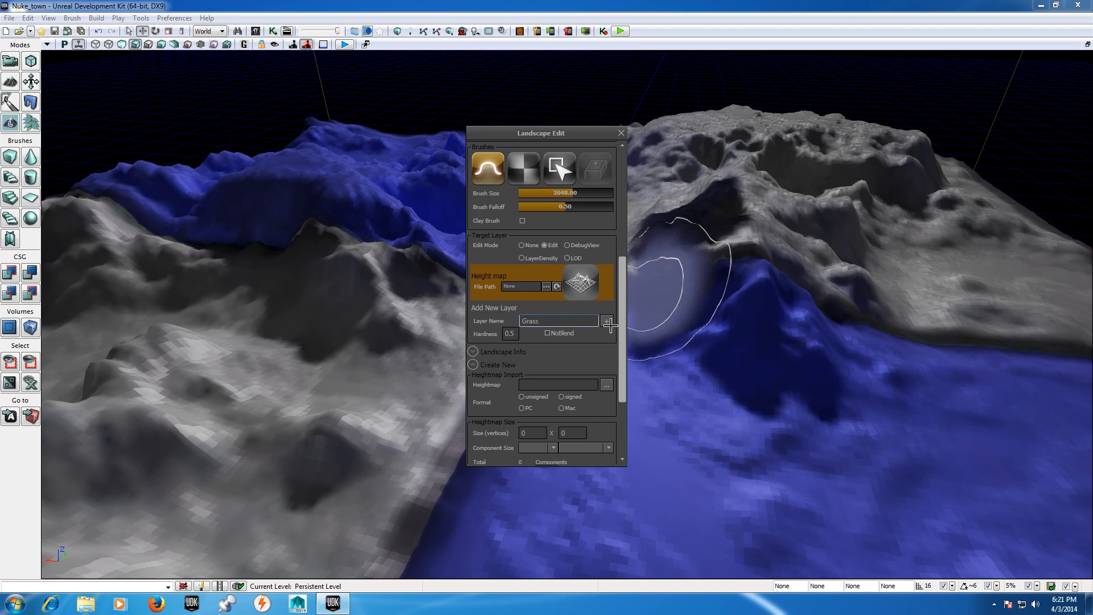
{"action": "key", "text": "Return"}
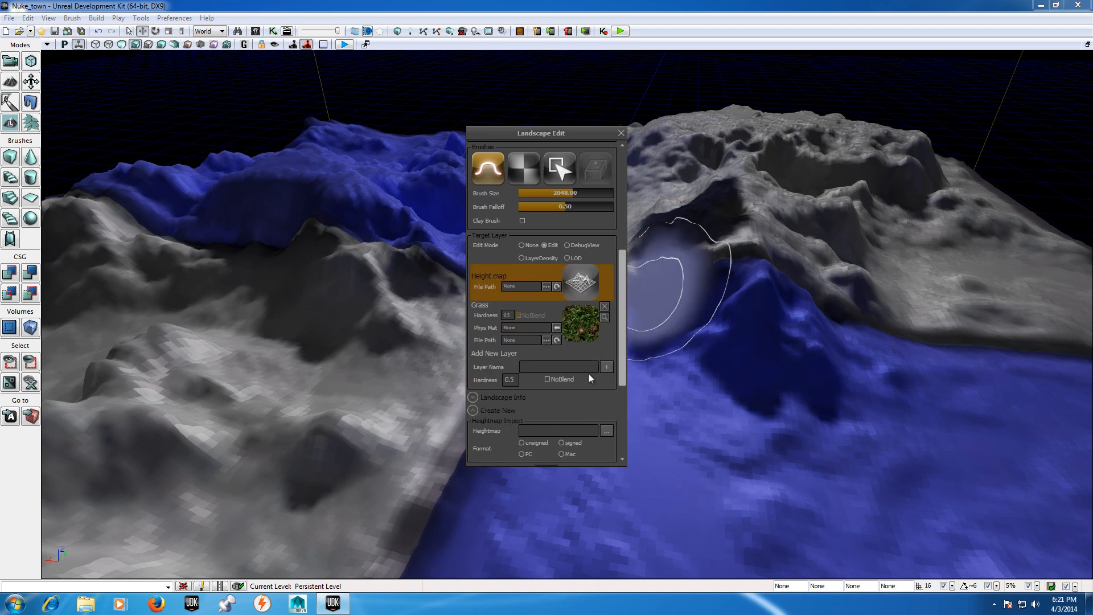
Add two more landscape target layers named Sand and Rock
{"action": "left_click", "coordinate": [564, 368]}
{"action": "type", "text": "Sand"}
{"action": "key", "text": "Return"}
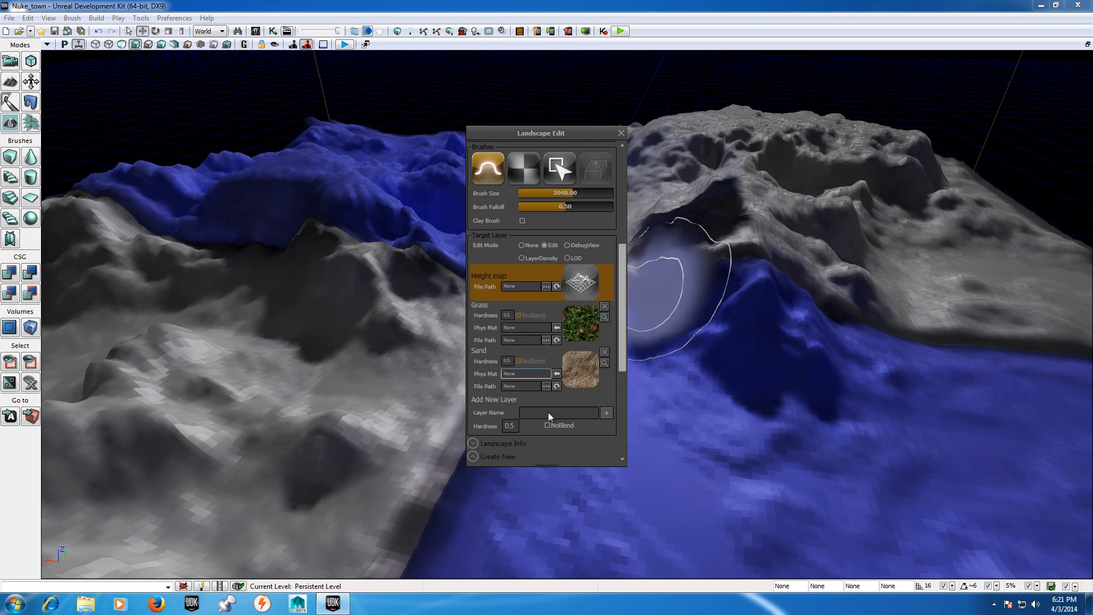
{"action": "left_click", "coordinate": [550, 416]}
{"action": "type", "text": "Rock"}
{"action": "left_click", "coordinate": [605, 414]}
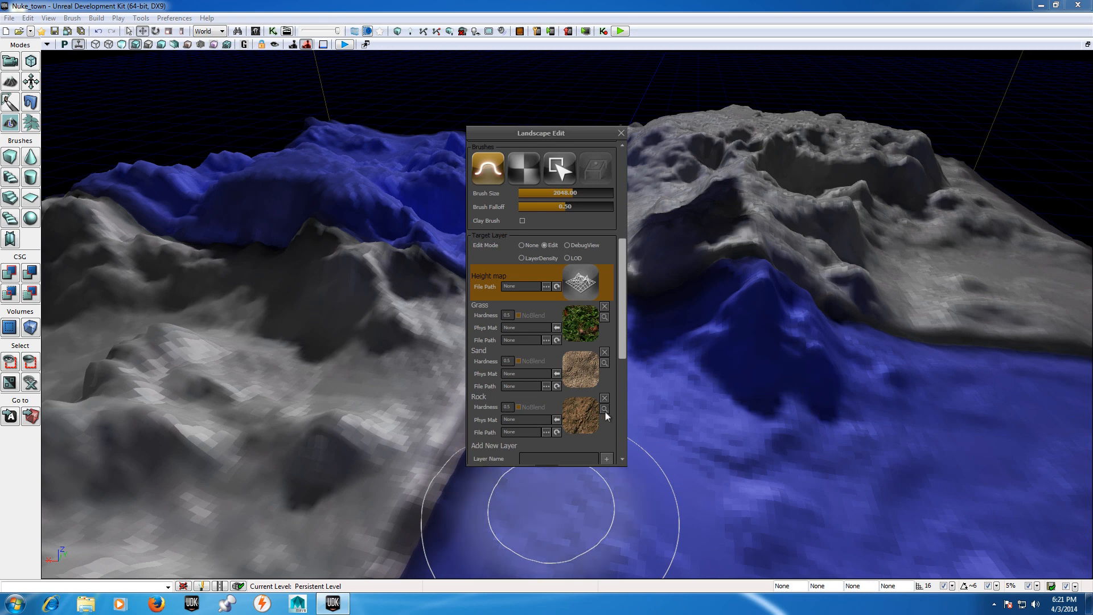
Paint the Grass layer over most of the landscape with the circular brush at size 2048 and falloff 0.50
{"action": "left_click", "coordinate": [593, 340]}
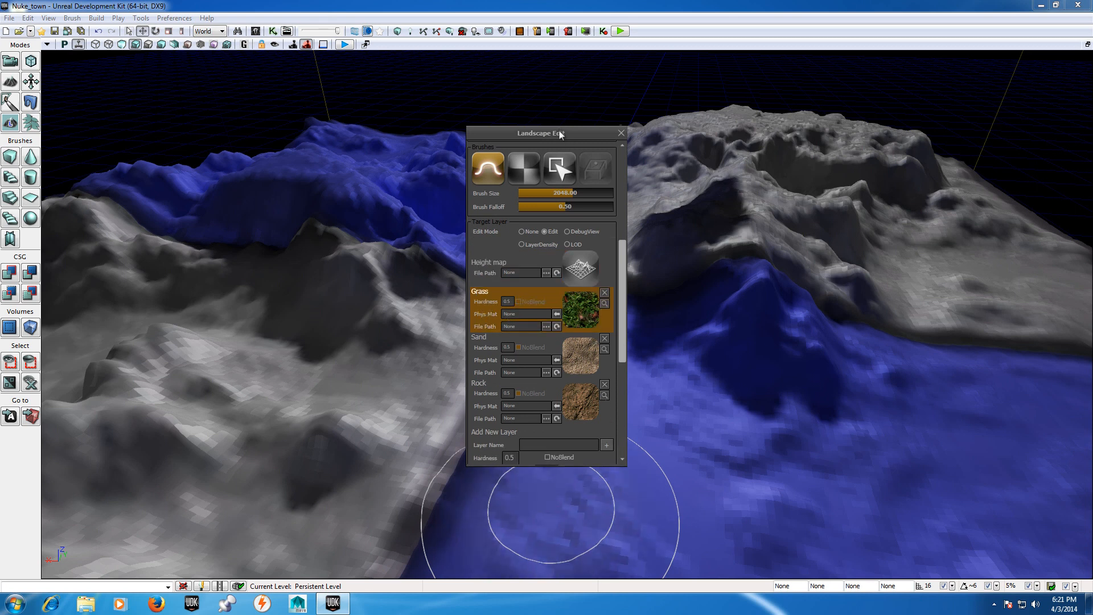
{"action": "left_click_drag", "start_coordinate": [561, 135], "coordinate": [1001, 142]}
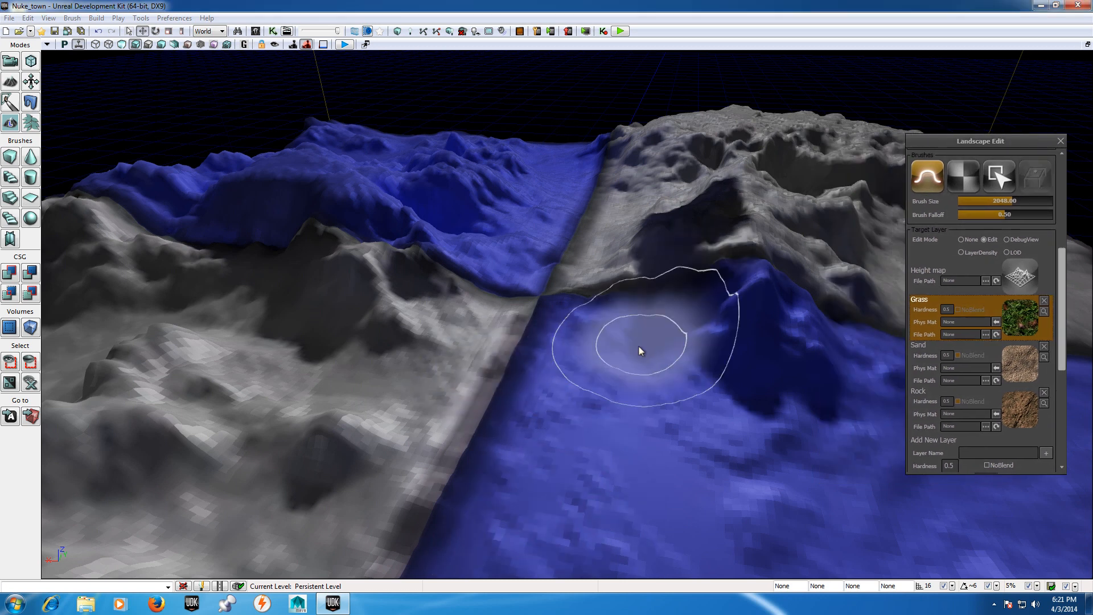
{"action": "right_click_drag", "start_coordinate": [639, 346], "coordinate": [678, 387]}
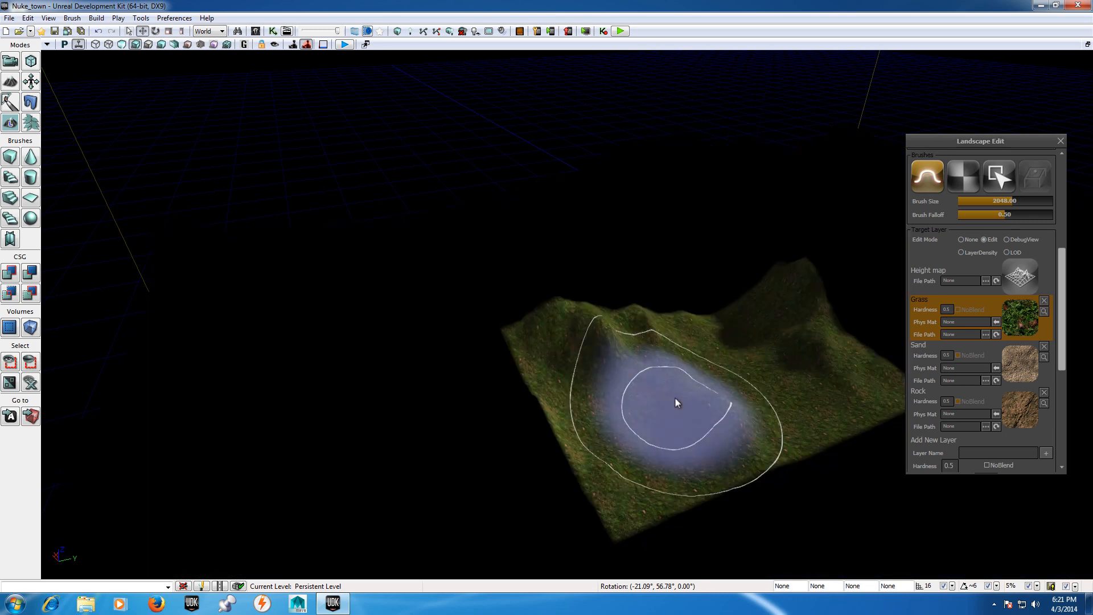
{"action": "left_click_drag", "start_coordinate": [674, 397], "coordinate": [675, 398], "text": "ctrl+shift"}
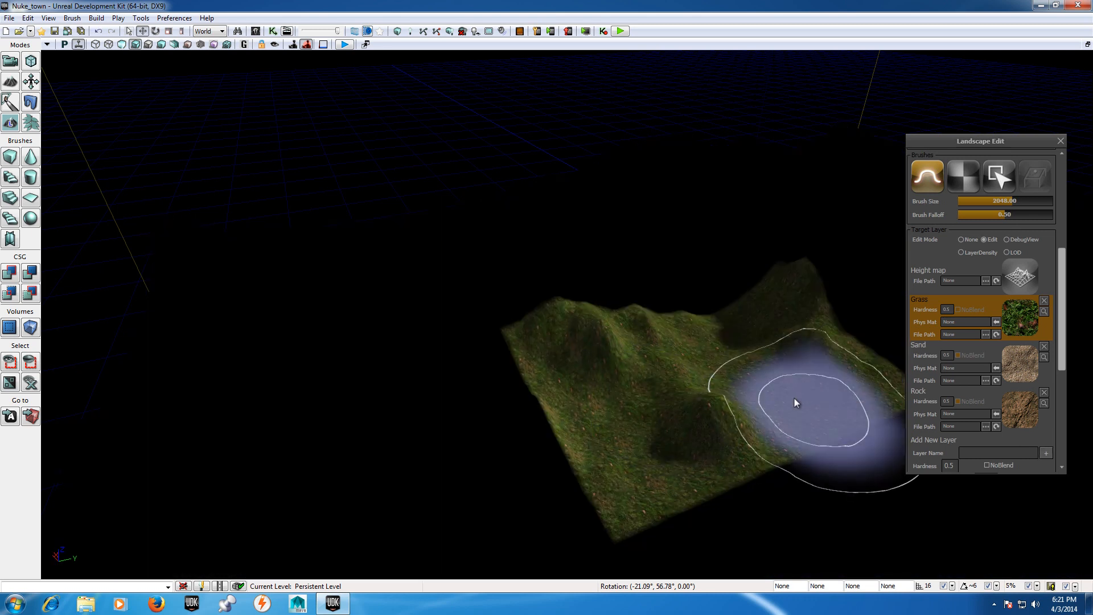
{"action": "mouse_move", "coordinate": [796, 403]}
{"action": "right_mouse_down"}
{"action": "mouse_move", "coordinate": [778, 393]}
{"action": "mouse_move", "coordinate": [911, 410]}
{"action": "mouse_move", "coordinate": [988, 399]}
{"action": "mouse_move", "coordinate": [854, 319]}
{"action": "mouse_move", "coordinate": [684, 273]}
{"action": "mouse_move", "coordinate": [501, 342]}
{"action": "mouse_move", "coordinate": [484, 324]}
{"action": "mouse_move", "coordinate": [484, 338]}
{"action": "mouse_move", "coordinate": [547, 362]}
{"action": "mouse_move", "coordinate": [527, 375]}
{"action": "right_mouse_up"}
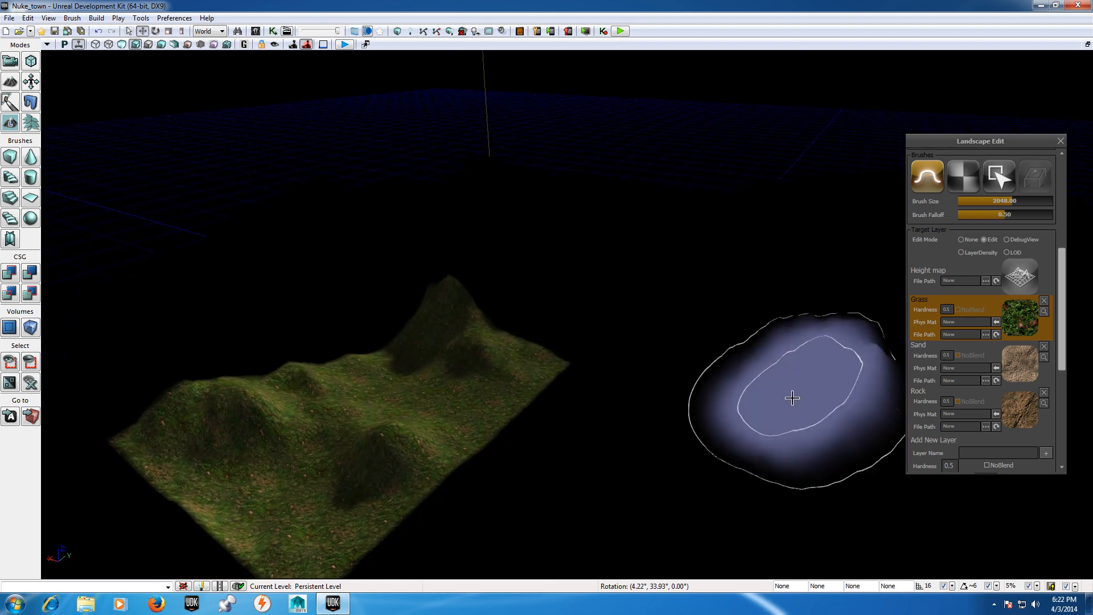
{"action": "mouse_move", "coordinate": [595, 411]}
{"action": "left_mouse_down", "text": "ctrl"}
{"action": "mouse_move", "coordinate": [562, 381]}
{"action": "mouse_move", "coordinate": [524, 281]}
{"action": "mouse_move", "coordinate": [225, 415]}
{"action": "mouse_move", "coordinate": [383, 224]}
{"action": "mouse_move", "coordinate": [202, 307]}
{"action": "mouse_move", "coordinate": [659, 369]}
{"action": "mouse_move", "coordinate": [573, 555]}
{"action": "mouse_move", "coordinate": [517, 476]}
{"action": "left_mouse_up", "text": "ctrl"}
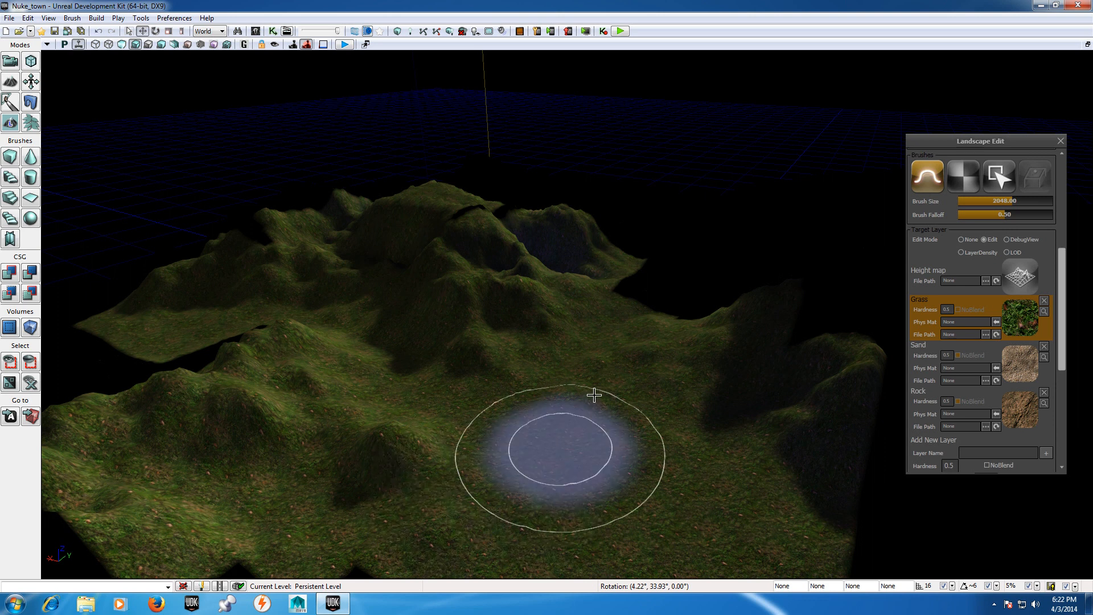
{"action": "right_click", "coordinate": [596, 393]}
{"action": "left_click", "coordinate": [481, 413]}
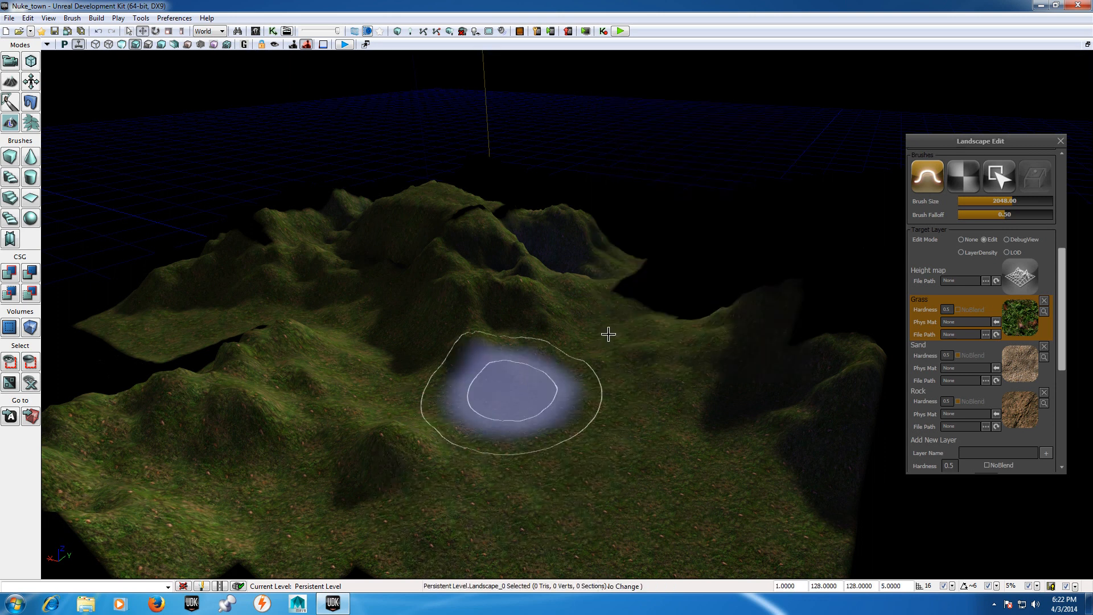
{"action": "mouse_move", "coordinate": [666, 291]}
{"action": "right_mouse_down"}
{"action": "mouse_move", "coordinate": [530, 456]}
{"action": "mouse_move", "coordinate": [664, 306]}
{"action": "mouse_move", "coordinate": [627, 273]}
{"action": "mouse_move", "coordinate": [592, 171]}
{"action": "mouse_move", "coordinate": [524, 274]}
{"action": "right_mouse_up"}
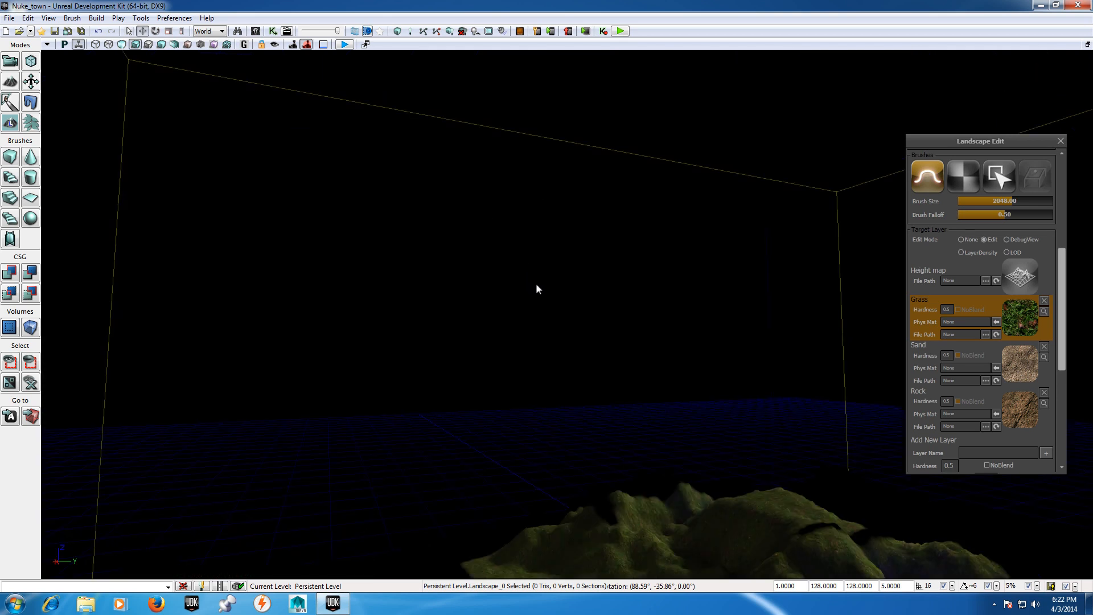
{"action": "right_click_drag", "start_coordinate": [631, 388], "coordinate": [677, 410]}
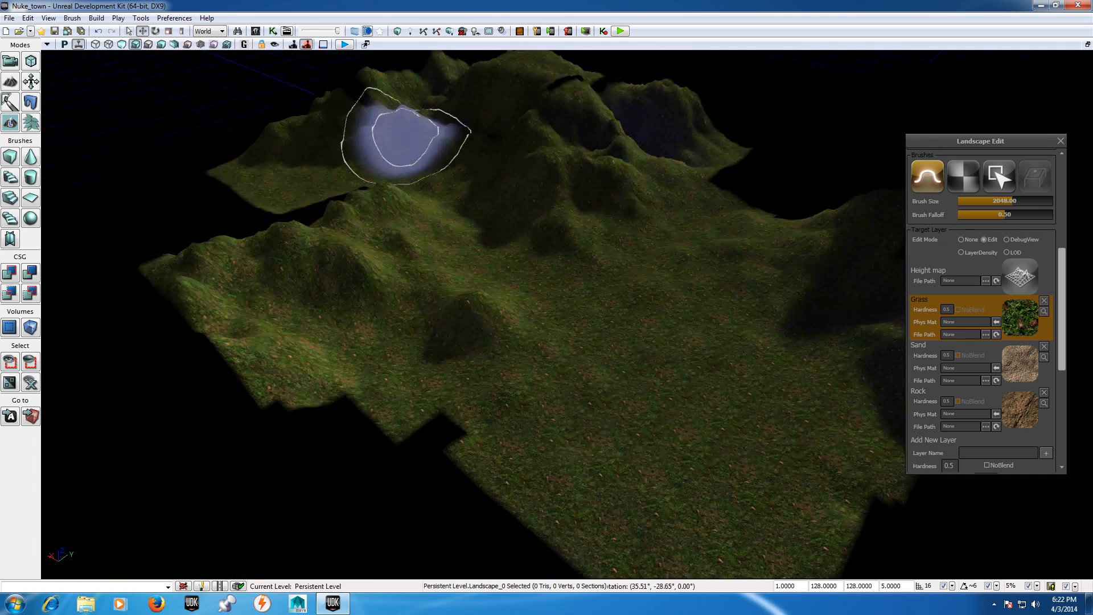
{"action": "mouse_move", "coordinate": [403, 137]}
{"action": "right_mouse_down"}
{"action": "mouse_move", "coordinate": [420, 127]}
{"action": "mouse_move", "coordinate": [524, 134]}
{"action": "mouse_move", "coordinate": [557, 171]}
{"action": "mouse_move", "coordinate": [482, 159]}
{"action": "mouse_move", "coordinate": [894, 226]}
{"action": "mouse_move", "coordinate": [1071, 210]}
{"action": "mouse_move", "coordinate": [1065, 319]}
{"action": "mouse_move", "coordinate": [367, 249]}
{"action": "mouse_move", "coordinate": [403, 254]}
{"action": "mouse_move", "coordinate": [370, 254]}
{"action": "mouse_move", "coordinate": [743, 198]}
{"action": "mouse_move", "coordinate": [855, 235]}
{"action": "mouse_move", "coordinate": [664, 157]}
{"action": "mouse_move", "coordinate": [698, 179]}
{"action": "right_mouse_up"}
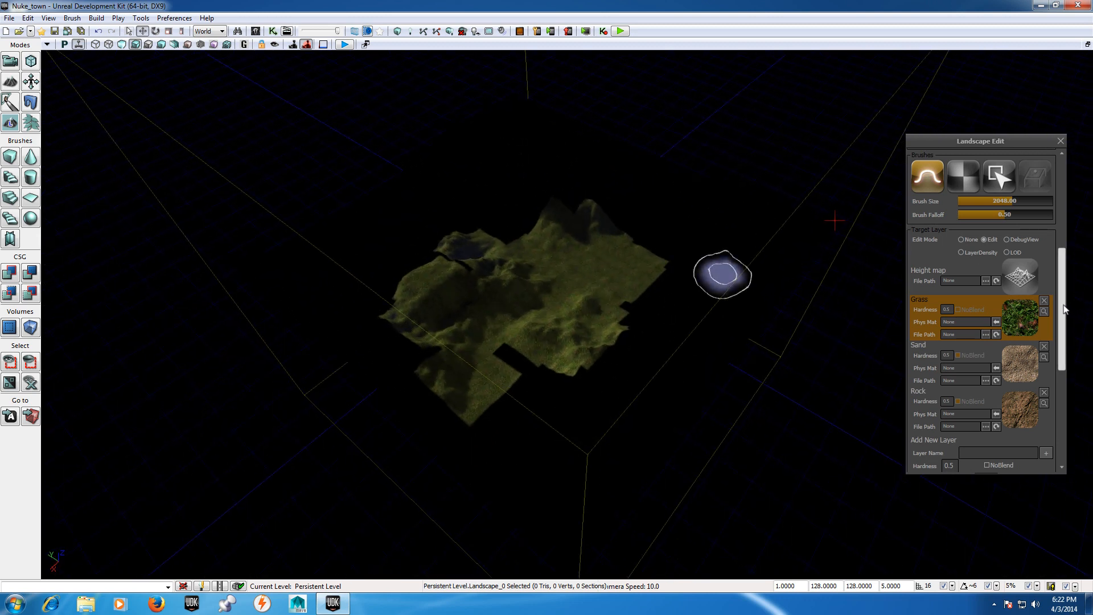
Set the brush size to 8192 and paint the Grass layer over the whole landscape
{"action": "left_click_drag", "start_coordinate": [1063, 311], "coordinate": [1063, 222]}
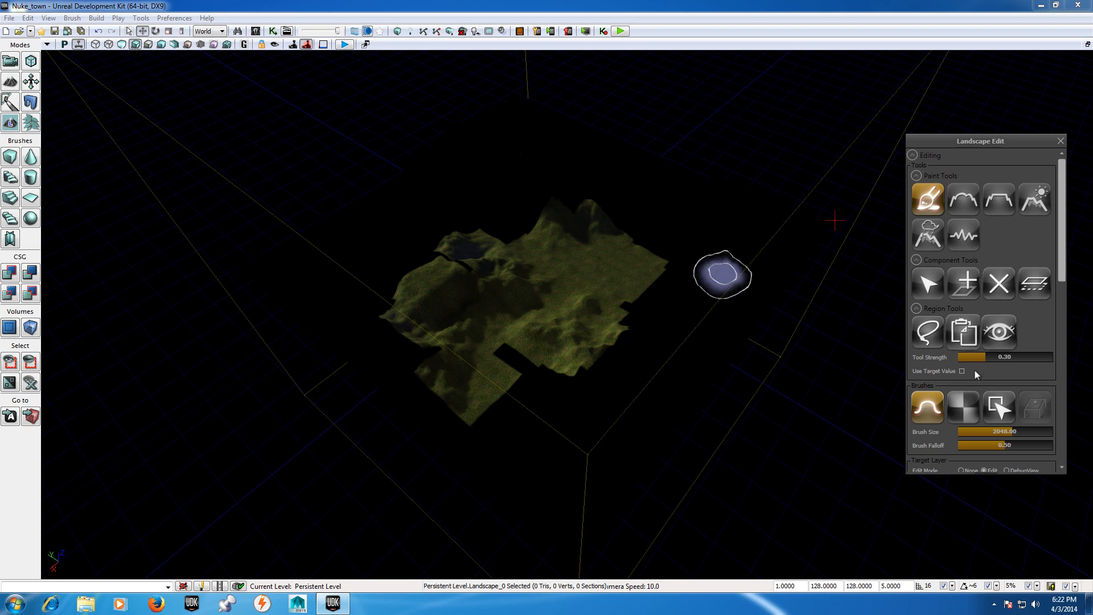
{"action": "left_click_drag", "start_coordinate": [1005, 431], "coordinate": [1045, 432]}
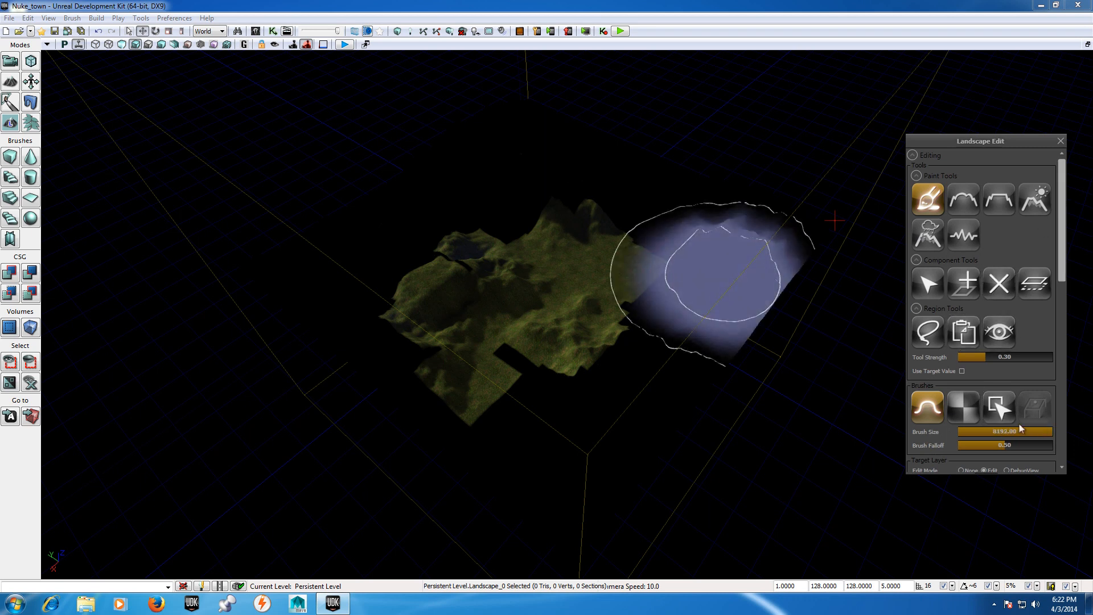
{"action": "left_click", "coordinate": [686, 286]}
{"action": "mouse_move", "coordinate": [701, 265]}
{"action": "left_mouse_down", "text": "ctrl"}
{"action": "mouse_move", "coordinate": [637, 210]}
{"action": "mouse_move", "coordinate": [537, 157]}
{"action": "mouse_move", "coordinate": [493, 88]}
{"action": "mouse_move", "coordinate": [367, 275]}
{"action": "mouse_move", "coordinate": [285, 257]}
{"action": "mouse_move", "coordinate": [506, 422]}
{"action": "mouse_move", "coordinate": [732, 317]}
{"action": "mouse_move", "coordinate": [562, 251]}
{"action": "mouse_move", "coordinate": [642, 315]}
{"action": "mouse_move", "coordinate": [679, 305]}
{"action": "left_mouse_up", "text": "ctrl"}
Reduce the brush size to about 410 and make Rock the target layer for painting
{"action": "left_click_drag", "start_coordinate": [994, 431], "coordinate": [979, 431]}
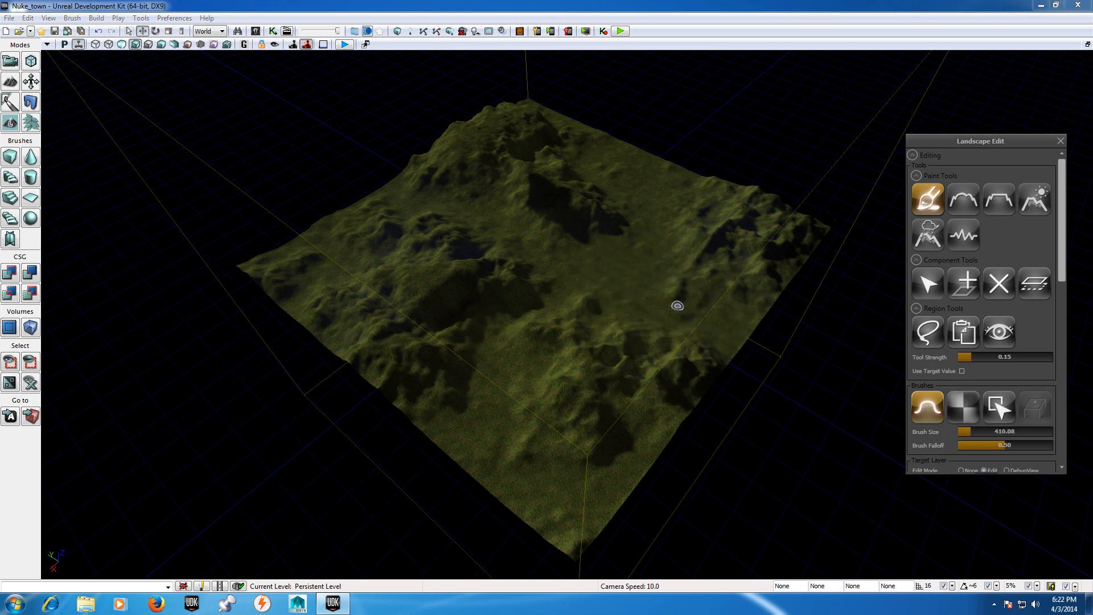
{"action": "left_click_drag", "start_coordinate": [1063, 265], "coordinate": [1073, 358]}
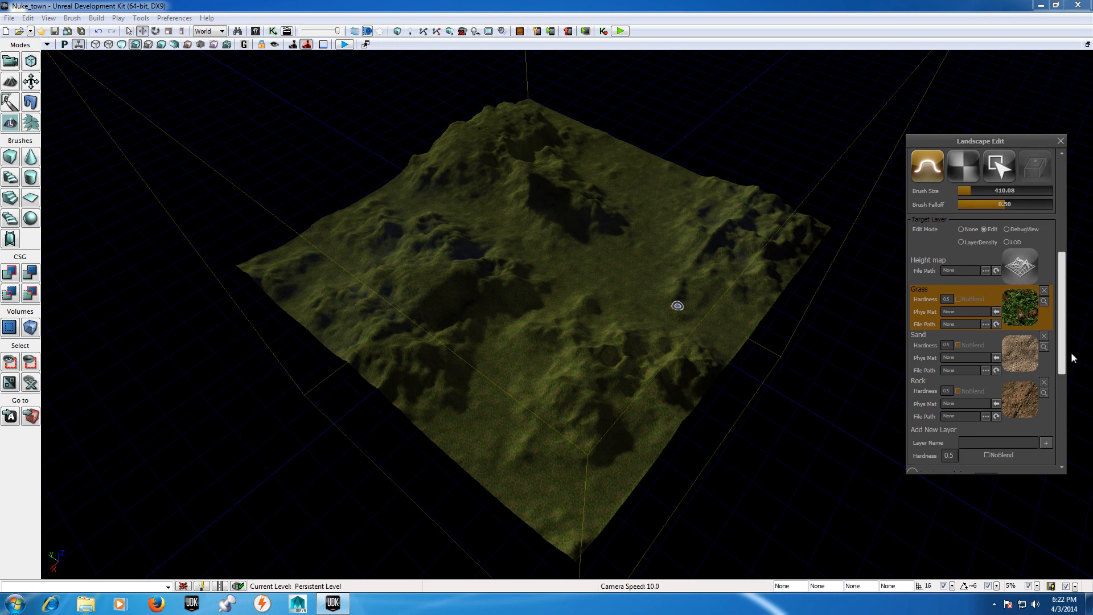
{"action": "left_click", "coordinate": [1016, 391]}
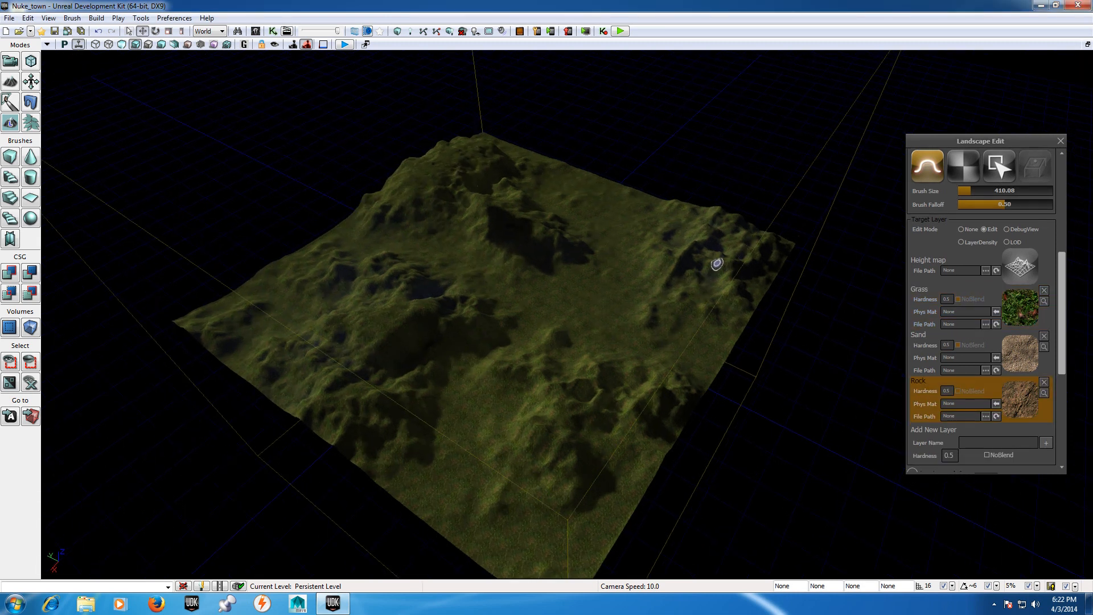
Set the brush falloff to 0.23 and paint Rock along the lower slopes of a hillside seen up close
{"action": "scroll", "coordinate": [717, 264], "scroll_direction": "up", "scroll_amount": 3}
{"action": "mouse_move", "coordinate": [693, 258]}
{"action": "right_mouse_down"}
{"action": "mouse_move", "coordinate": [671, 238]}
{"action": "mouse_move", "coordinate": [513, 222]}
{"action": "mouse_move", "coordinate": [556, 262]}
{"action": "mouse_move", "coordinate": [566, 244]}
{"action": "mouse_move", "coordinate": [547, 254]}
{"action": "mouse_move", "coordinate": [513, 207]}
{"action": "mouse_move", "coordinate": [504, 222]}
{"action": "mouse_move", "coordinate": [487, 207]}
{"action": "mouse_move", "coordinate": [576, 206]}
{"action": "mouse_move", "coordinate": [282, 144]}
{"action": "mouse_move", "coordinate": [66, 216]}
{"action": "mouse_move", "coordinate": [251, 215]}
{"action": "right_mouse_up"}
{"action": "key", "text": "w"}
{"action": "scroll", "coordinate": [557, 261], "scroll_direction": "down", "scroll_amount": 2}
{"action": "key", "text": "w"}
{"action": "scroll", "coordinate": [567, 258], "scroll_direction": "down", "scroll_amount": 9}
{"action": "key", "text": "w"}
{"action": "scroll", "coordinate": [505, 219], "scroll_direction": "up", "scroll_amount": 10}
{"action": "key", "text": "w"}
{"action": "scroll", "coordinate": [575, 206], "scroll_direction": "up", "scroll_amount": 5}
{"action": "scroll", "coordinate": [65, 215], "scroll_direction": "down", "scroll_amount": 8}
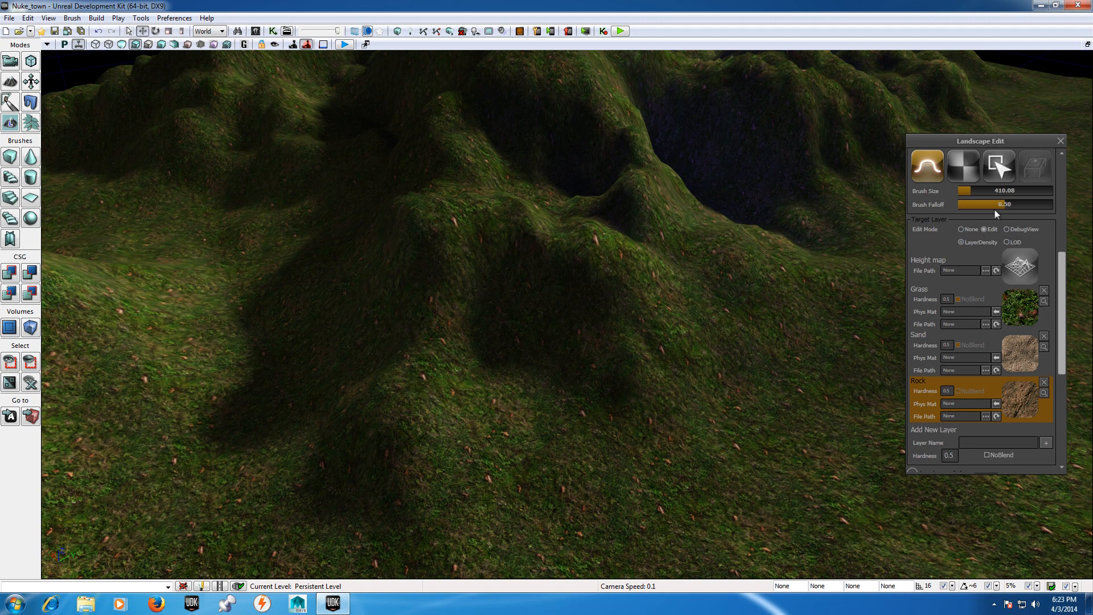
{"action": "left_click_drag", "start_coordinate": [998, 204], "coordinate": [985, 204]}
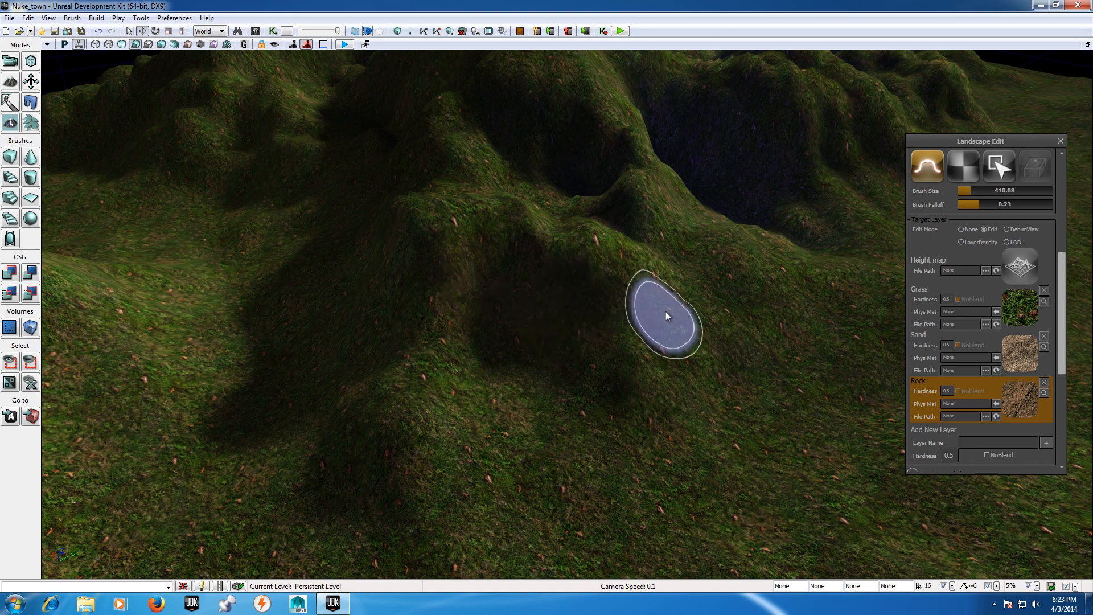
{"action": "mouse_move", "coordinate": [436, 293]}
{"action": "left_mouse_down", "text": "ctrl"}
{"action": "mouse_move", "coordinate": [519, 289]}
{"action": "mouse_move", "coordinate": [447, 306]}
{"action": "mouse_move", "coordinate": [524, 263]}
{"action": "mouse_move", "coordinate": [440, 295]}
{"action": "mouse_move", "coordinate": [435, 431]}
{"action": "mouse_move", "coordinate": [408, 476]}
{"action": "left_mouse_up", "text": "ctrl"}
{"action": "left_click_drag", "start_coordinate": [417, 426], "coordinate": [410, 429], "text": "ctrl"}
{"action": "mouse_move", "coordinate": [432, 388]}
{"action": "left_mouse_down", "text": "ctrl"}
{"action": "mouse_move", "coordinate": [455, 356]}
{"action": "mouse_move", "coordinate": [464, 312]}
{"action": "mouse_move", "coordinate": [444, 353]}
{"action": "mouse_move", "coordinate": [464, 305]}
{"action": "mouse_move", "coordinate": [657, 329]}
{"action": "mouse_move", "coordinate": [629, 345]}
{"action": "mouse_move", "coordinate": [656, 317]}
{"action": "mouse_move", "coordinate": [654, 350]}
{"action": "mouse_move", "coordinate": [694, 326]}
{"action": "left_mouse_up", "text": "ctrl"}
{"action": "mouse_move", "coordinate": [740, 295]}
{"action": "left_mouse_down", "text": "ctrl"}
{"action": "mouse_move", "coordinate": [763, 287]}
{"action": "mouse_move", "coordinate": [701, 329]}
{"action": "left_mouse_up", "text": "ctrl"}
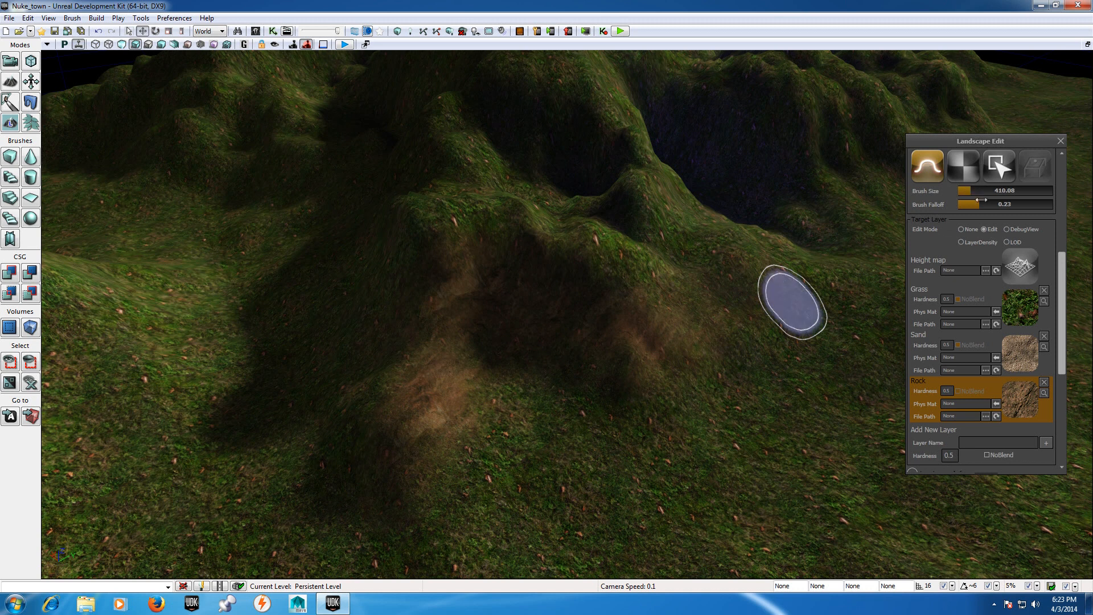
Set the brush falloff to 0.77 and tool strength to 0.63, and extend the Rock paint across the hillside's steep face
{"action": "left_click_drag", "start_coordinate": [980, 204], "coordinate": [1031, 204]}
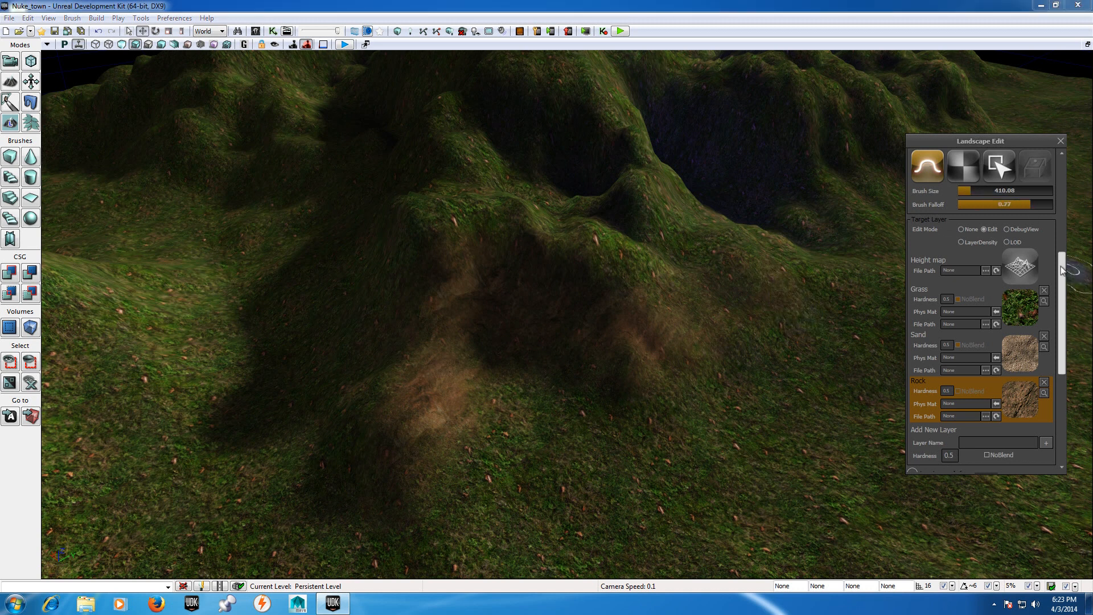
{"action": "scroll", "coordinate": [1061, 260], "scroll_direction": "up", "scroll_amount": 2}
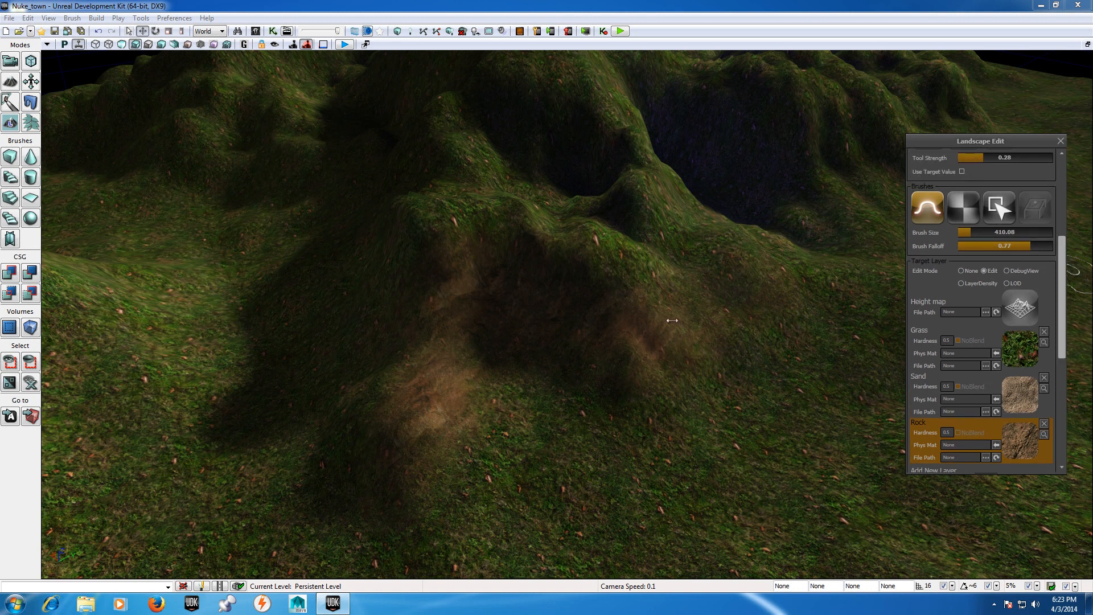
{"action": "left_click_drag", "start_coordinate": [655, 346], "coordinate": [682, 339], "text": "ctrl"}
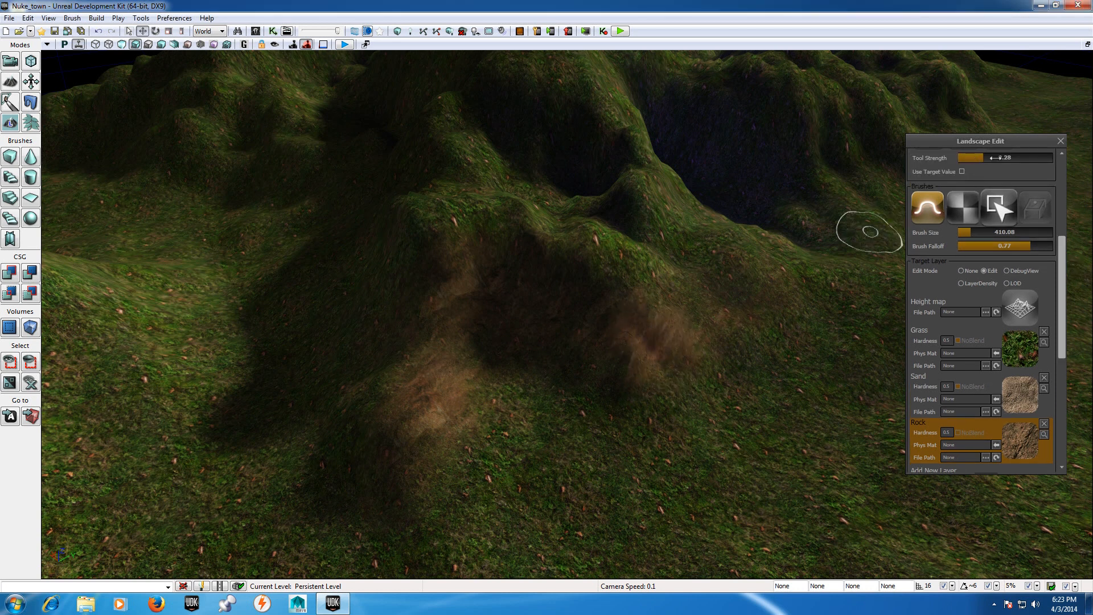
{"action": "left_click_drag", "start_coordinate": [995, 157], "coordinate": [1009, 158]}
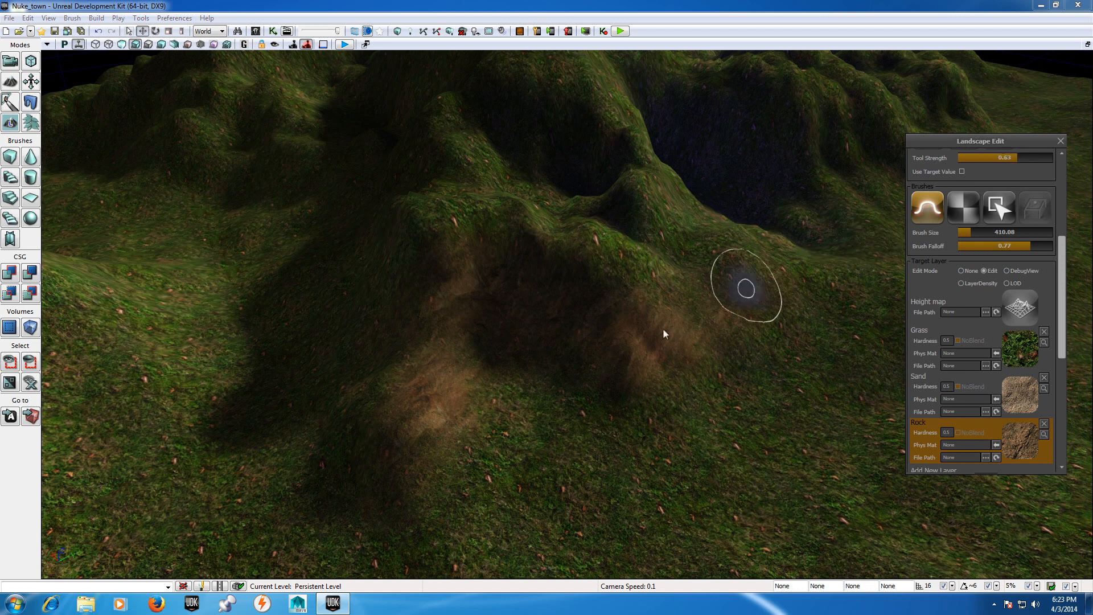
{"action": "mouse_move", "coordinate": [717, 323]}
{"action": "left_mouse_down", "text": "ctrl"}
{"action": "mouse_move", "coordinate": [639, 365]}
{"action": "mouse_move", "coordinate": [681, 369]}
{"action": "mouse_move", "coordinate": [574, 383]}
{"action": "mouse_move", "coordinate": [562, 296]}
{"action": "mouse_move", "coordinate": [648, 356]}
{"action": "mouse_move", "coordinate": [653, 316]}
{"action": "mouse_move", "coordinate": [630, 295]}
{"action": "mouse_move", "coordinate": [681, 278]}
{"action": "mouse_move", "coordinate": [744, 303]}
{"action": "mouse_move", "coordinate": [787, 290]}
{"action": "left_mouse_up", "text": "ctrl"}
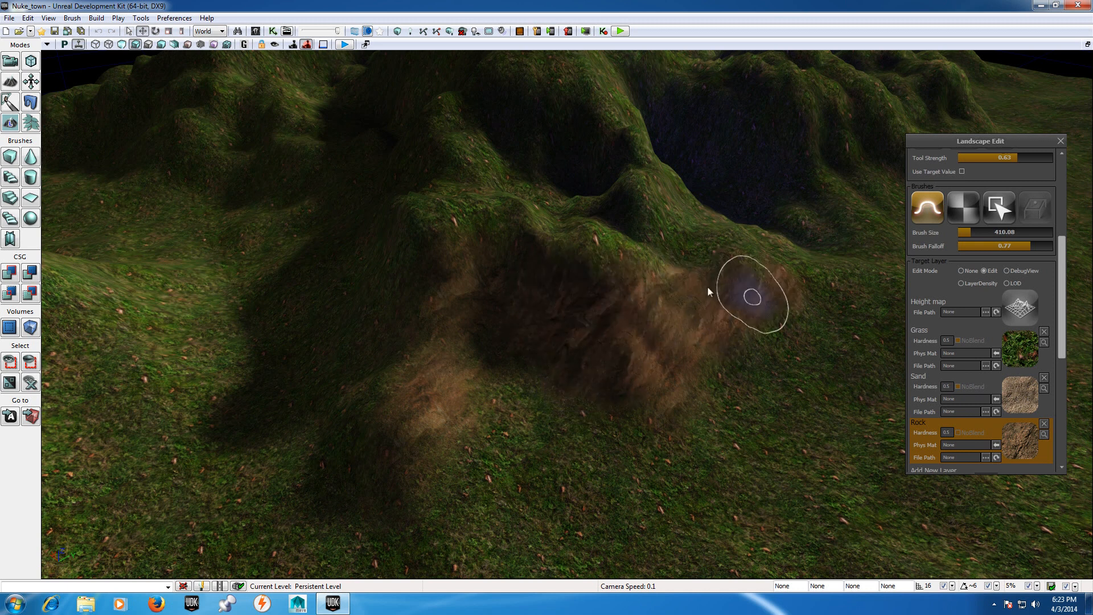
{"action": "left_click_drag", "start_coordinate": [708, 289], "coordinate": [614, 318], "text": "ctrl"}
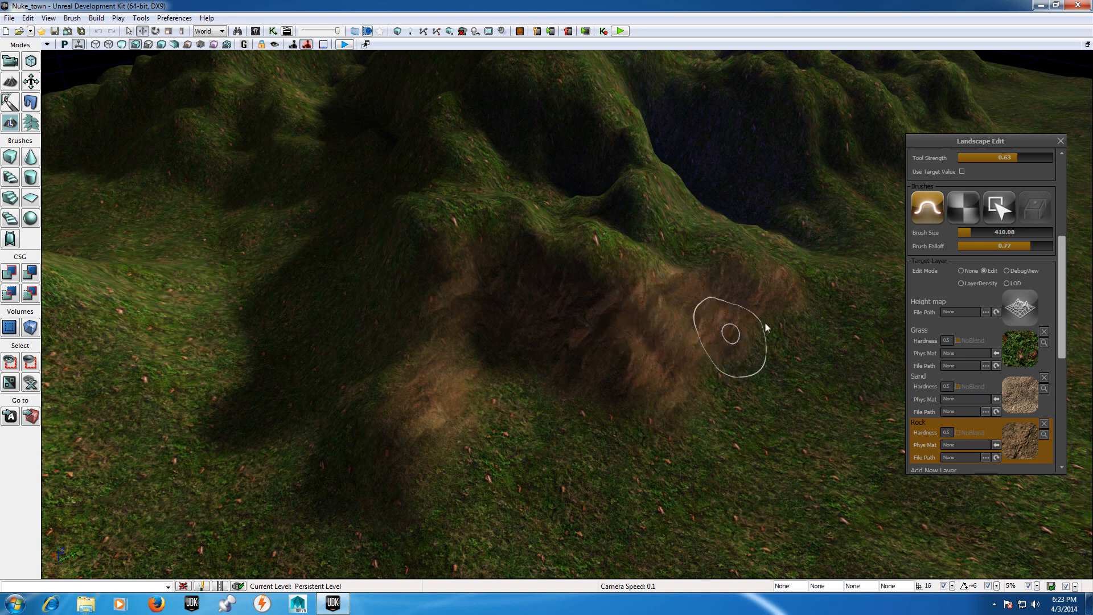
Paint the Sand layer over the ground at the foot of the rocky hillside, blending it into the rock and grass
{"action": "left_click", "coordinate": [1018, 397]}
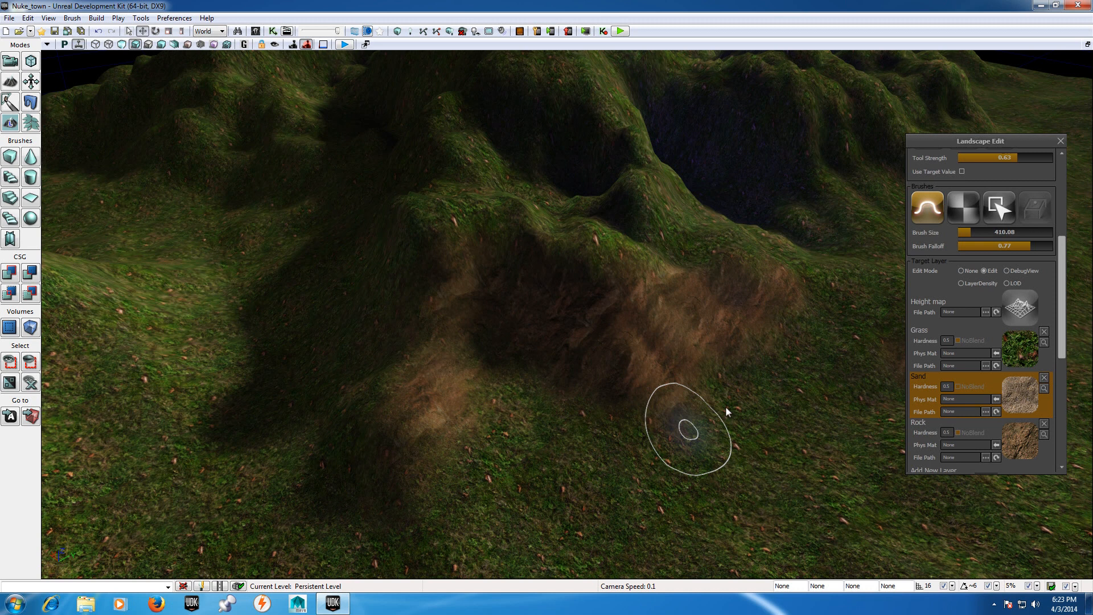
{"action": "mouse_move", "coordinate": [725, 406]}
{"action": "left_mouse_down", "text": "ctrl"}
{"action": "mouse_move", "coordinate": [697, 429]}
{"action": "mouse_move", "coordinate": [770, 394]}
{"action": "mouse_move", "coordinate": [794, 364]}
{"action": "mouse_move", "coordinate": [738, 402]}
{"action": "mouse_move", "coordinate": [720, 399]}
{"action": "mouse_move", "coordinate": [623, 447]}
{"action": "mouse_move", "coordinate": [586, 410]}
{"action": "mouse_move", "coordinate": [464, 367]}
{"action": "mouse_move", "coordinate": [419, 412]}
{"action": "mouse_move", "coordinate": [450, 490]}
{"action": "mouse_move", "coordinate": [498, 492]}
{"action": "mouse_move", "coordinate": [487, 443]}
{"action": "mouse_move", "coordinate": [607, 463]}
{"action": "mouse_move", "coordinate": [673, 447]}
{"action": "mouse_move", "coordinate": [784, 383]}
{"action": "mouse_move", "coordinate": [825, 330]}
{"action": "mouse_move", "coordinate": [661, 505]}
{"action": "mouse_move", "coordinate": [603, 542]}
{"action": "mouse_move", "coordinate": [820, 464]}
{"action": "mouse_move", "coordinate": [752, 459]}
{"action": "mouse_move", "coordinate": [644, 401]}
{"action": "mouse_move", "coordinate": [708, 313]}
{"action": "mouse_move", "coordinate": [800, 358]}
{"action": "left_mouse_up", "text": "ctrl"}
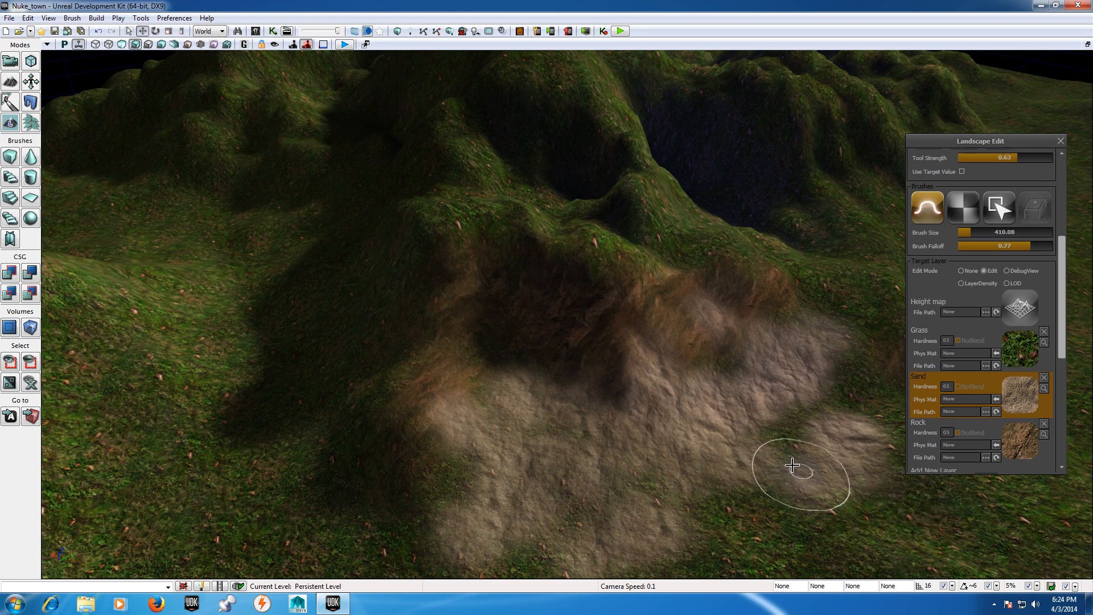
{"action": "left_click_drag", "start_coordinate": [793, 465], "coordinate": [795, 462], "text": "ctrl"}
{"action": "left_click_drag", "start_coordinate": [612, 375], "coordinate": [494, 483], "text": "ctrl"}
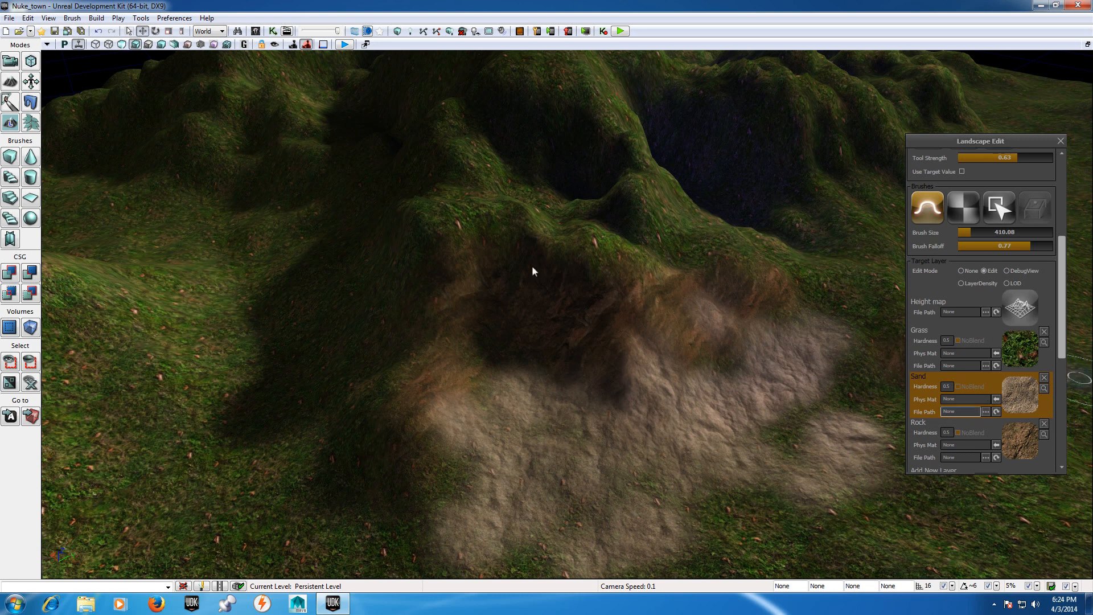
{"action": "mouse_move", "coordinate": [533, 271]}
{"action": "left_mouse_down", "text": "ctrl"}
{"action": "mouse_move", "coordinate": [566, 378]}
{"action": "mouse_move", "coordinate": [557, 385]}
{"action": "mouse_move", "coordinate": [614, 372]}
{"action": "left_mouse_up", "text": "ctrl"}
{"action": "left_click_drag", "start_coordinate": [760, 457], "coordinate": [771, 437], "text": "ctrl"}
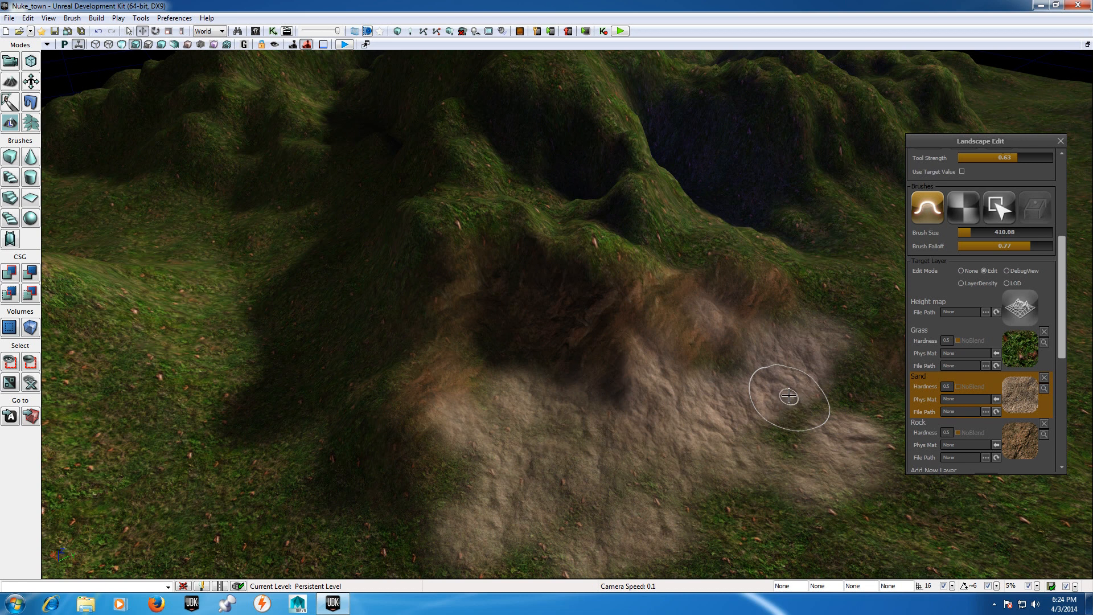
{"action": "left_click_drag", "start_coordinate": [789, 397], "coordinate": [752, 374], "text": "ctrl"}
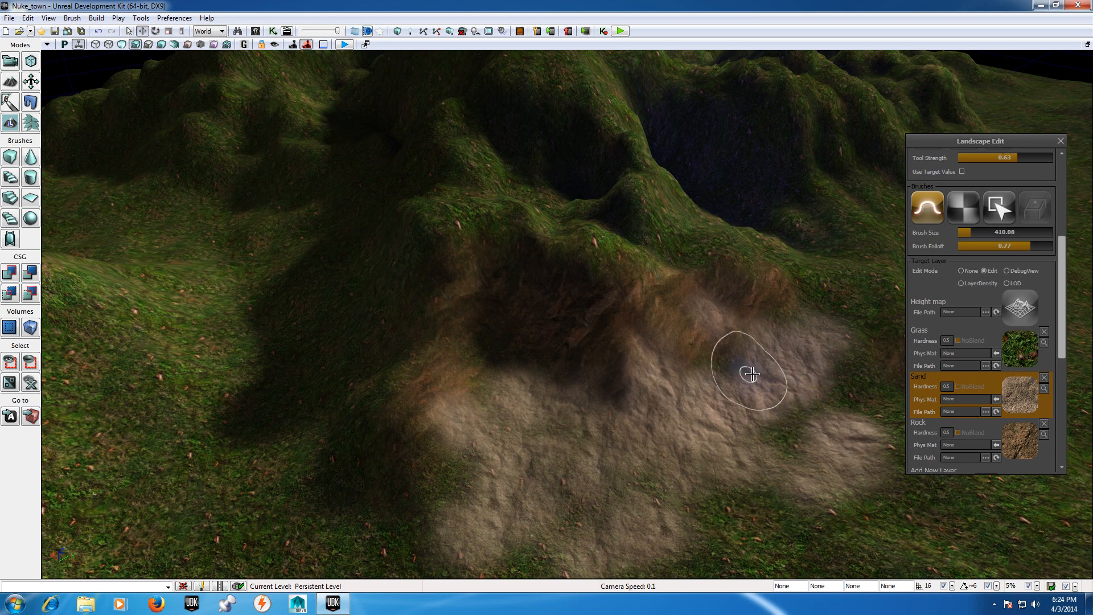